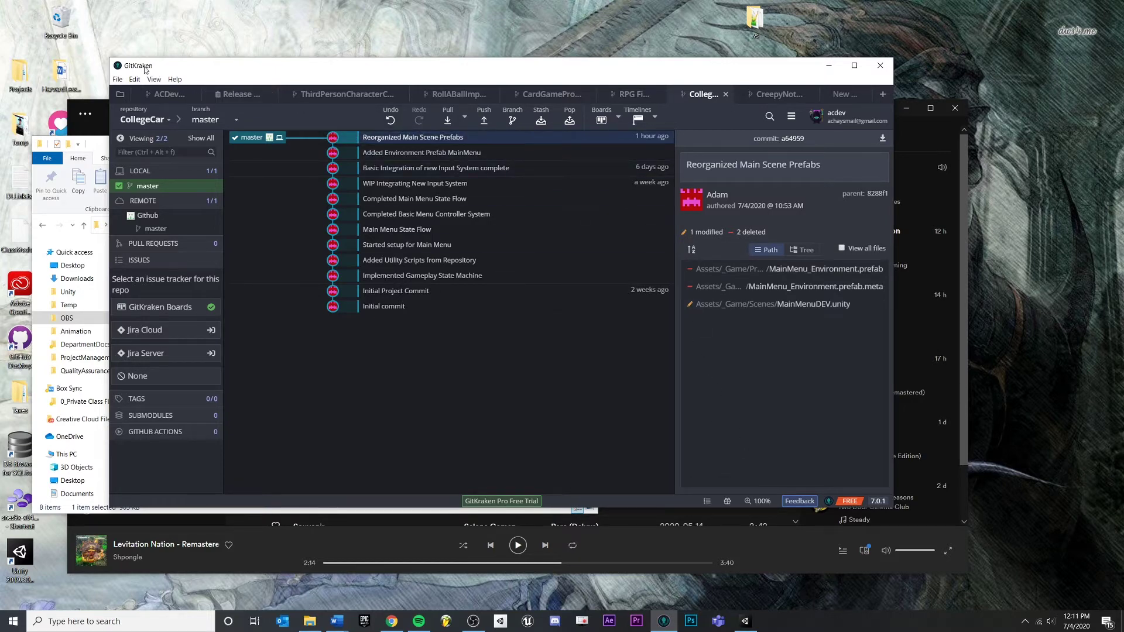
left_click_drag(145, 69, 167, 58)
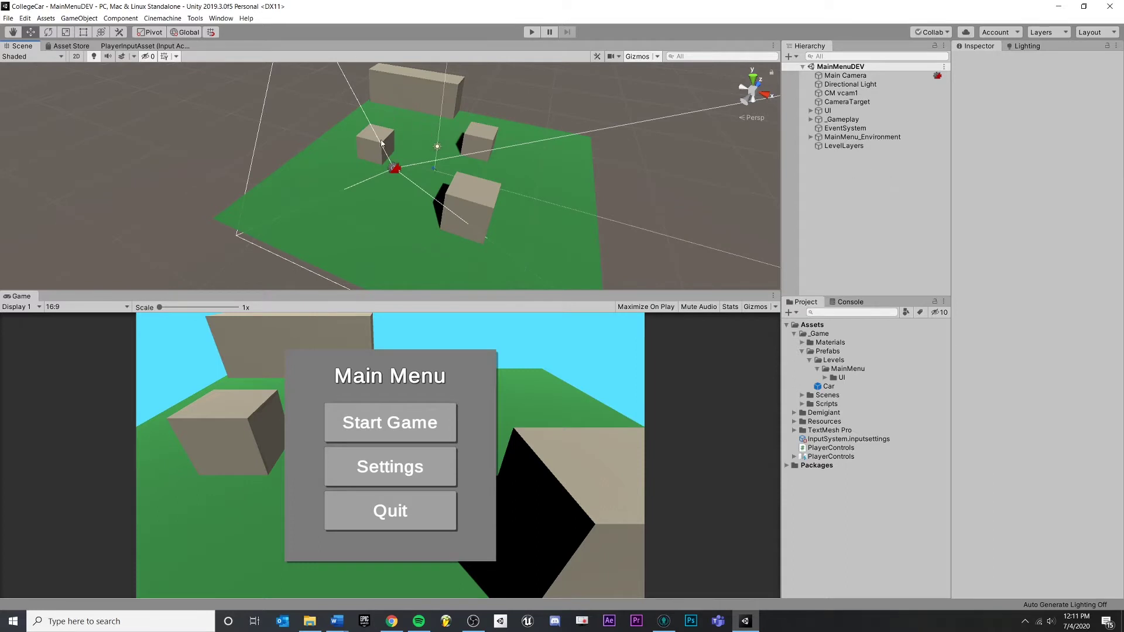
middle_click_drag(402, 96, 401, 157)
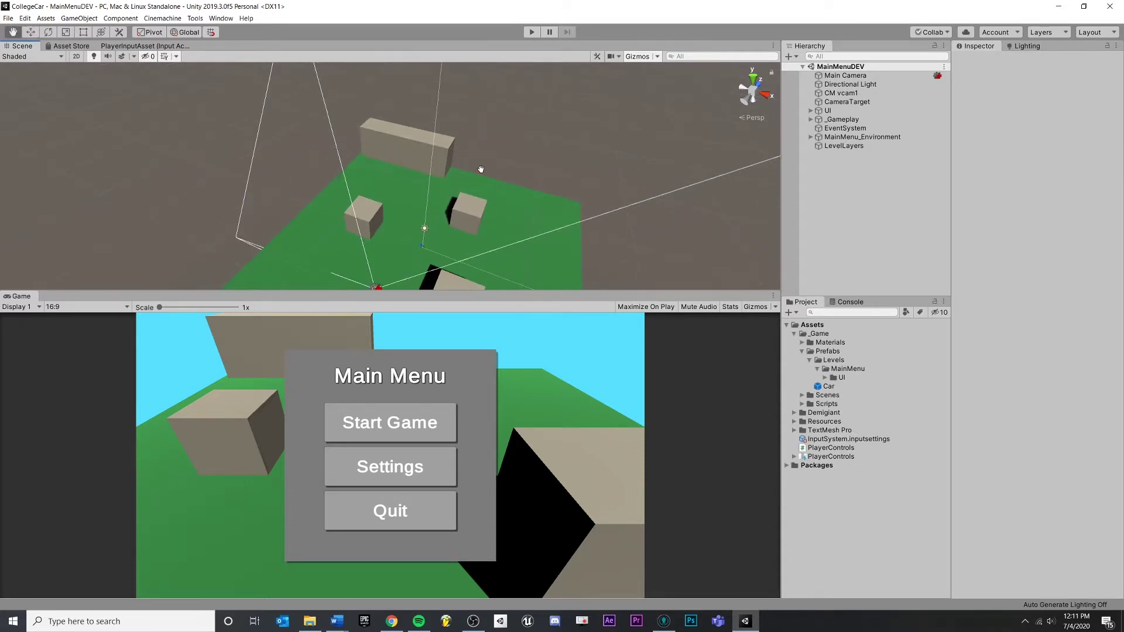
right_click_drag(402, 148, 672, 290)
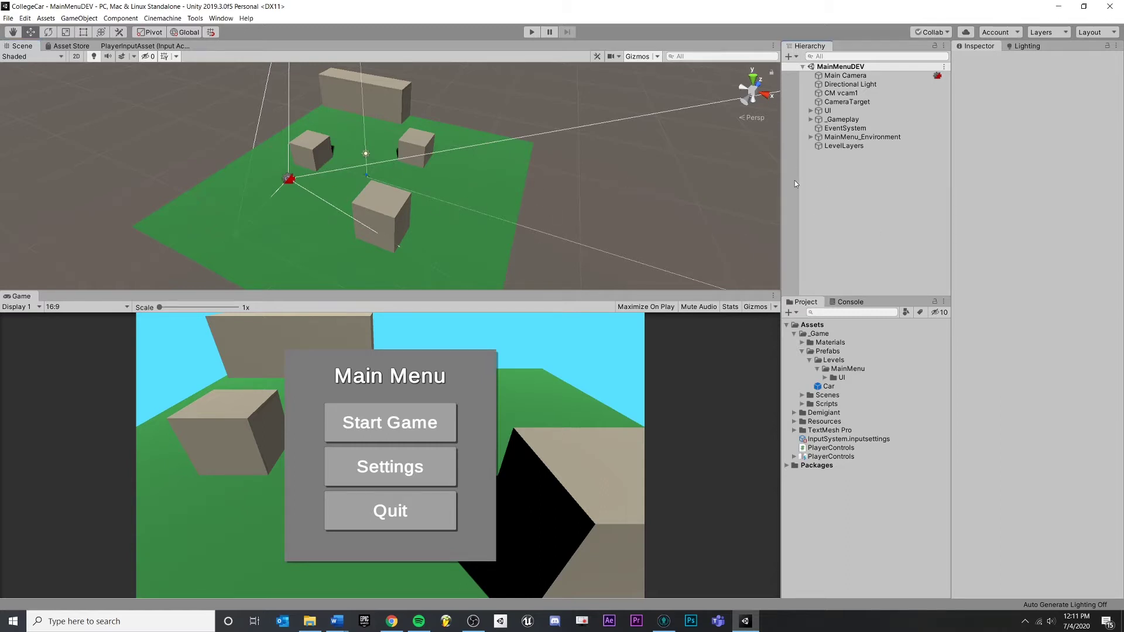
Step: Place three audio sources at different spots around the green ground by duplicating one, and save the scene
right_click(817, 168)
mouse_move(871, 271)
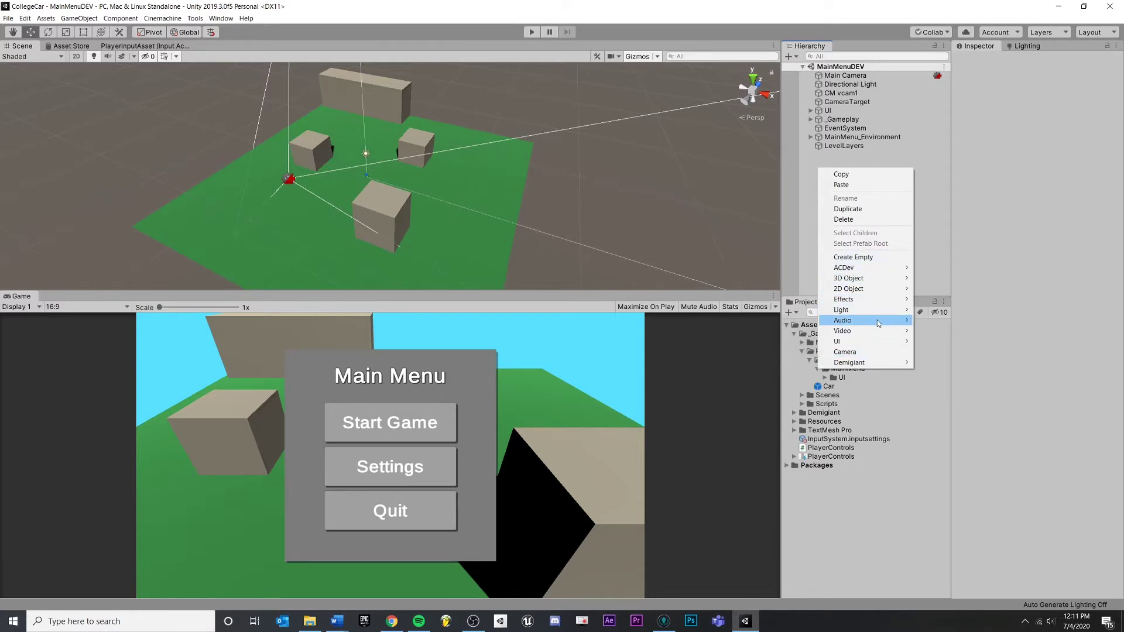
mouse_move(878, 323)
left_click(936, 321)
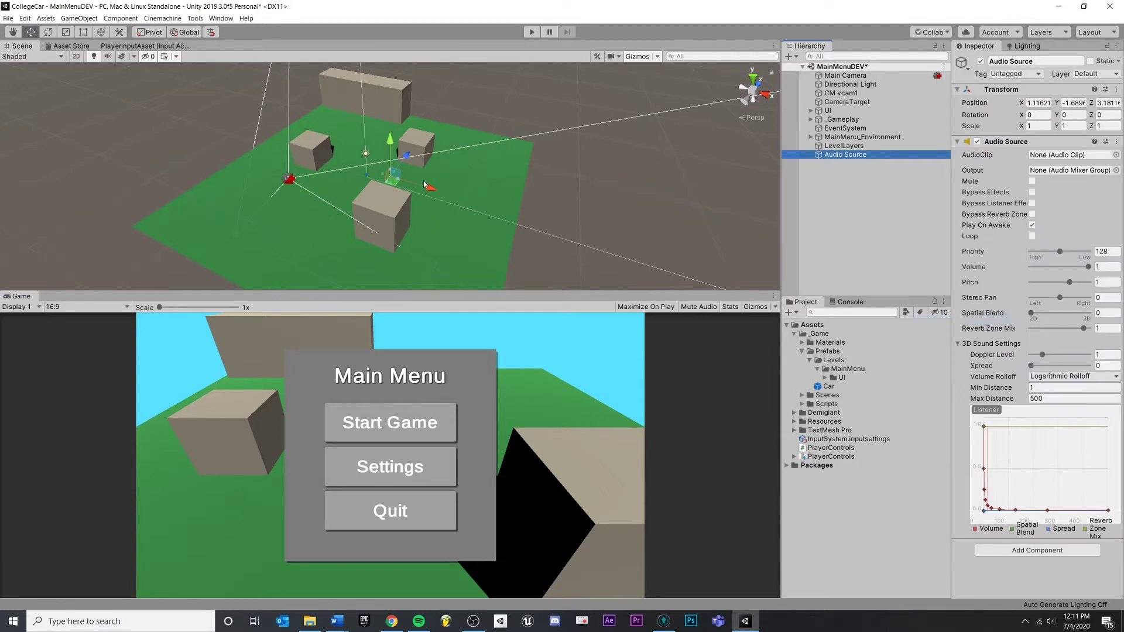
left_click_drag(425, 183, 410, 79)
key("ctrl+d")
key("ctrl+d")
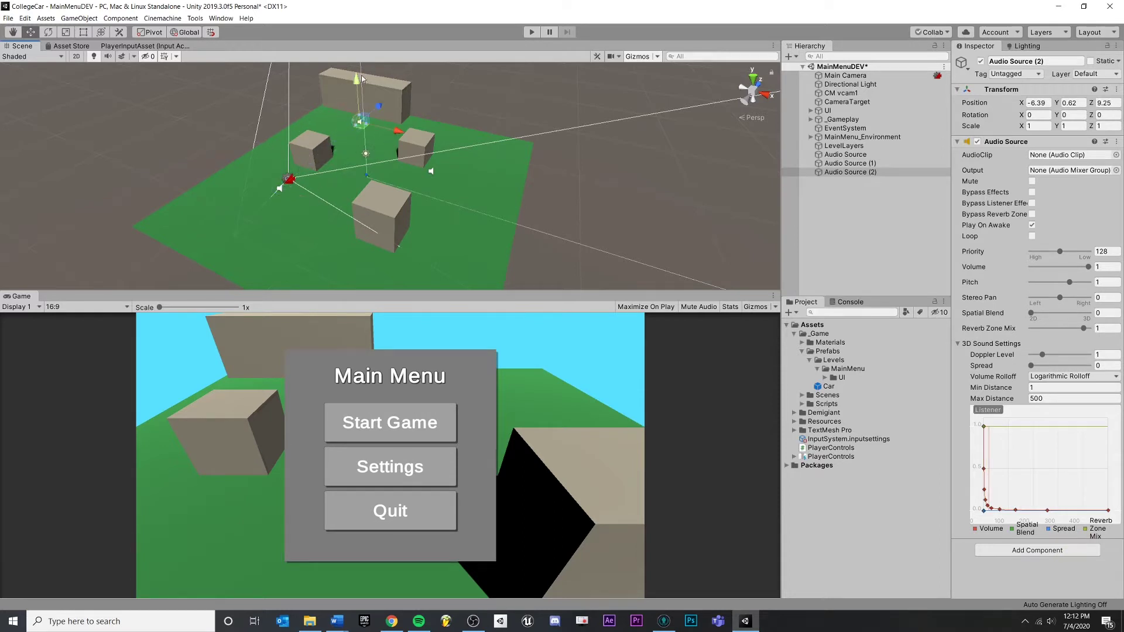
left_click(837, 218)
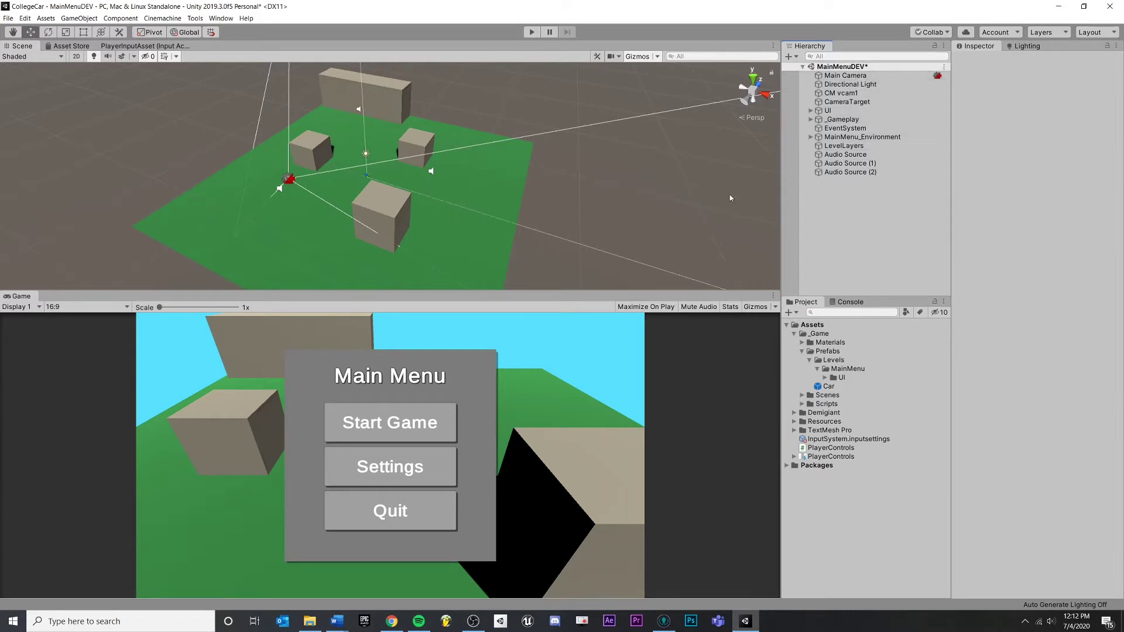
right_click_drag(673, 217, 645, 176)
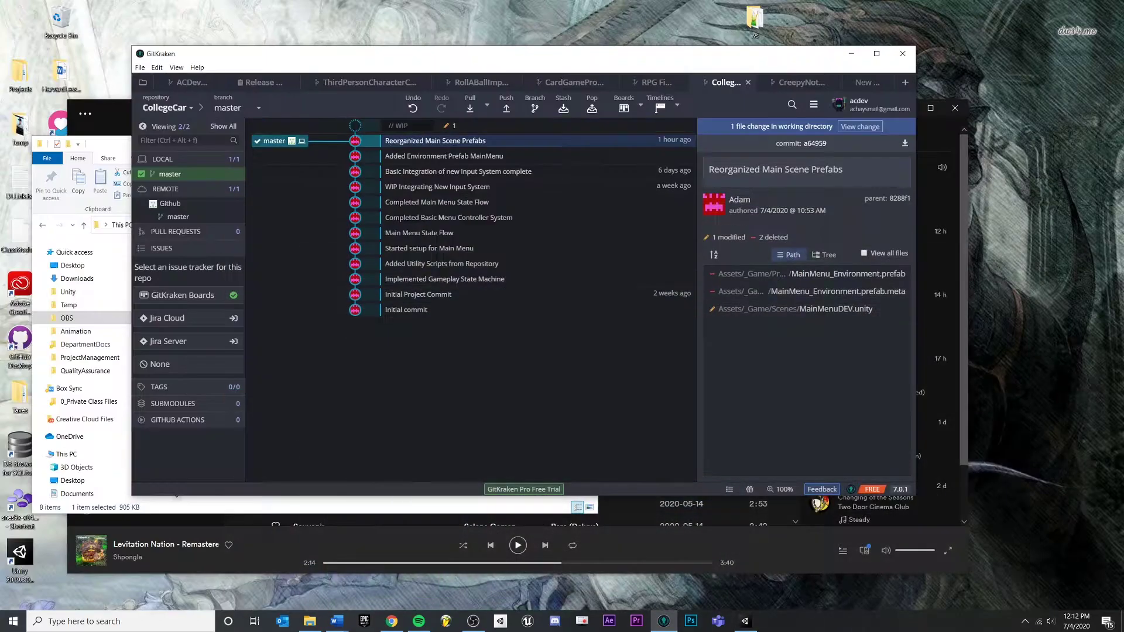
Step: Switch to GitKraken and examine the uncommitted scene changes as a file tree, comparing them with the scene's objects in Unity
left_click(1059, 6)
left_click(494, 127)
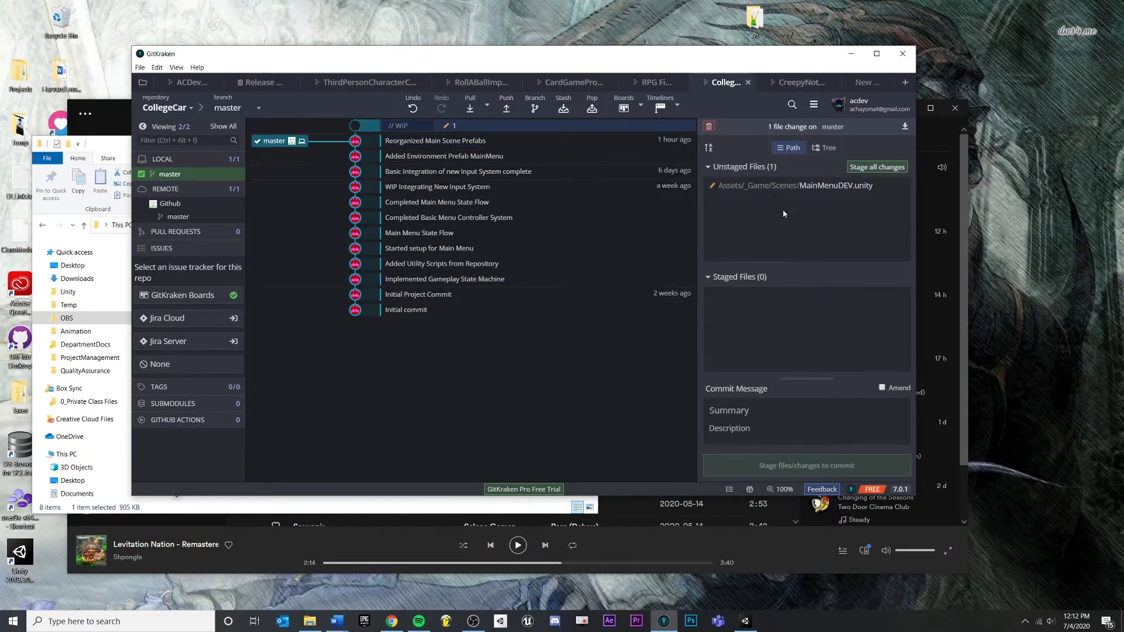
left_click(824, 148)
left_click(716, 201)
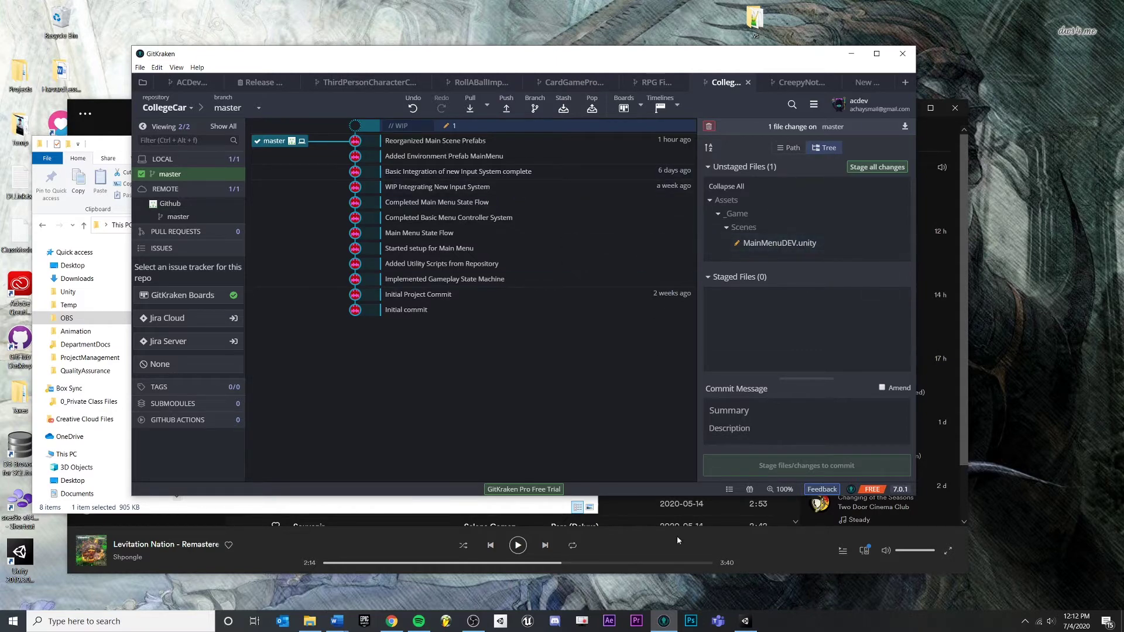
left_click(745, 621)
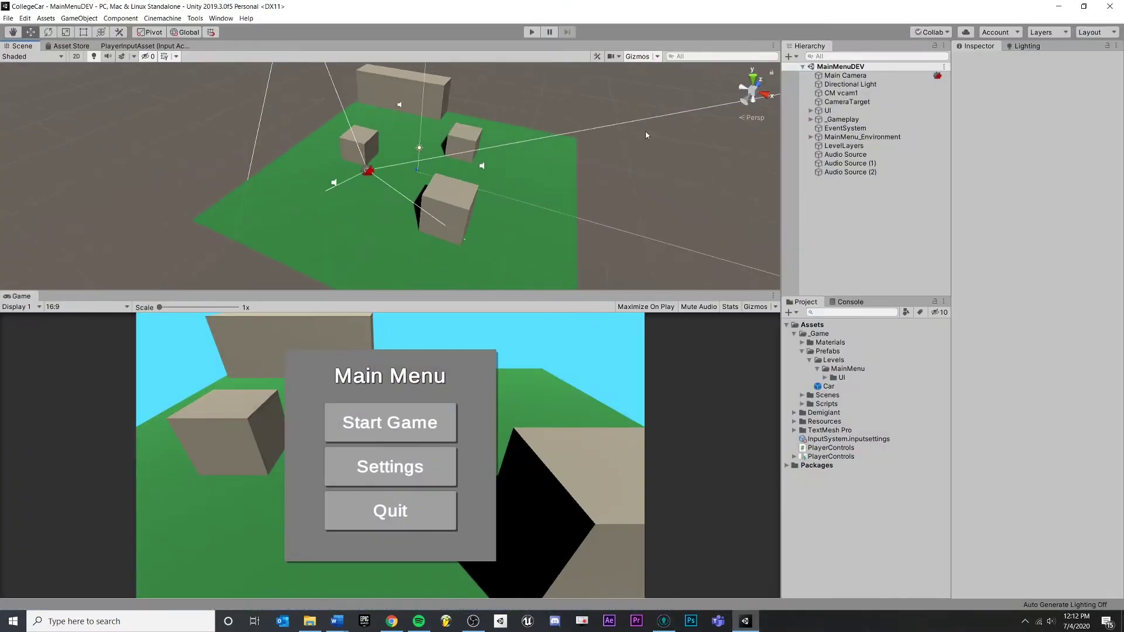
left_click(837, 128)
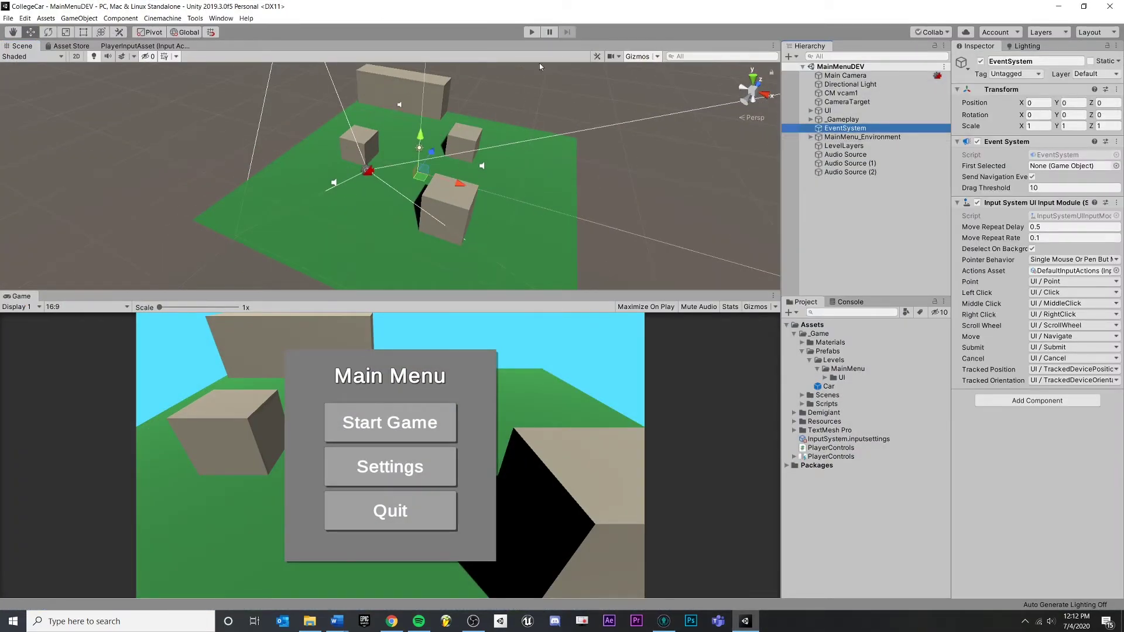
left_click(1056, 5)
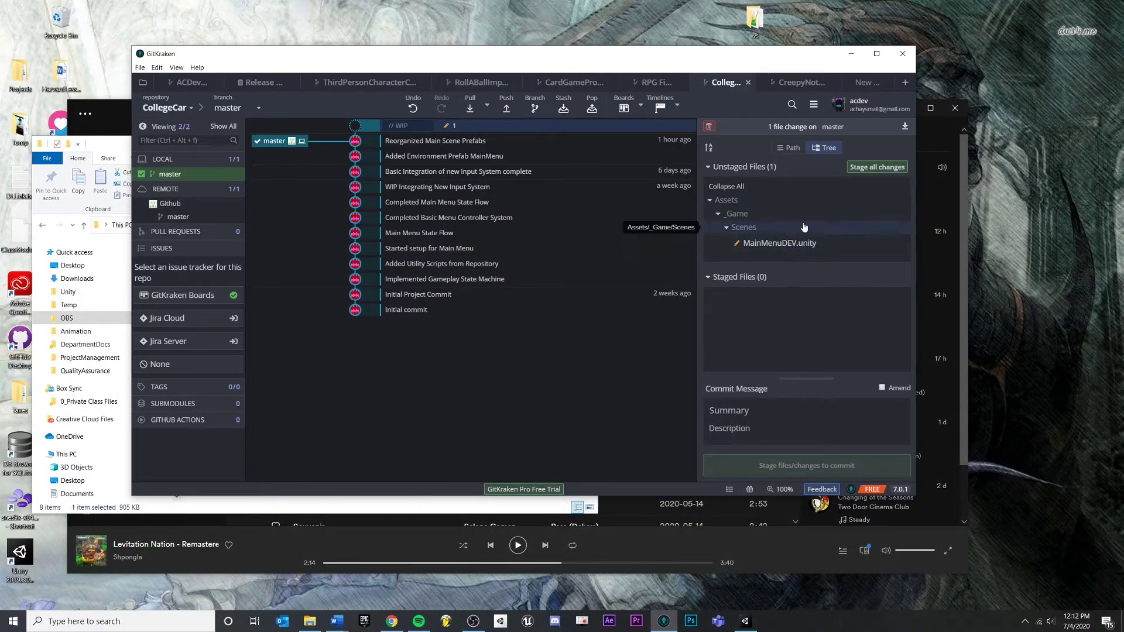
mouse_move(803, 254)
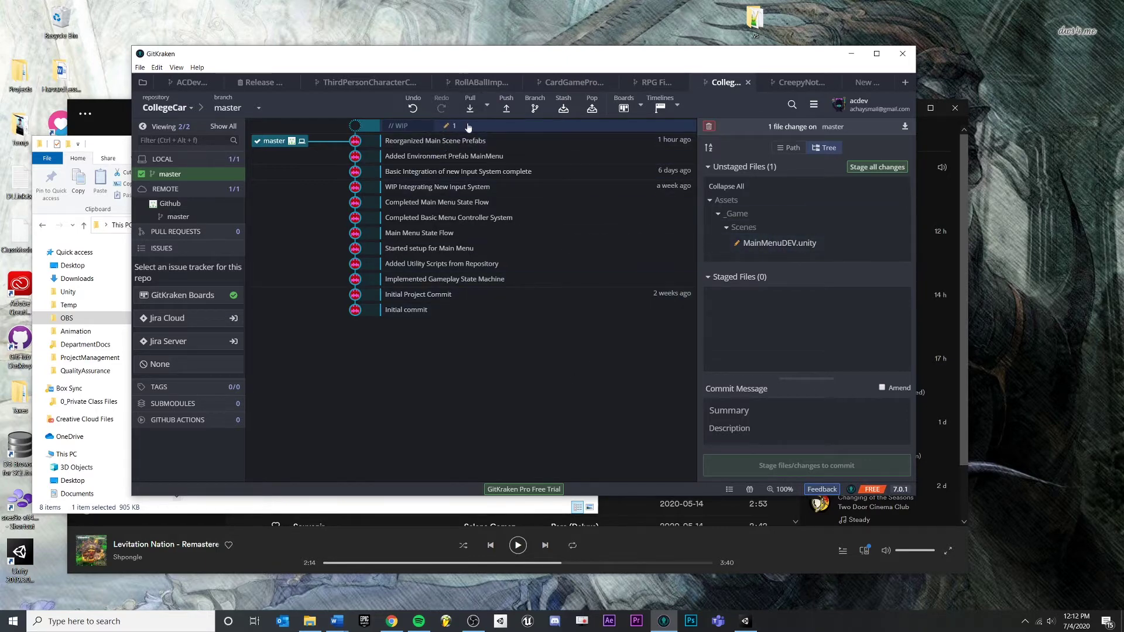
Step: Discard all uncommitted changes in the CollegeCar repository and reload the MainMenuDEV scene in Unity
left_click(709, 127)
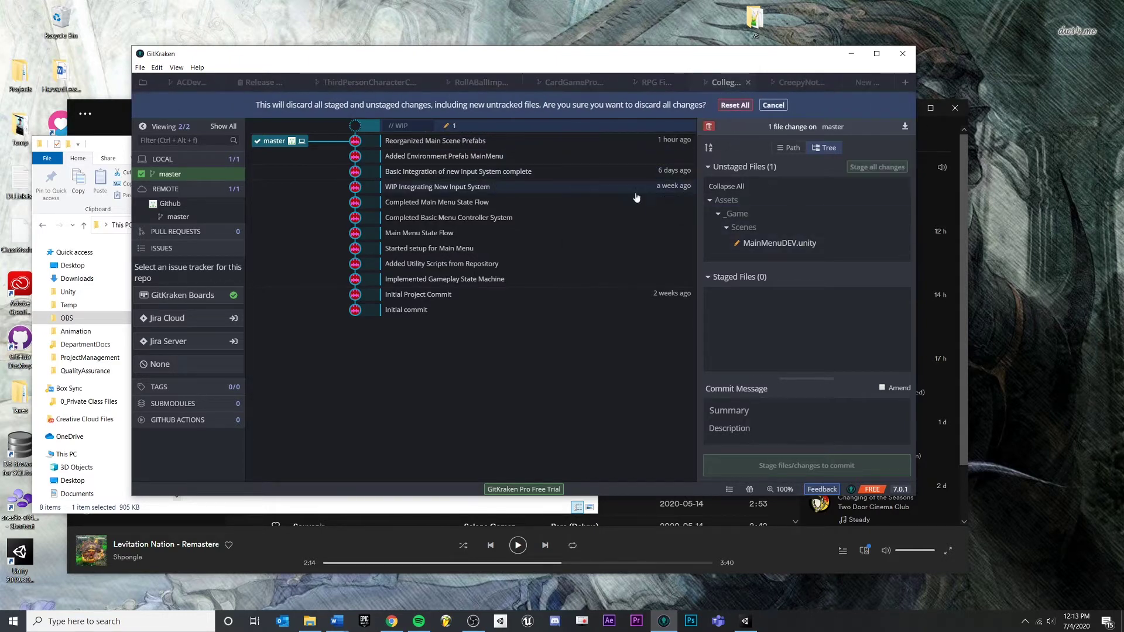
left_click(734, 104)
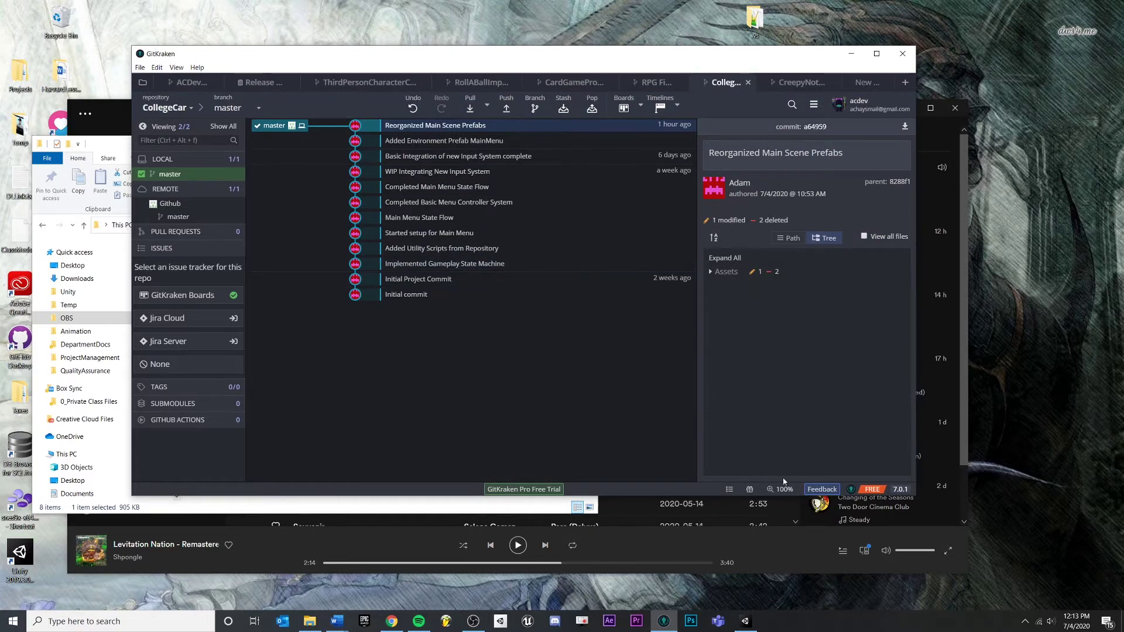
left_click(744, 621)
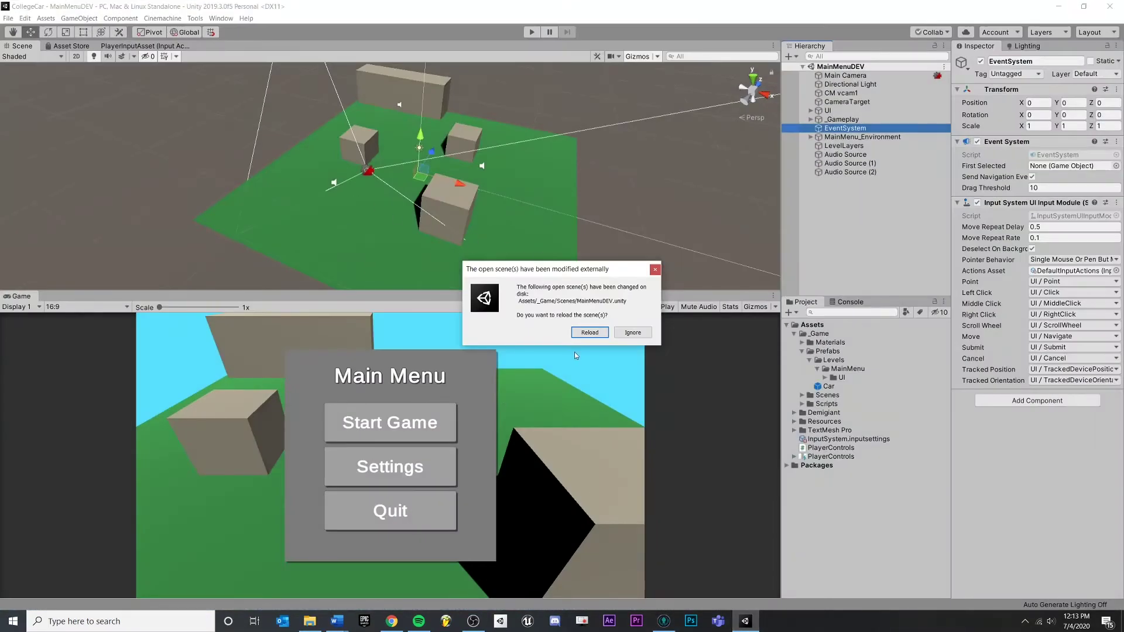
left_click(589, 336)
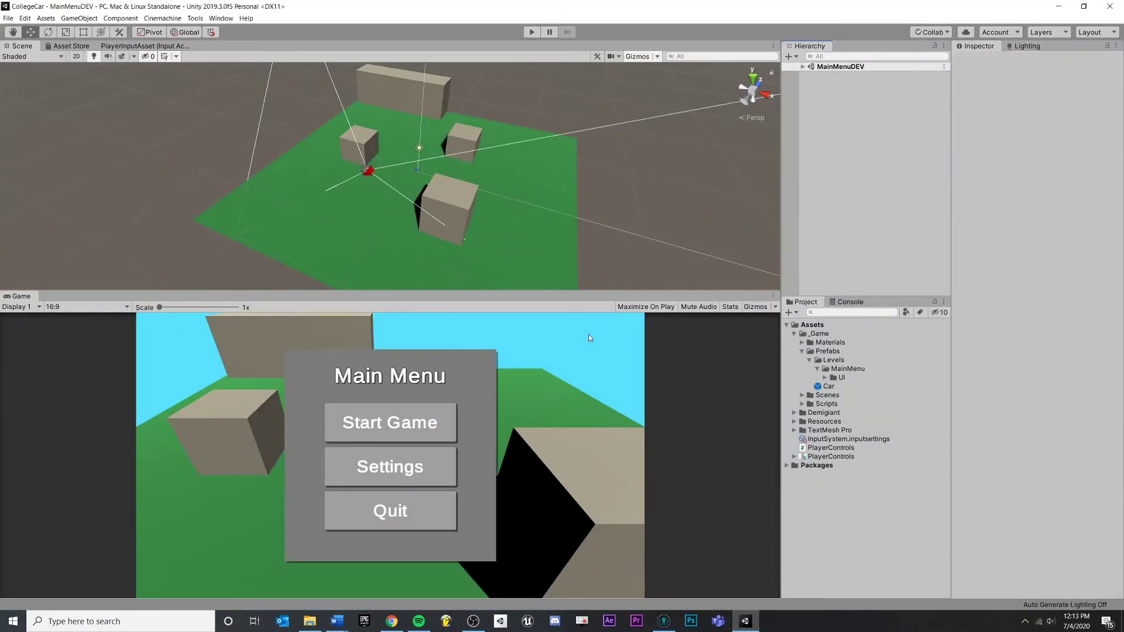
left_click(803, 66)
left_click_drag(351, 275, 436, 160, "alt")
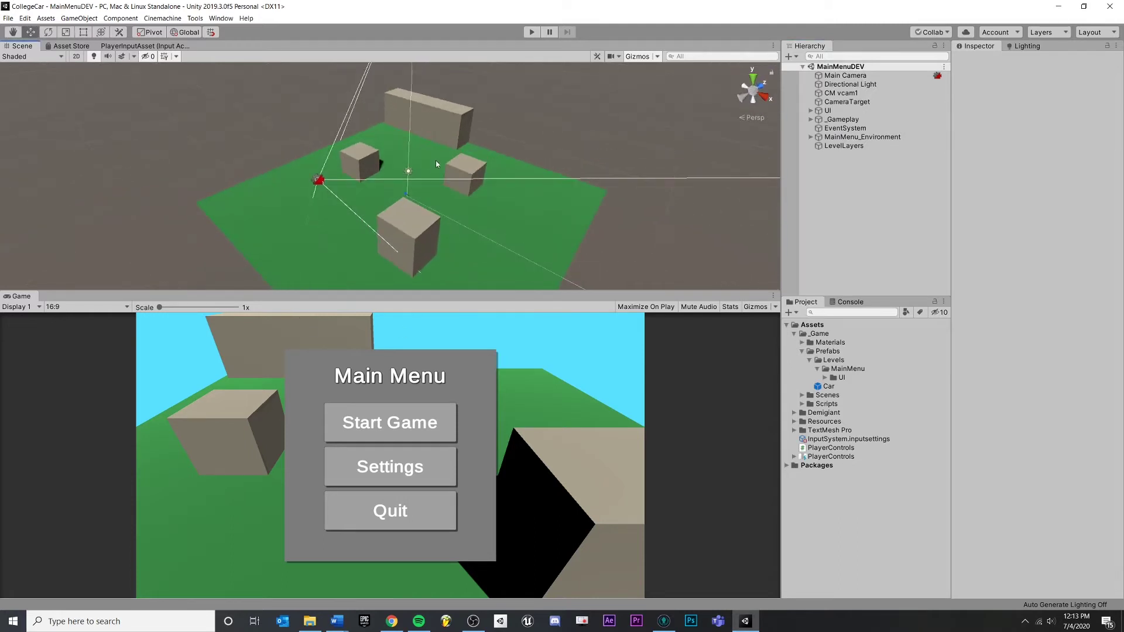
Step: Create an empty child object under LevelLayers and name it MainMenu_Audio
left_click(838, 146)
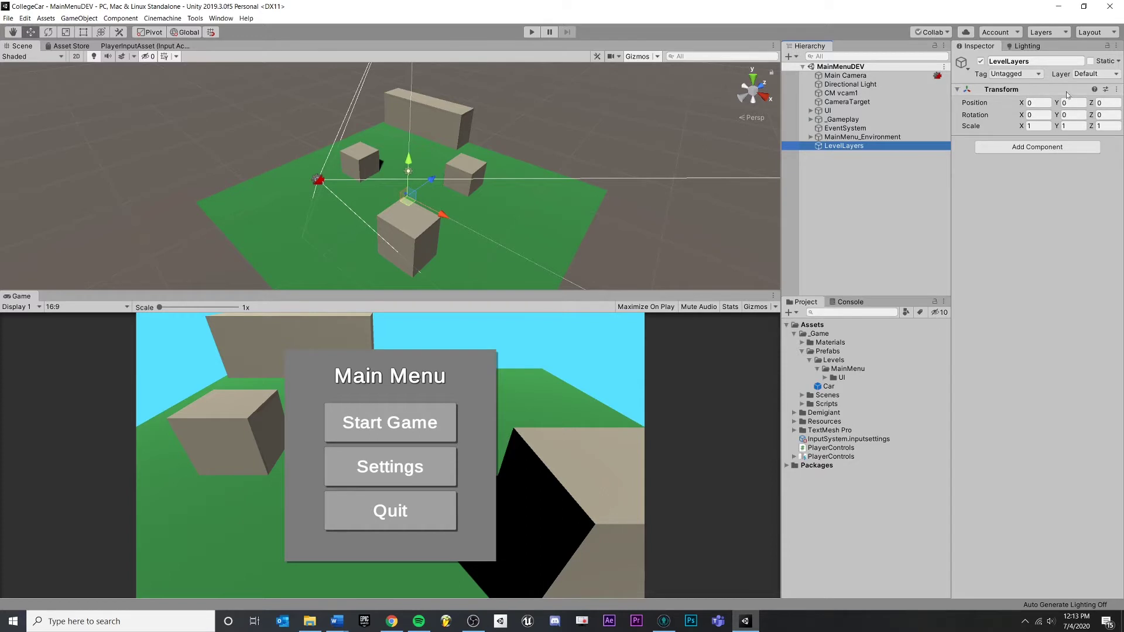
left_click(833, 151)
left_click(839, 147)
right_click(838, 145)
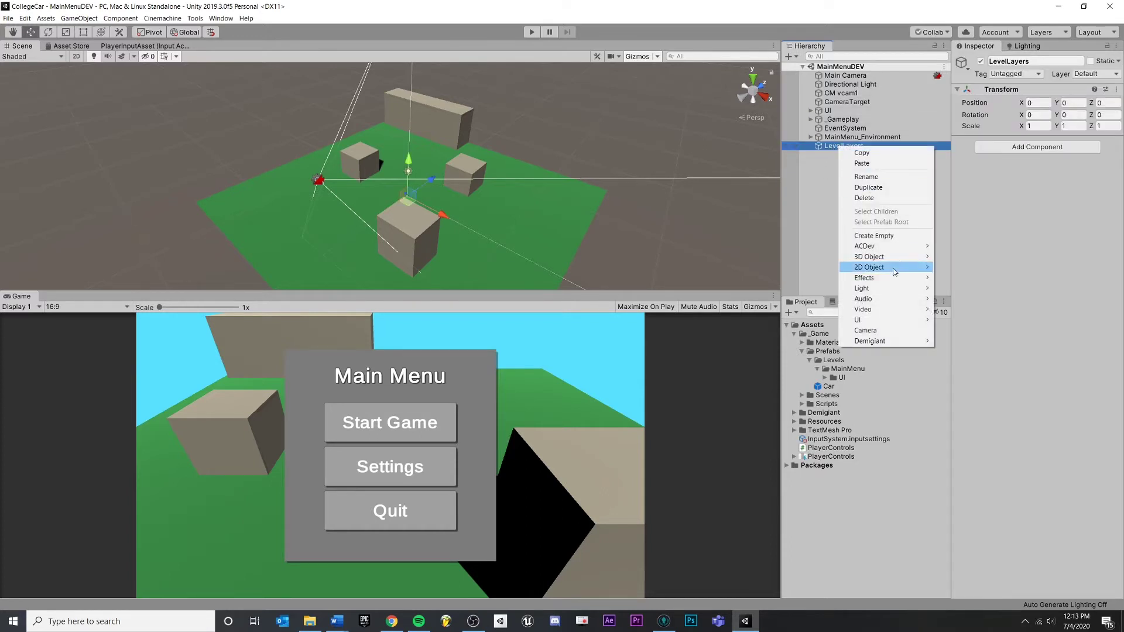
left_click(895, 237)
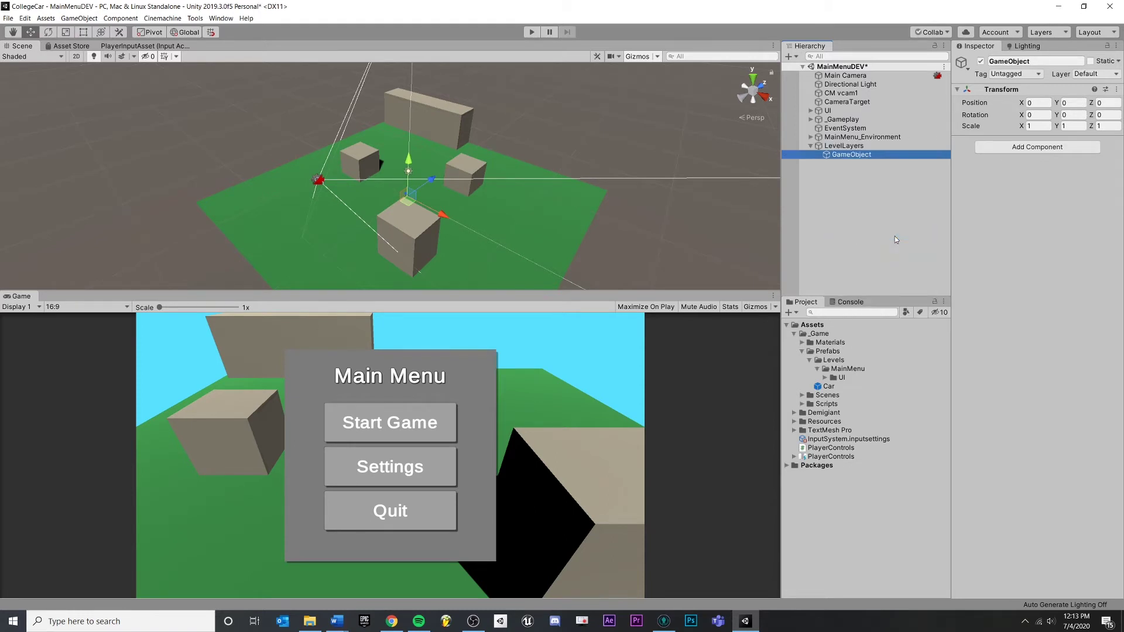
key("F2")
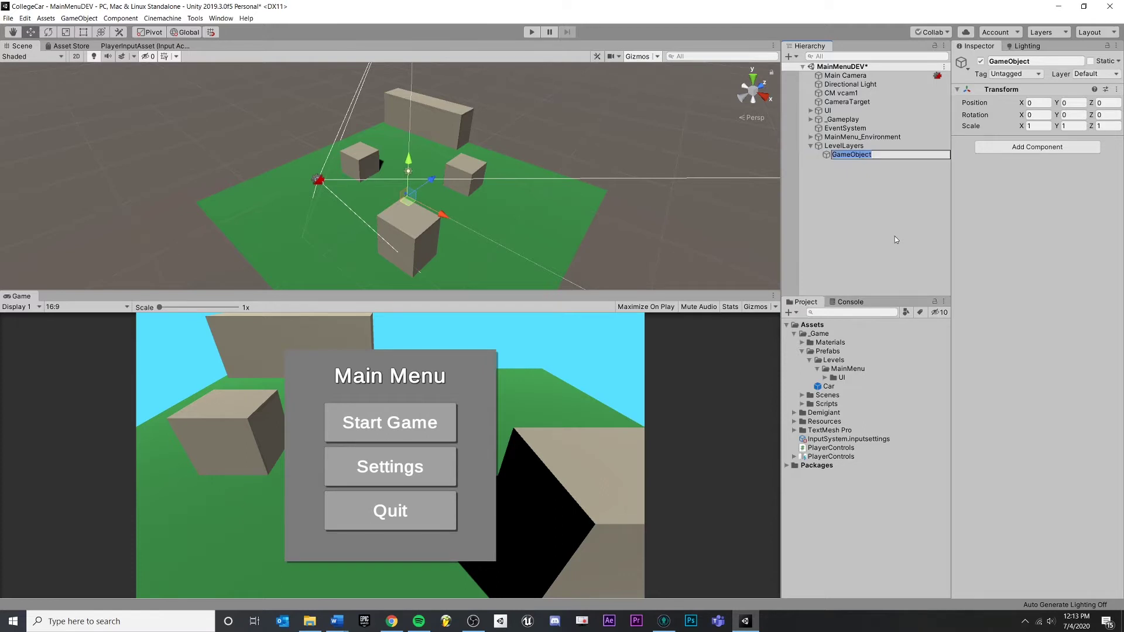
type("MainMenu_Audio")
key("Return")
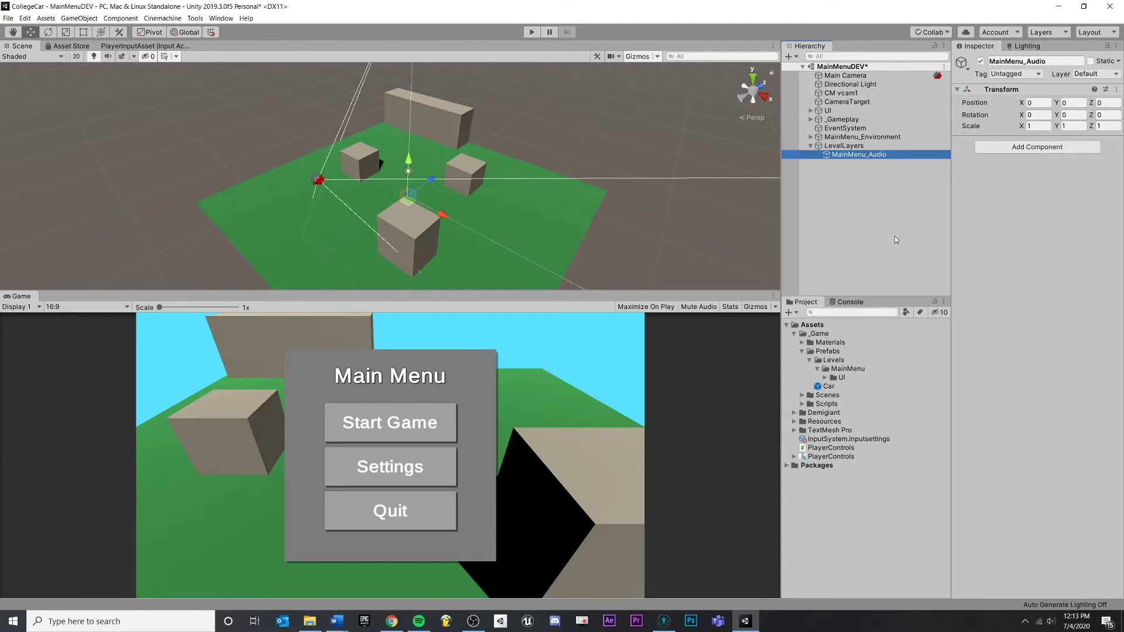
Step: Add a second empty child object to LevelLayers and name it MainMenu_Art
left_click(875, 146)
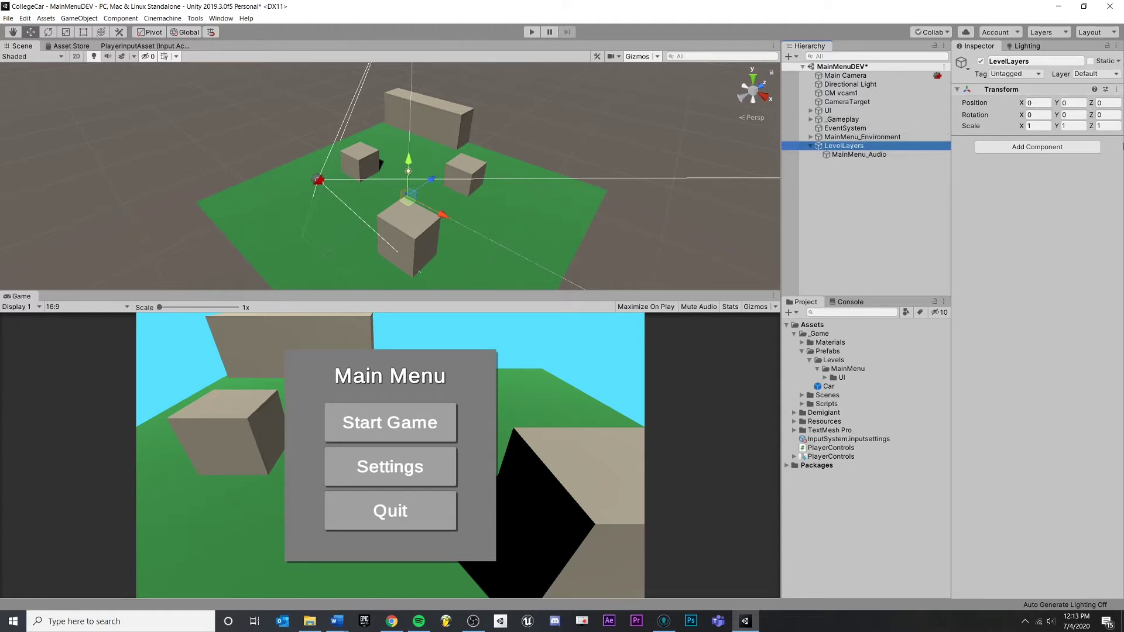
left_click(890, 155)
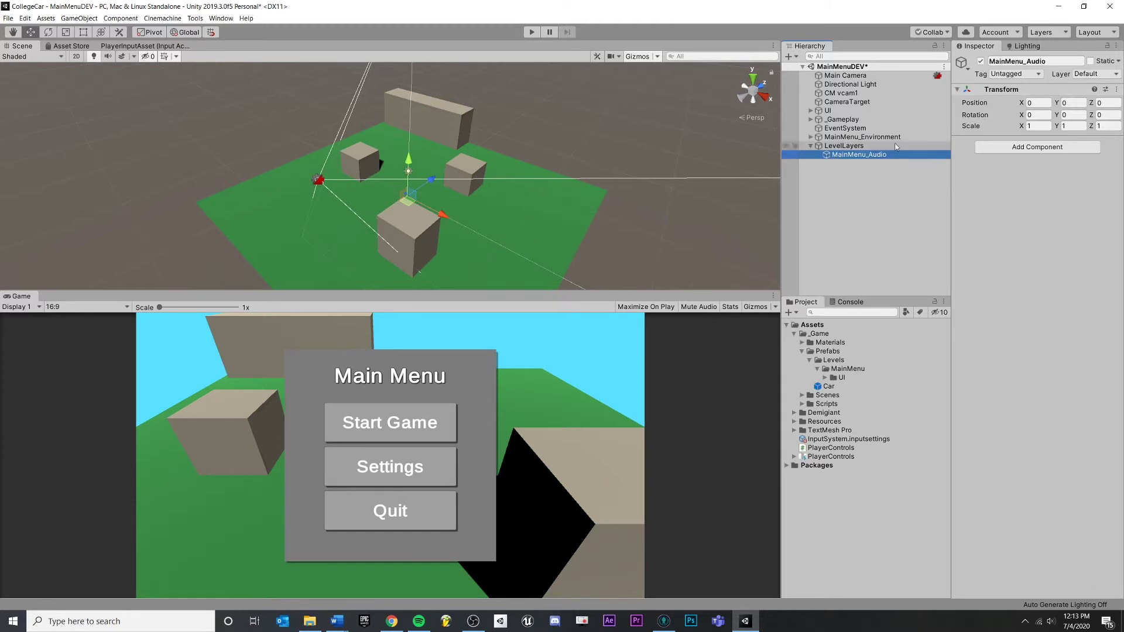
right_click(885, 146)
left_click(941, 236)
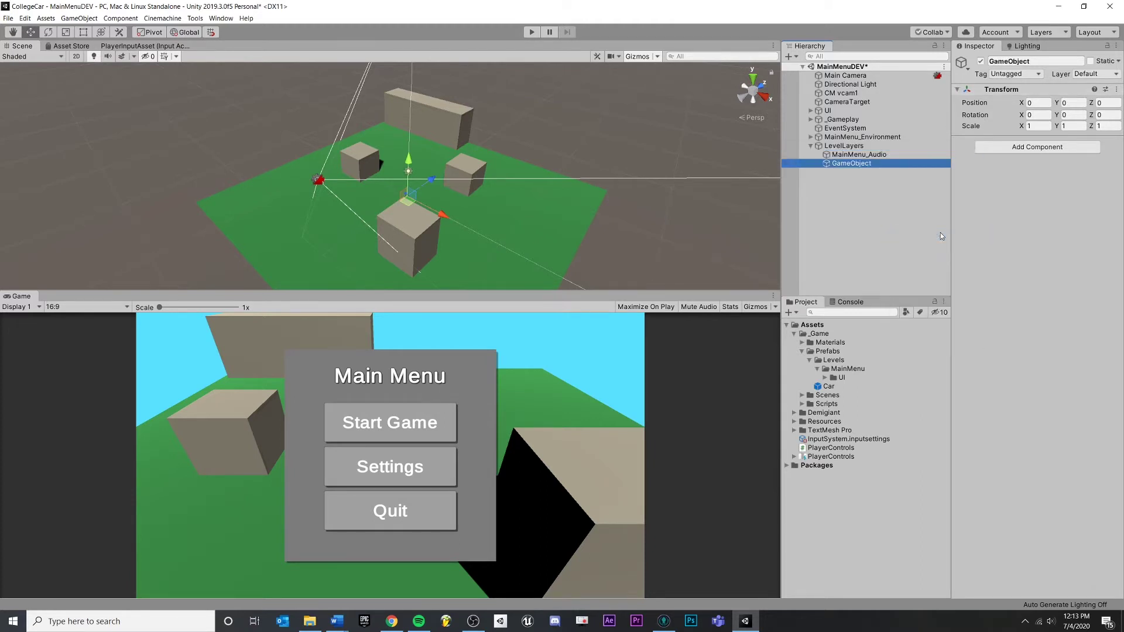
type("MainMenu")
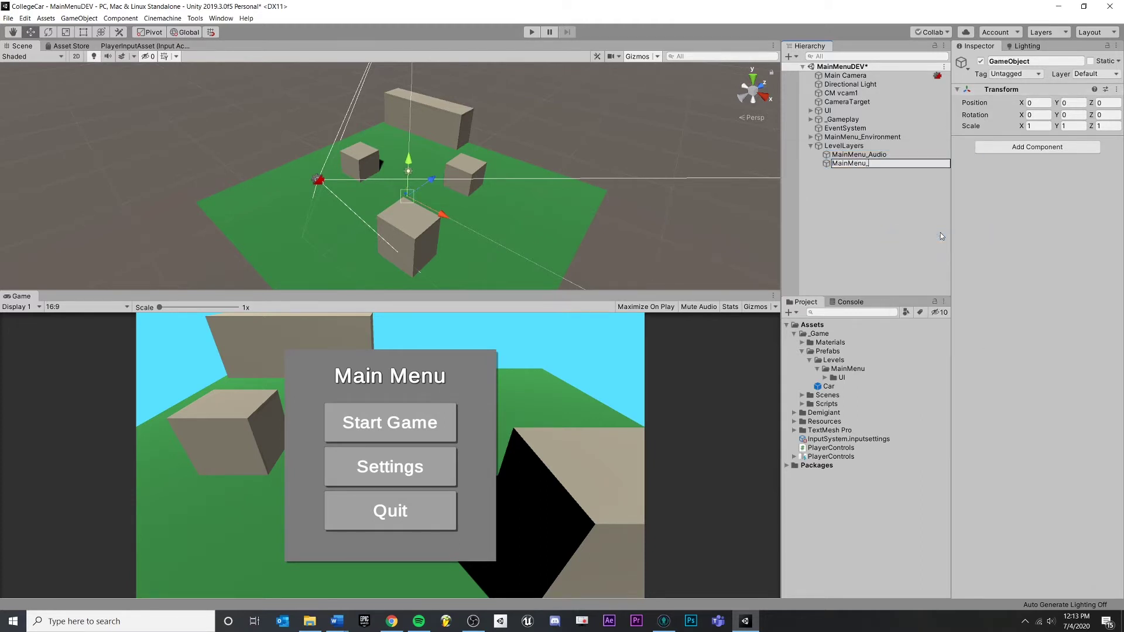
type("_Art")
key("Return")
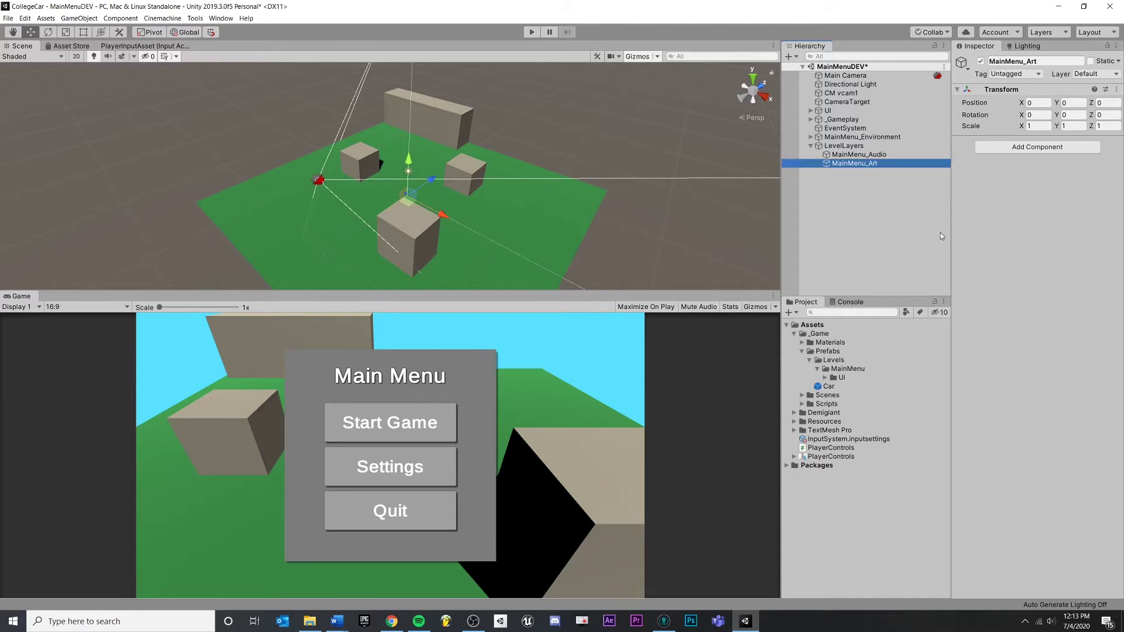
left_click(887, 205)
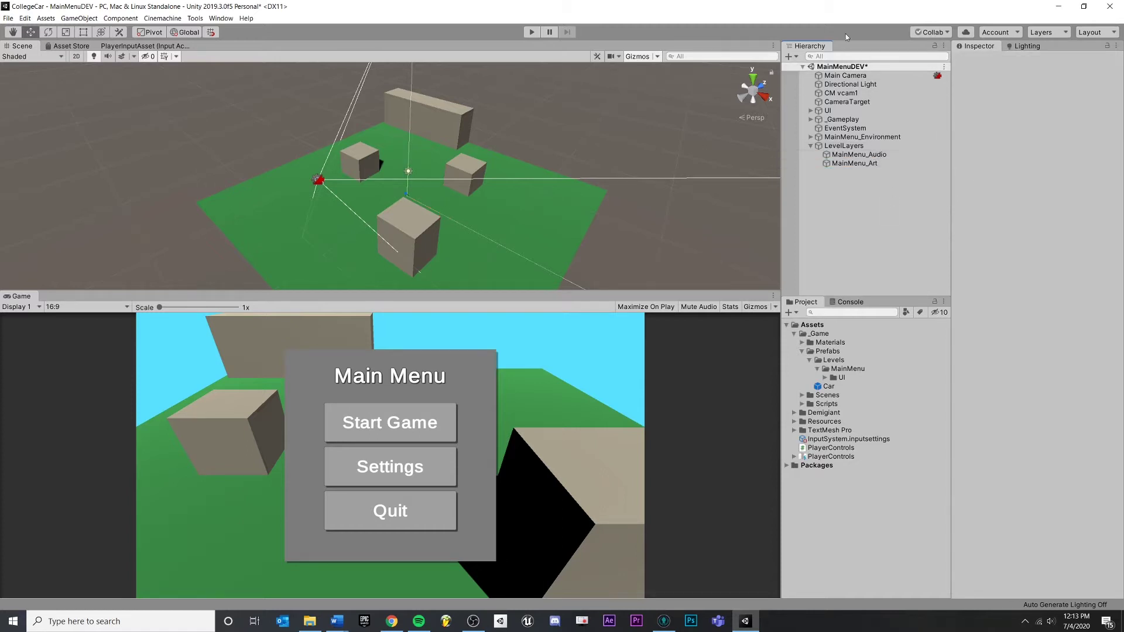
Step: Examine LevelLayers with its audio and art children, and frame MainMenu_Environment in the scene
left_click(869, 146)
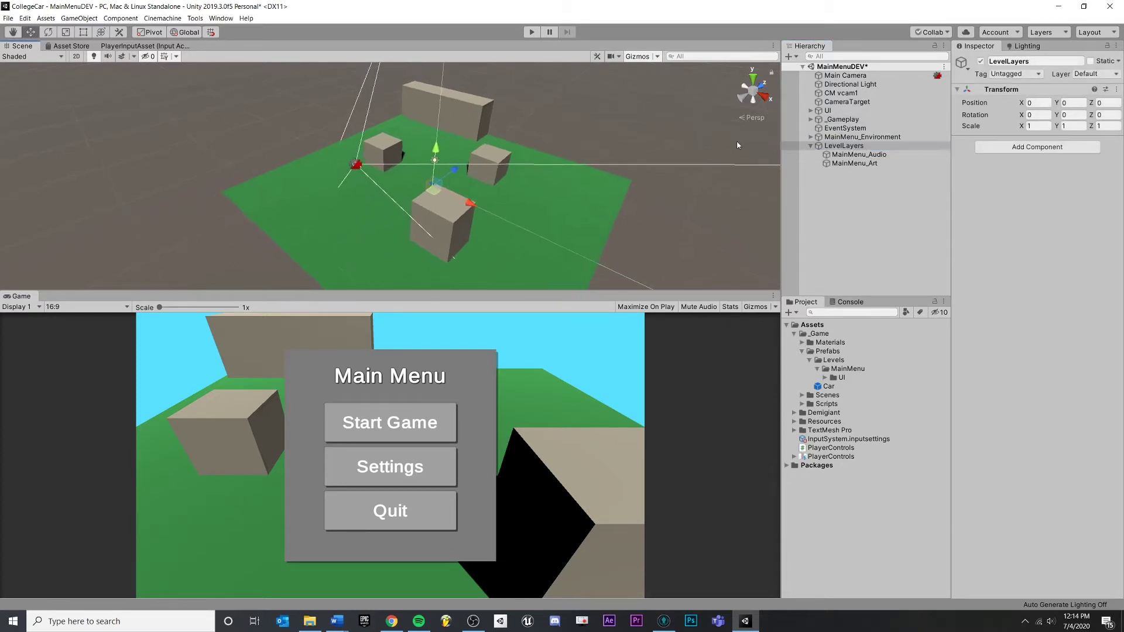
left_click(842, 154)
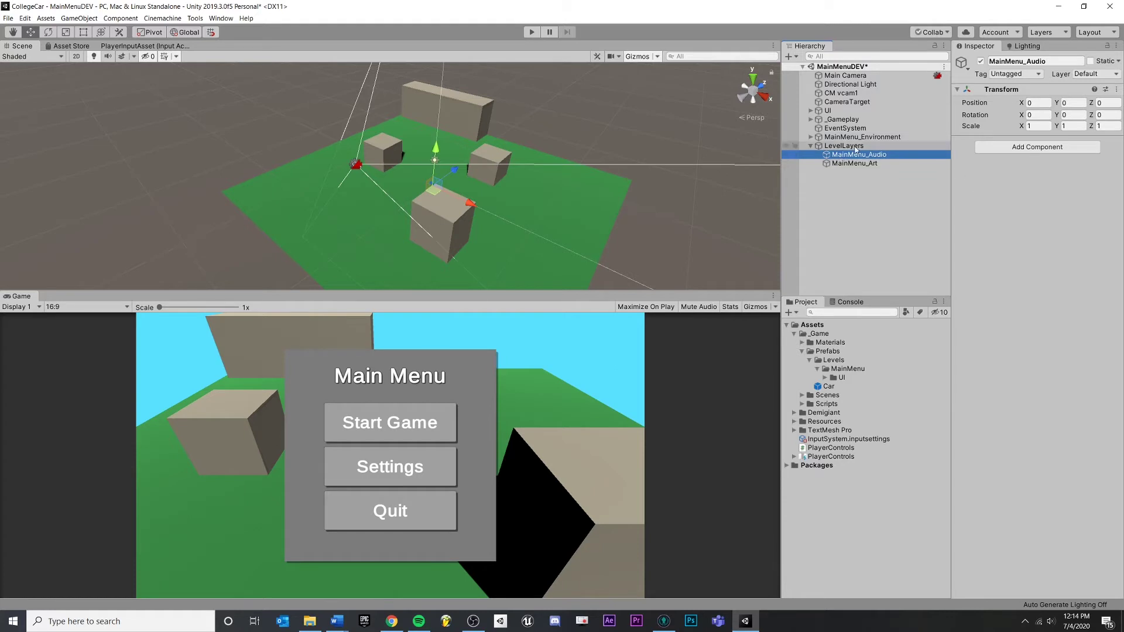
left_click(862, 164)
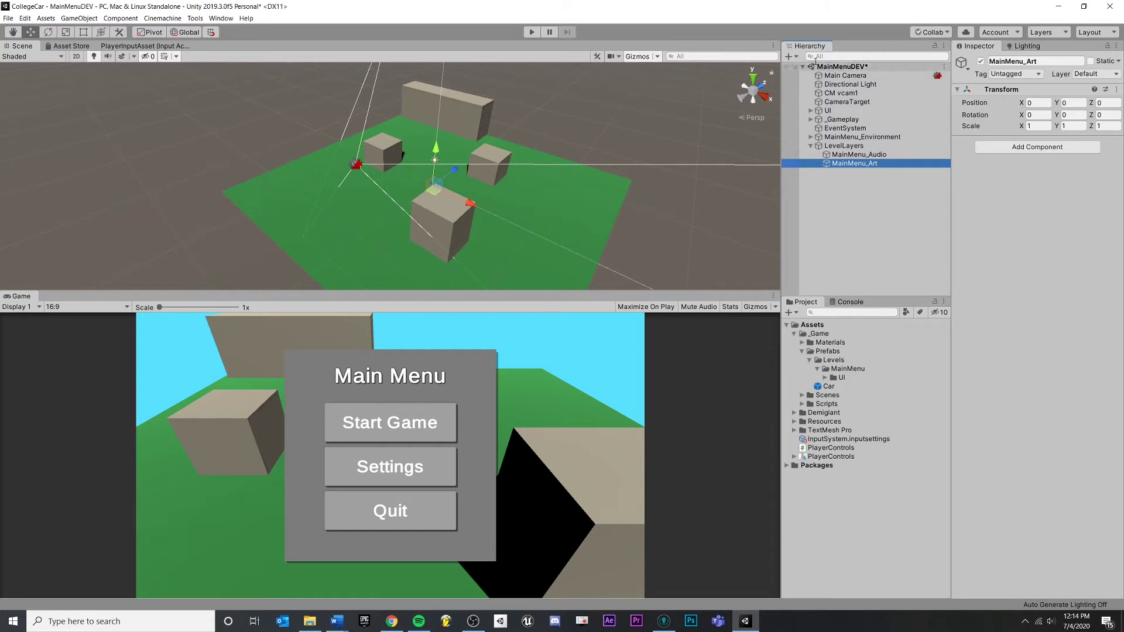
left_click(852, 167)
left_click(855, 226)
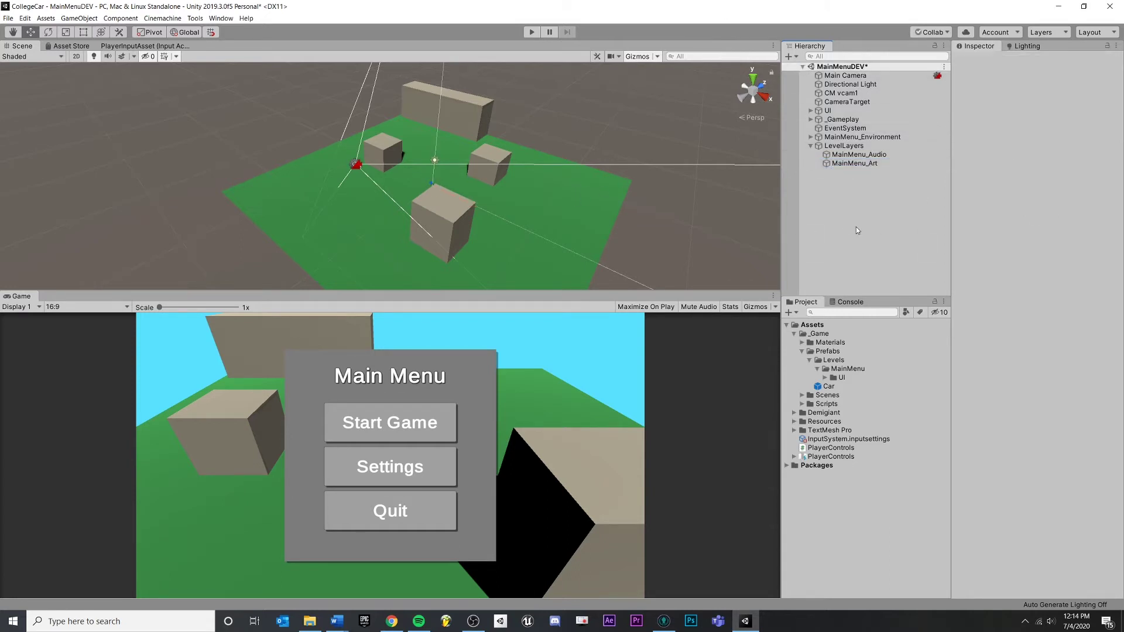
left_click(849, 118)
double_click(839, 137)
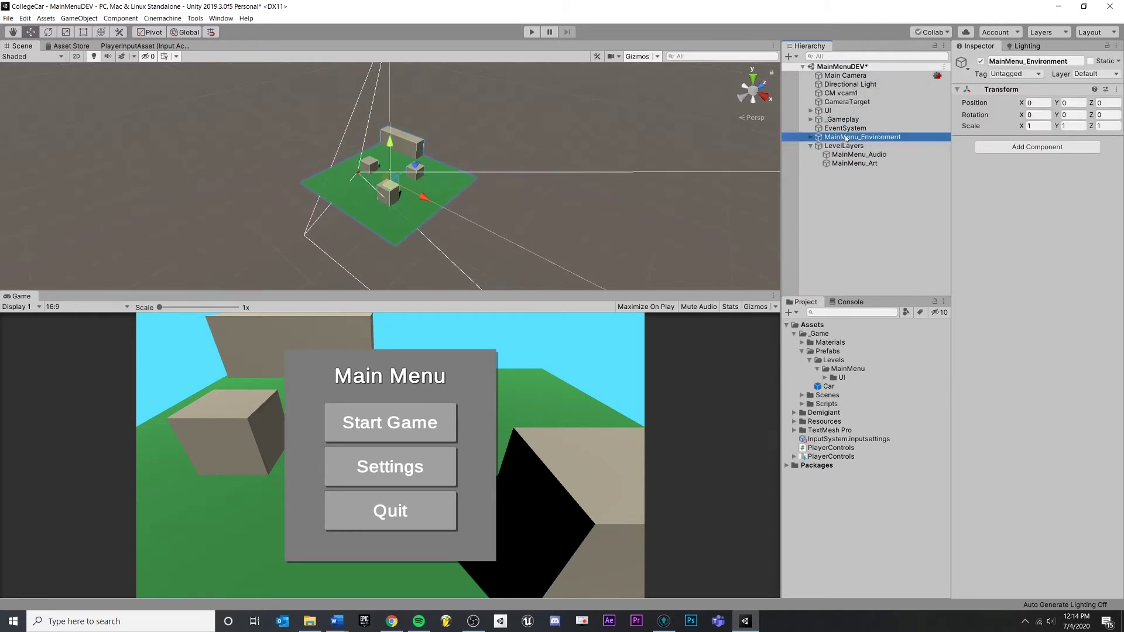
Step: Move MainMenu_Environment under MainMenu_Art inside LevelLayers, and collapse MainMenu_Art
left_click_drag(839, 136, 856, 163)
left_click_drag(709, 153, 641, 173, "alt")
left_click(855, 154)
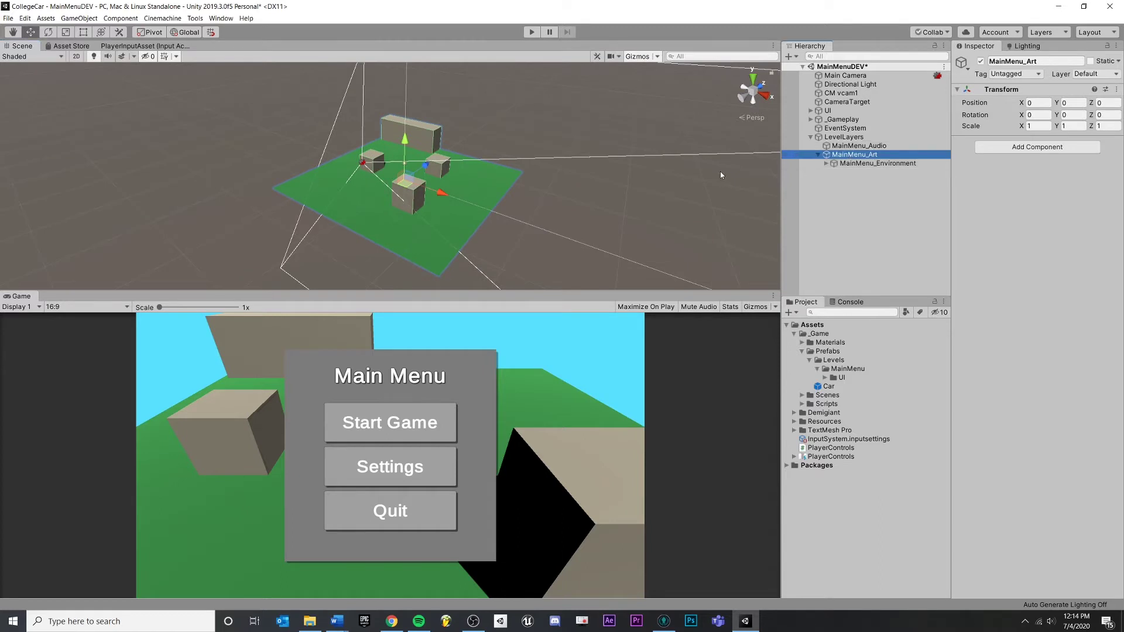
left_click(818, 154)
left_click(836, 202)
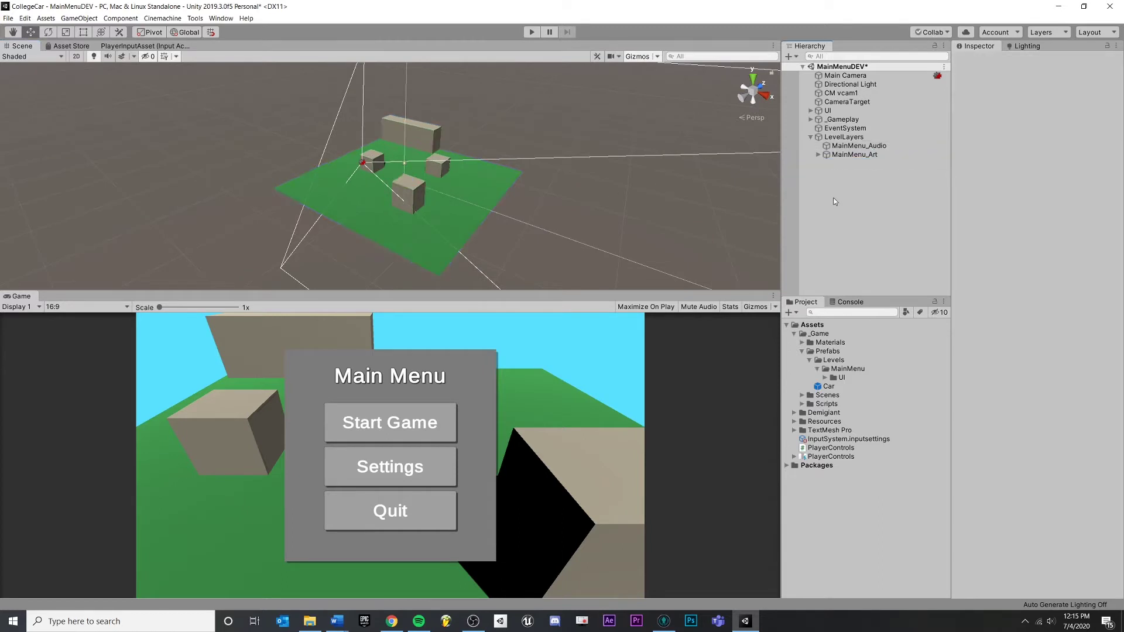
Step: Create a prefab from MainMenu_Art and place it in the Prefabs/Levels/MainMenu folder
left_click(842, 156)
left_click_drag(841, 154, 838, 359)
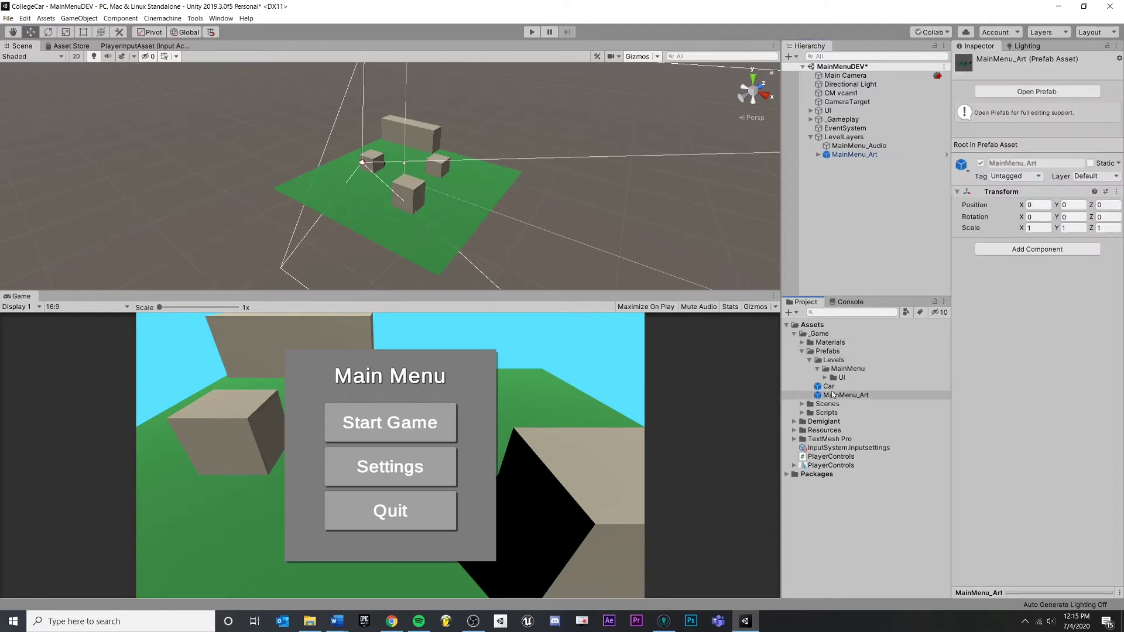
left_click(838, 396)
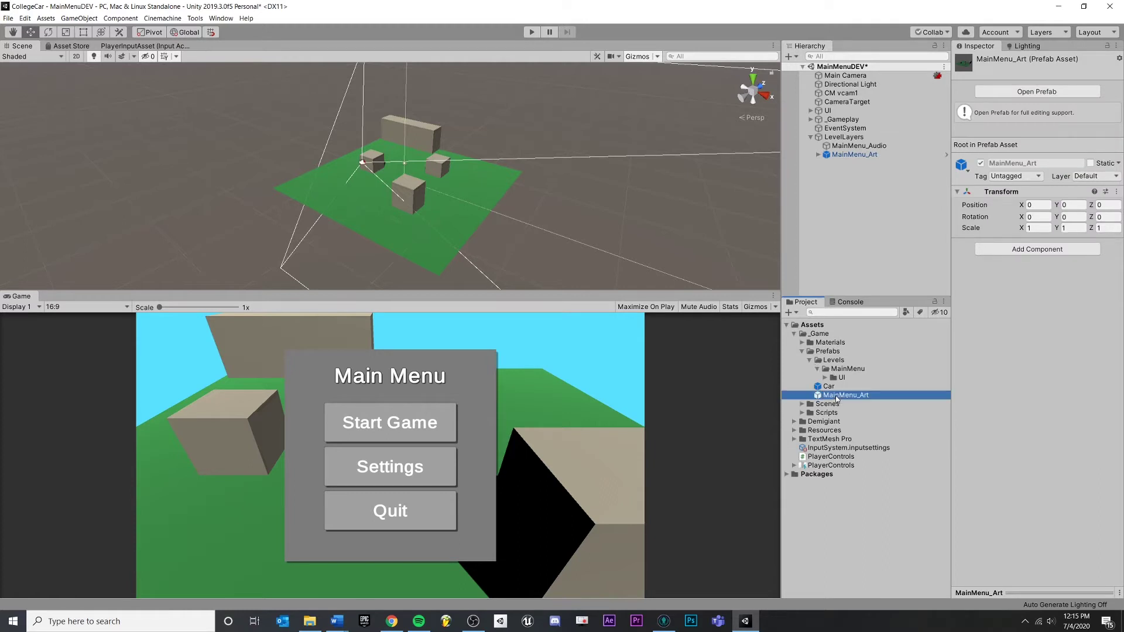
left_click_drag(837, 399, 842, 370)
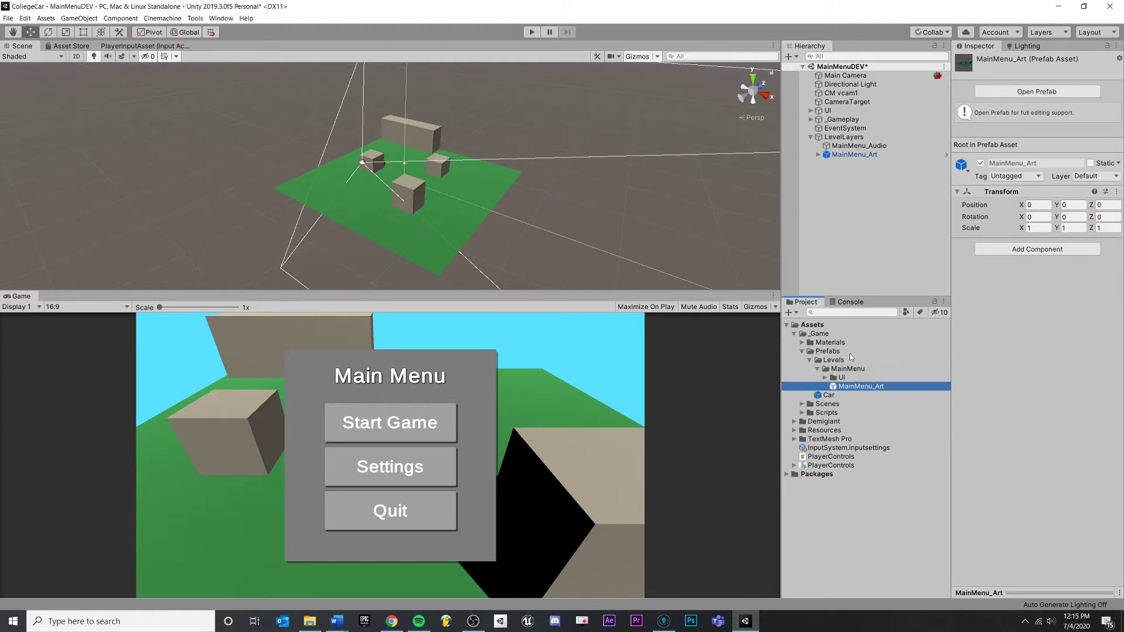
Step: Turn MainMenu_Audio into a prefab in the Prefabs/Levels/MainMenu folder and save the scene
left_click(848, 147)
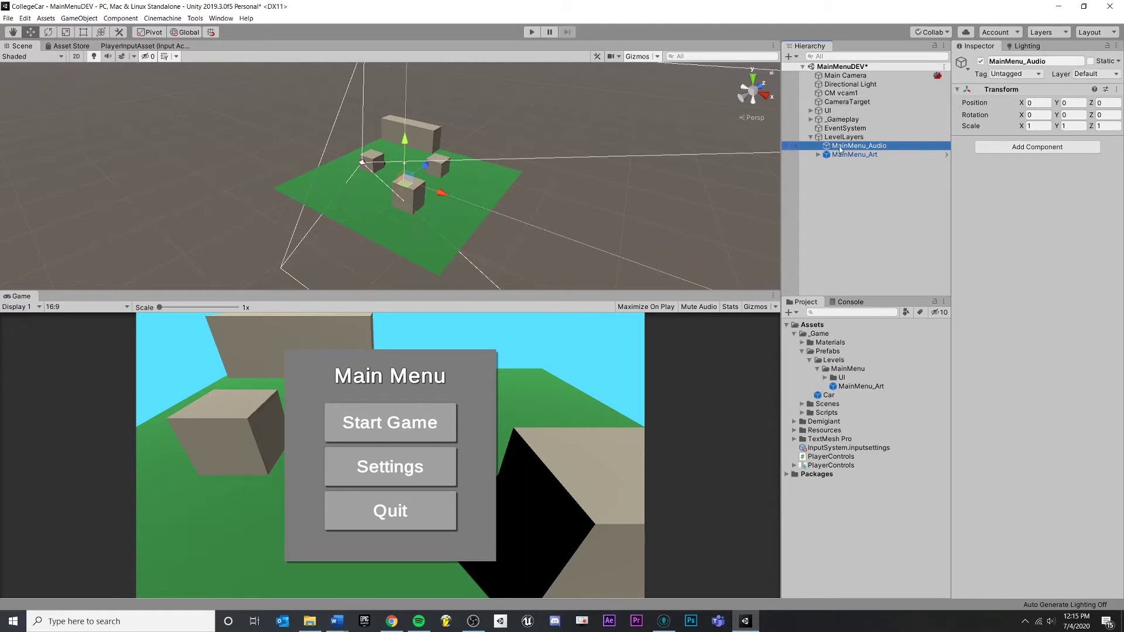
double_click(840, 148)
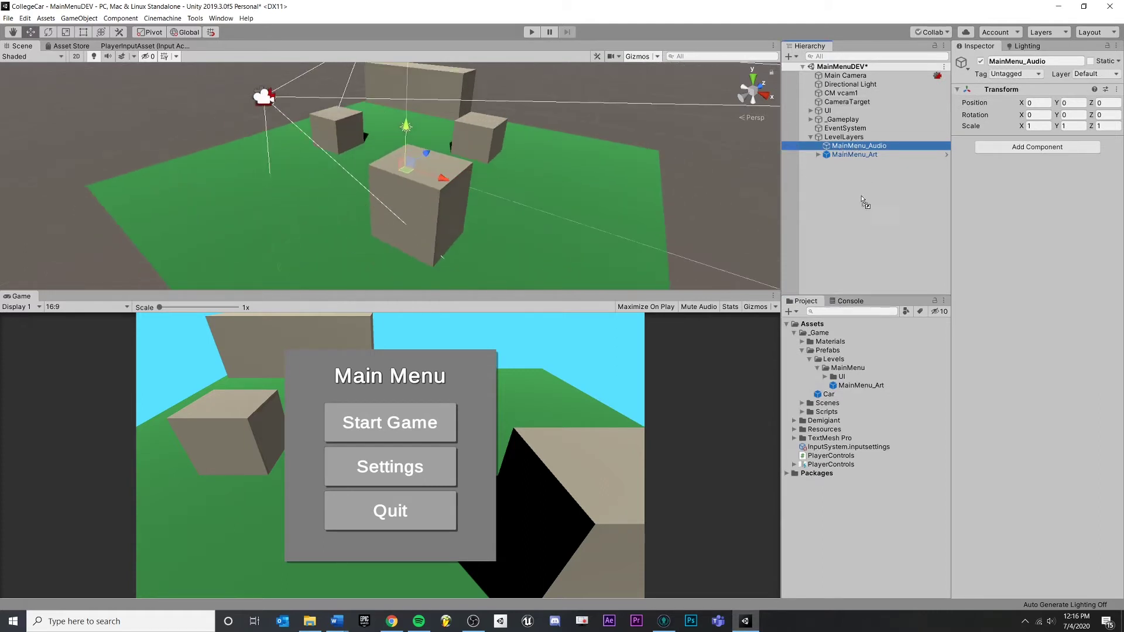
left_click_drag(862, 215, 853, 373)
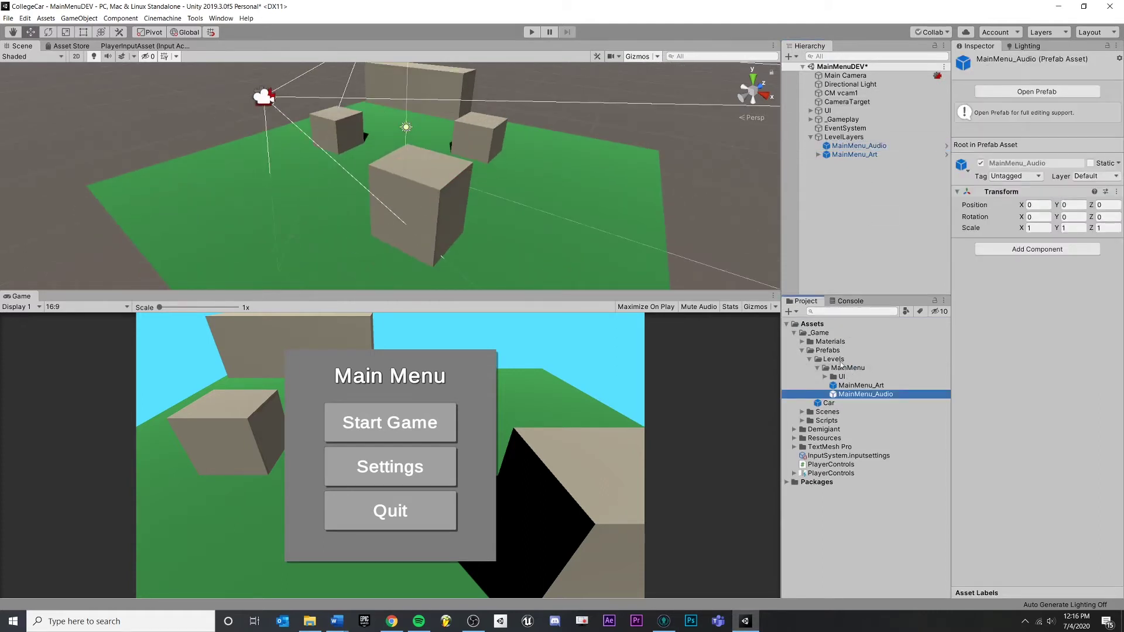
left_click_drag(860, 385, 877, 151)
left_click(866, 394)
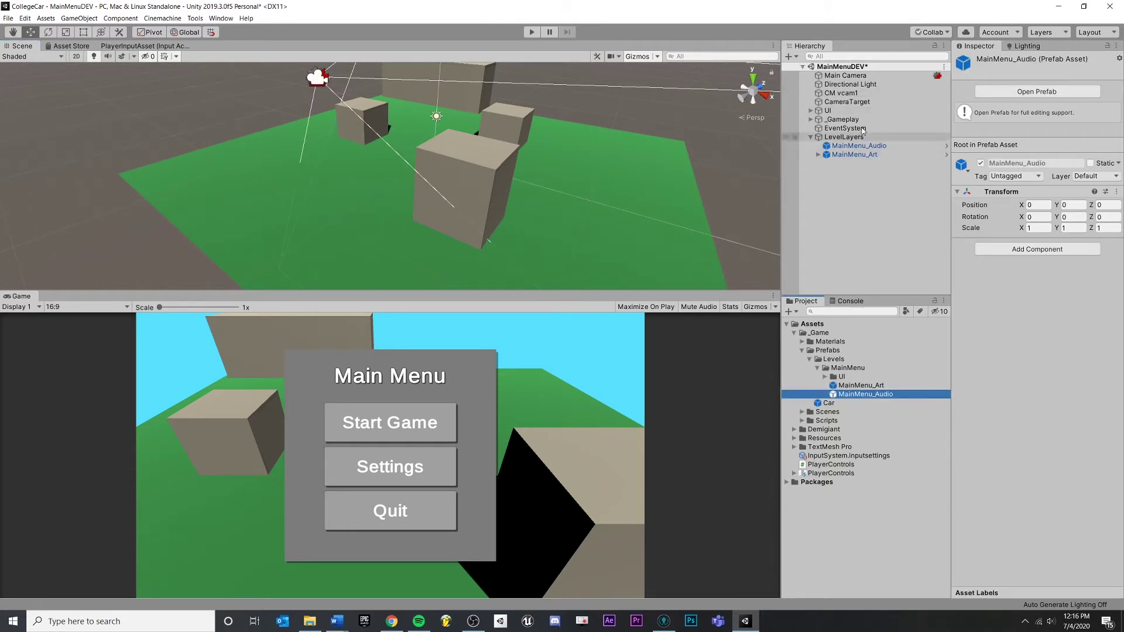
left_click_drag(676, 187, 787, 237, "alt")
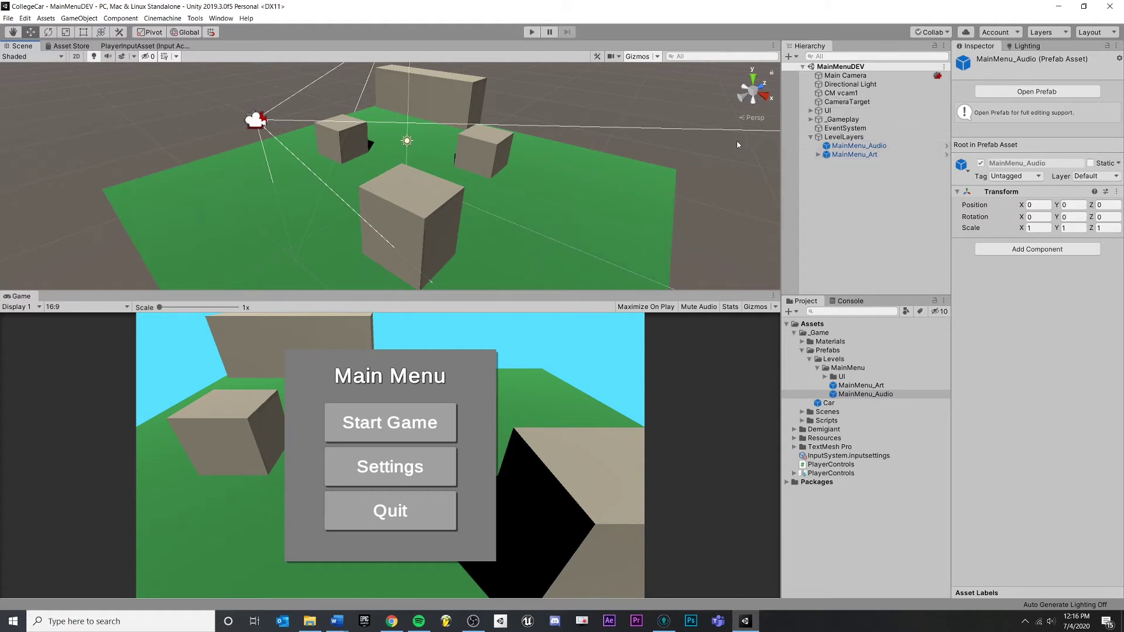
middle_click_drag(656, 156, 620, 159)
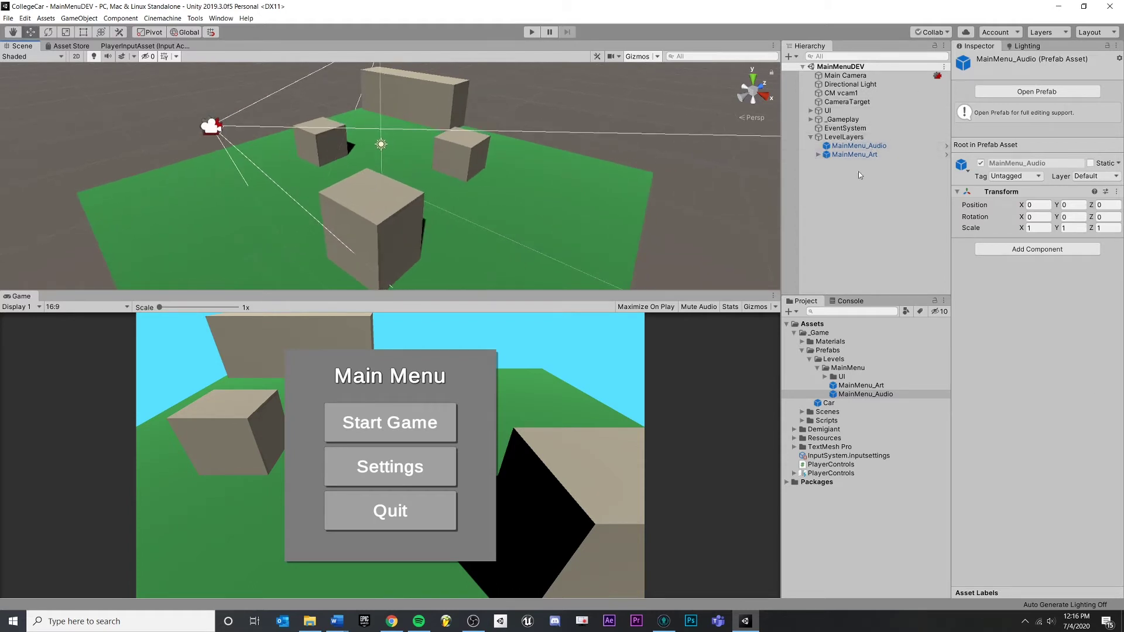
Step: Examine the LevelLayers hierarchy, including the audio and art prefab instances and the nested MainMenu_Environment
left_click(811, 137)
left_click(811, 137)
left_click(811, 138)
left_click(811, 137)
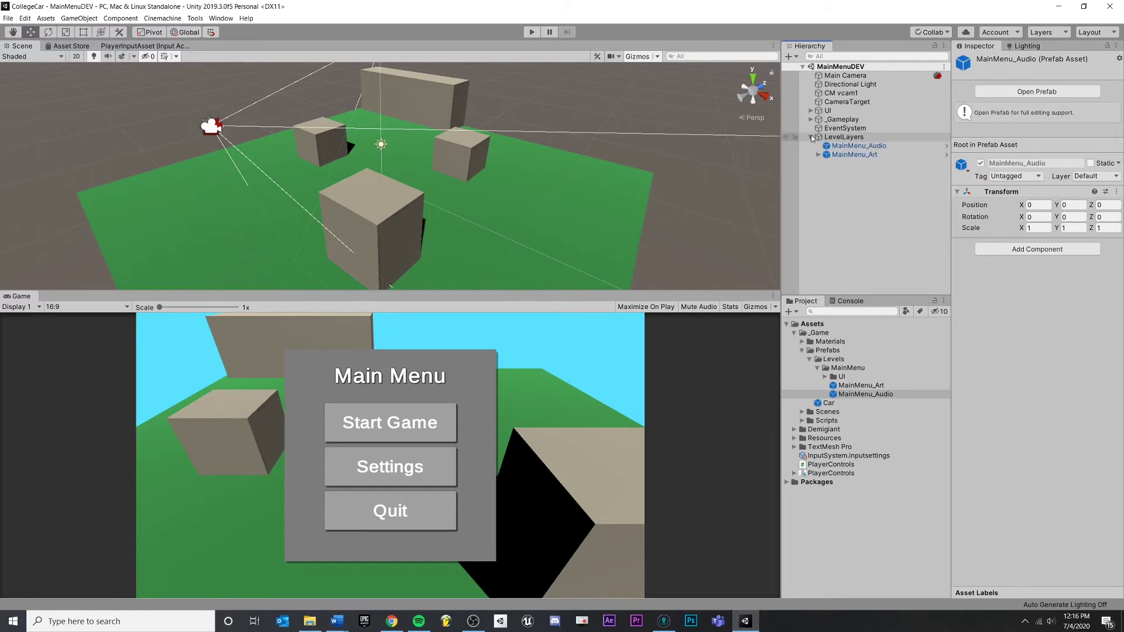
left_click(851, 146)
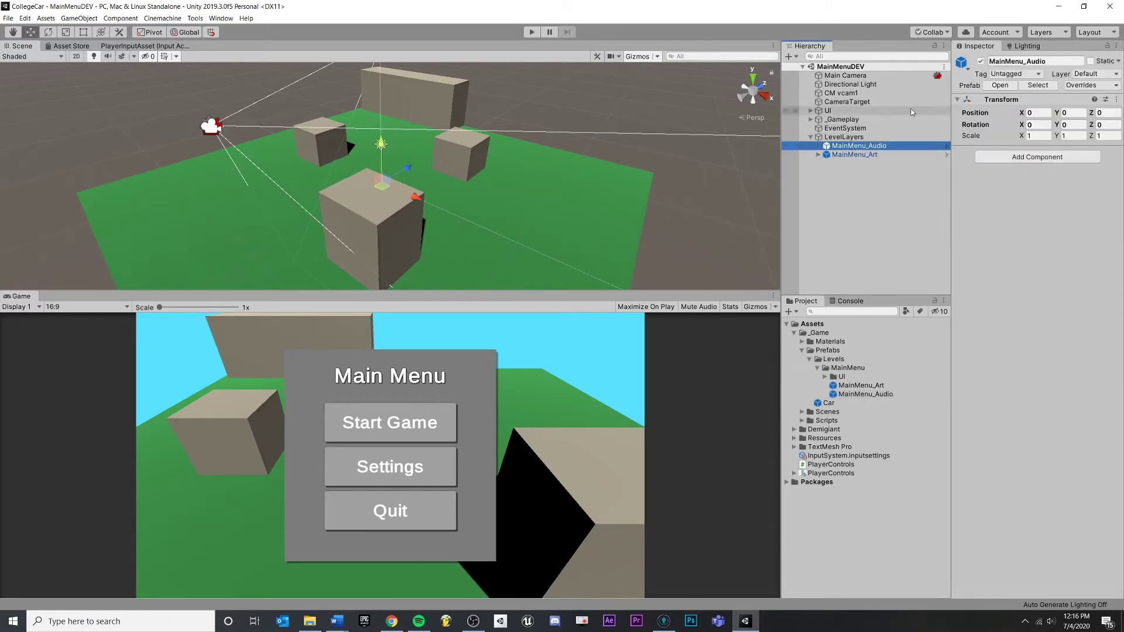
left_click(880, 154)
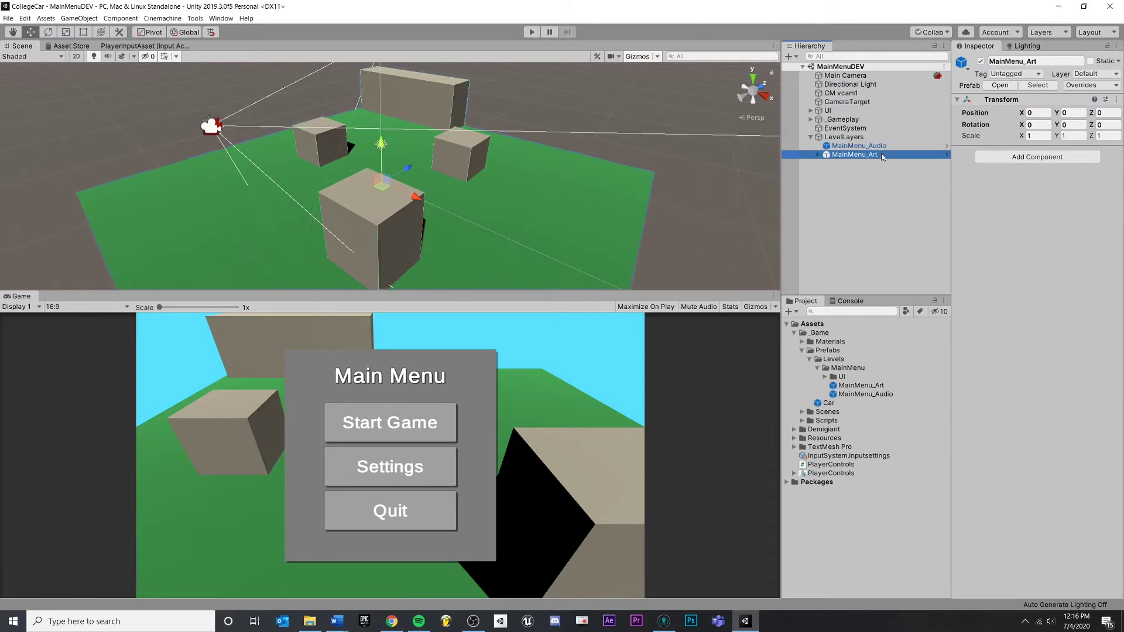
left_click(818, 154)
left_click(826, 164)
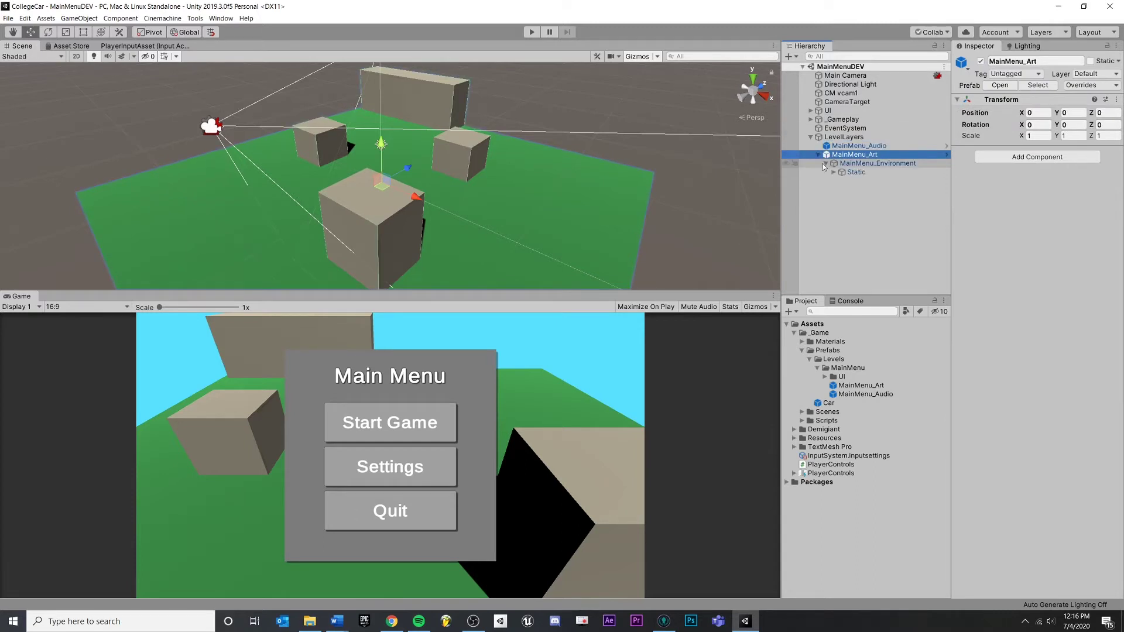
left_click(856, 163)
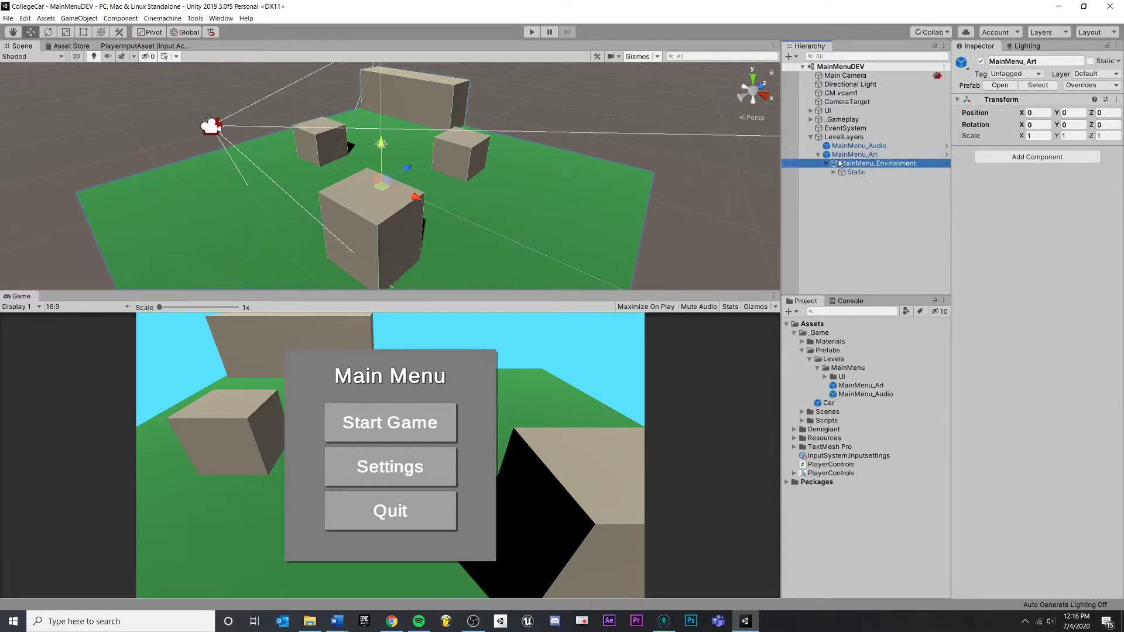
left_click(850, 208)
left_click(865, 394)
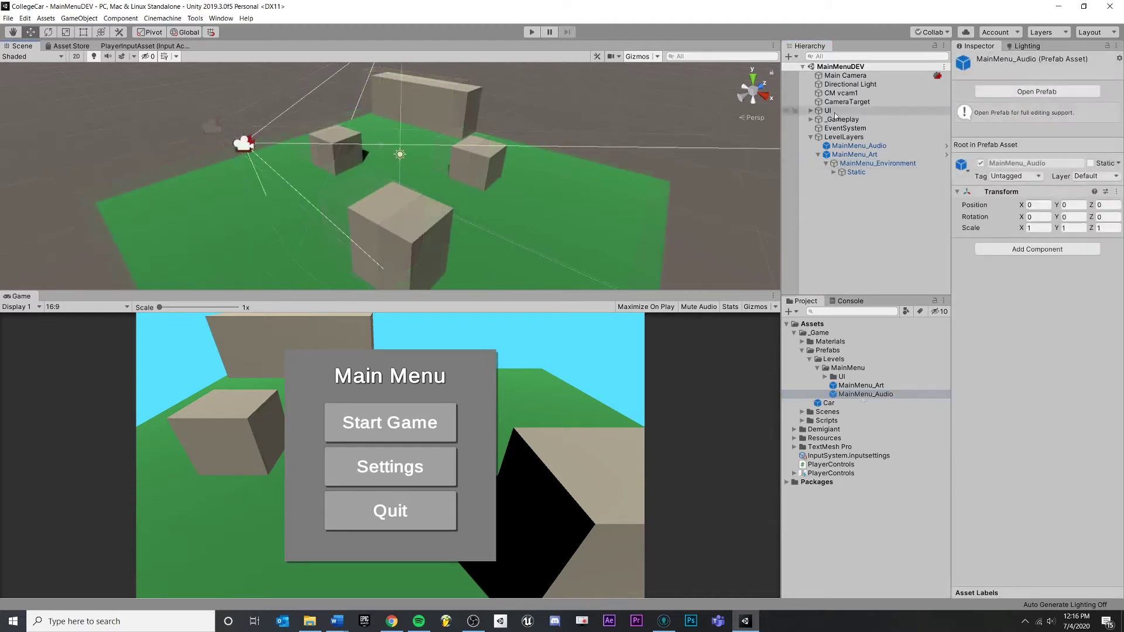
Step: Switch to GitKraken, show the uncommitted CollegeCar changes by file path and stage all of them
left_click(1059, 7)
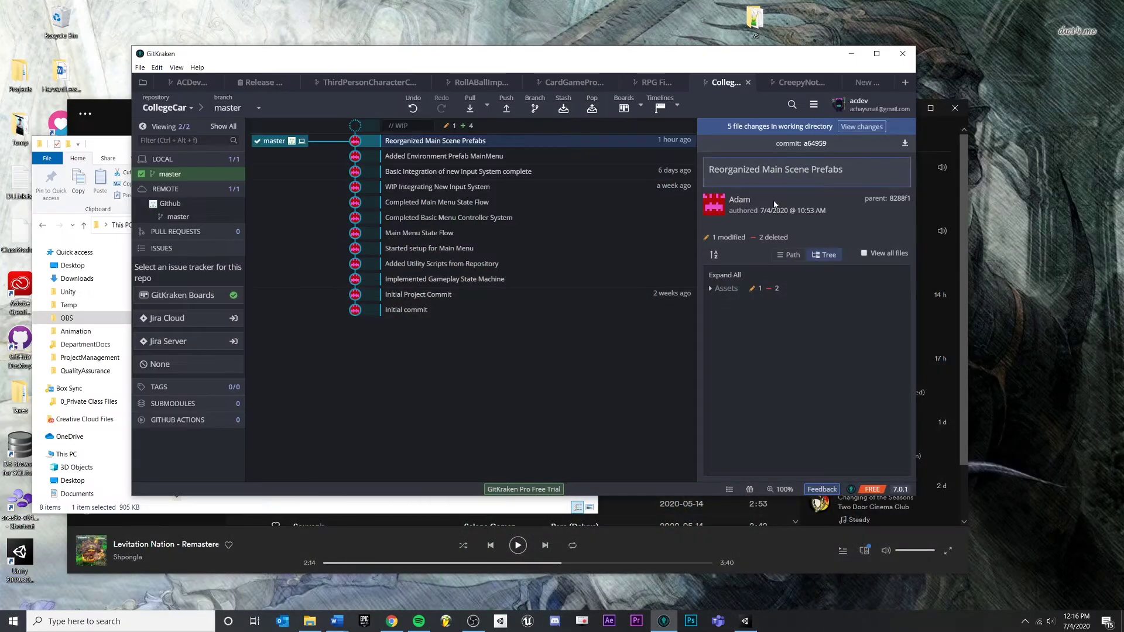
left_click(487, 126)
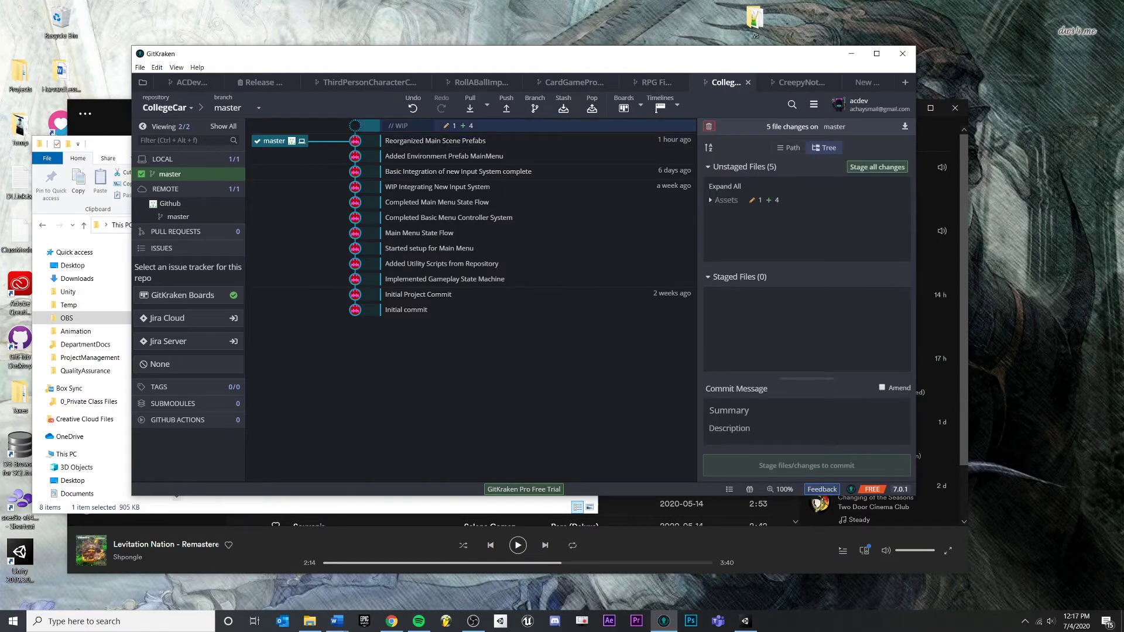
left_click(789, 147)
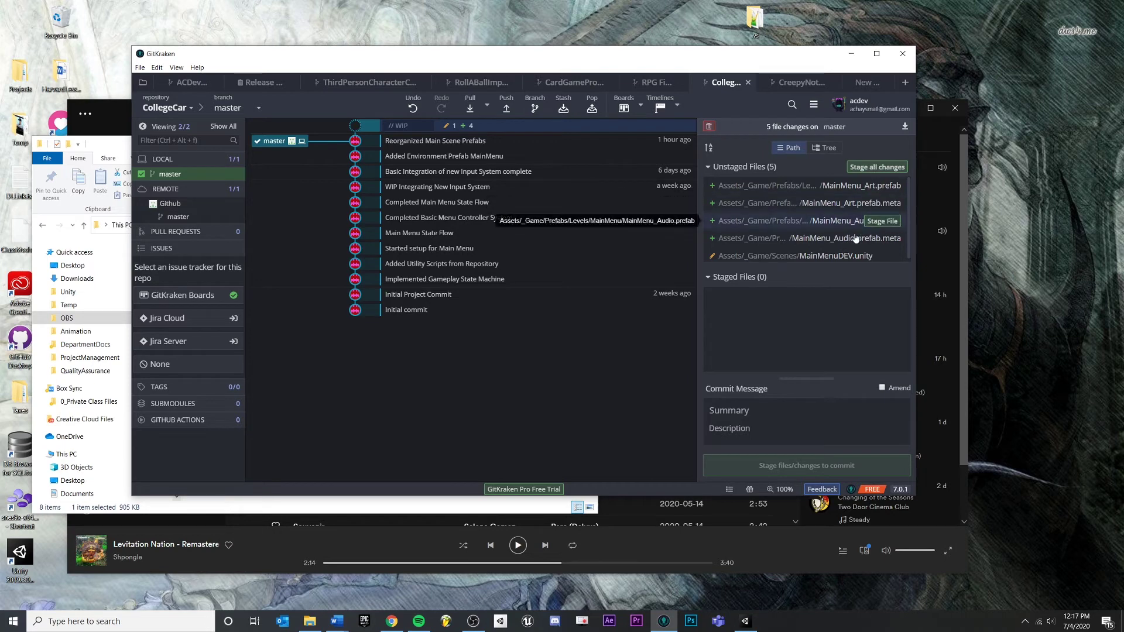
scroll(807, 259, "down", 1)
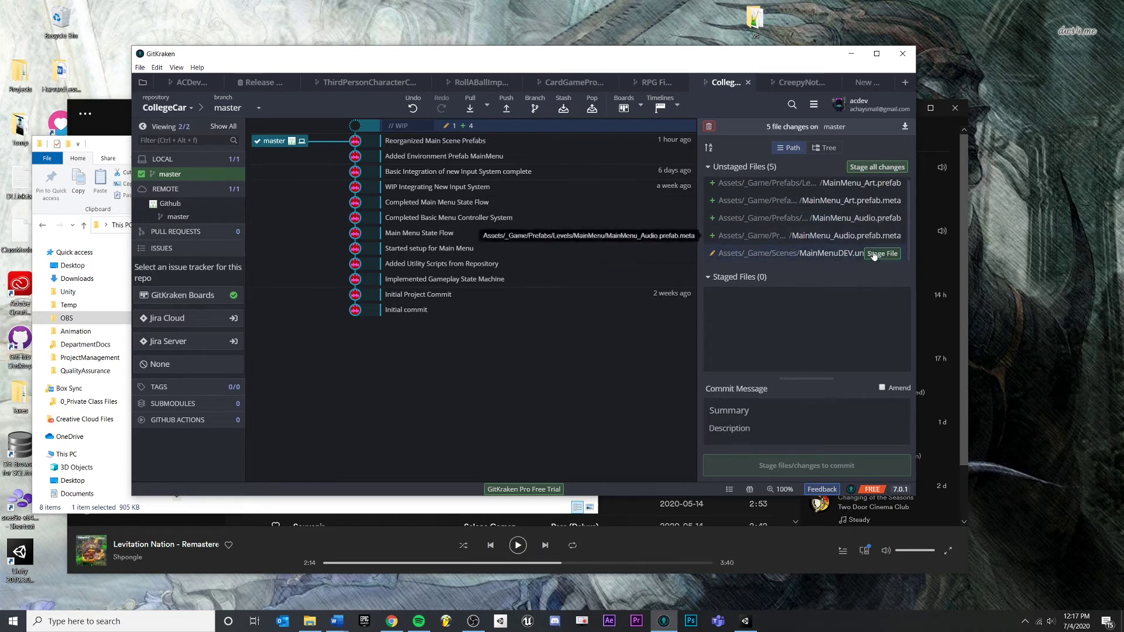
left_click(882, 168)
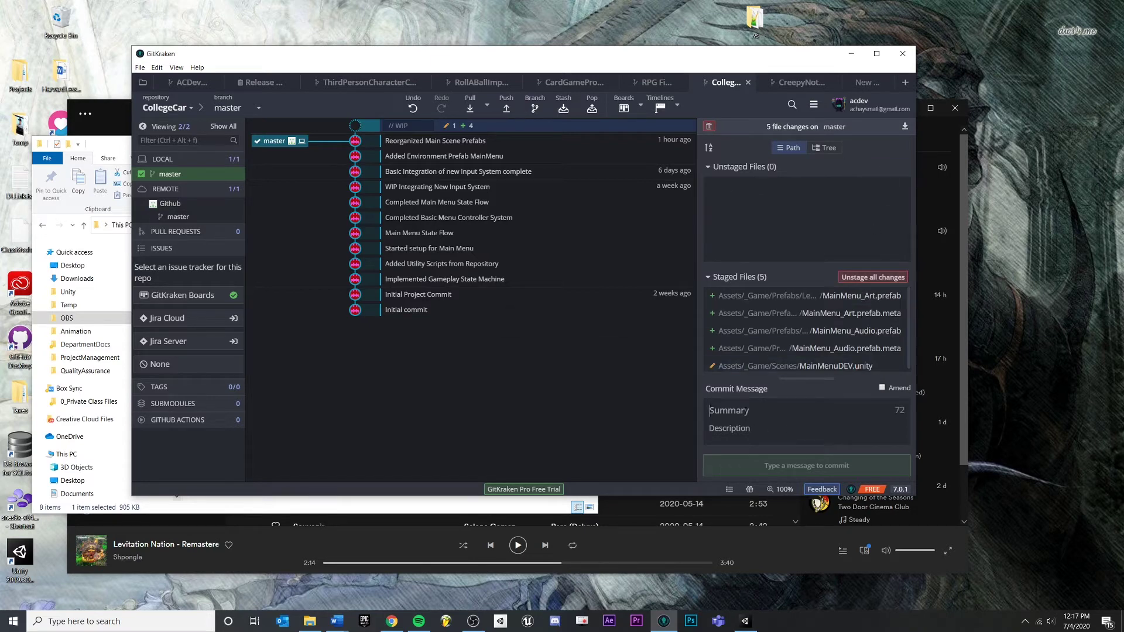
Step: Commit the staged files with the summary "Setup Level Prefabs"
type("S")
key("BackSpace")
type("Setup ")
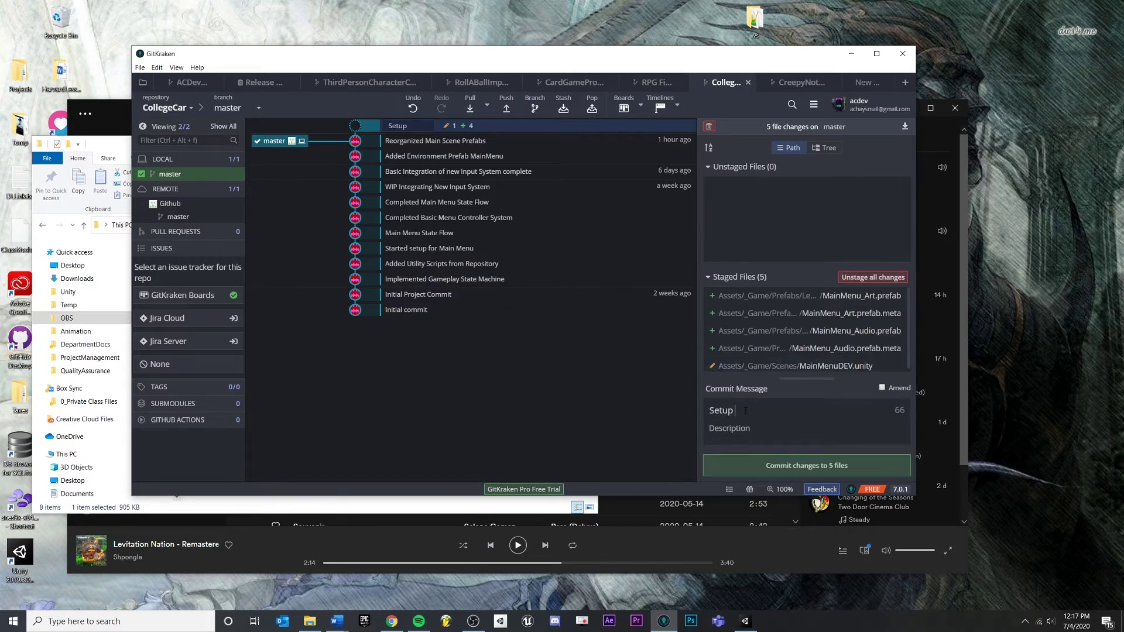
type("Level Prefabs")
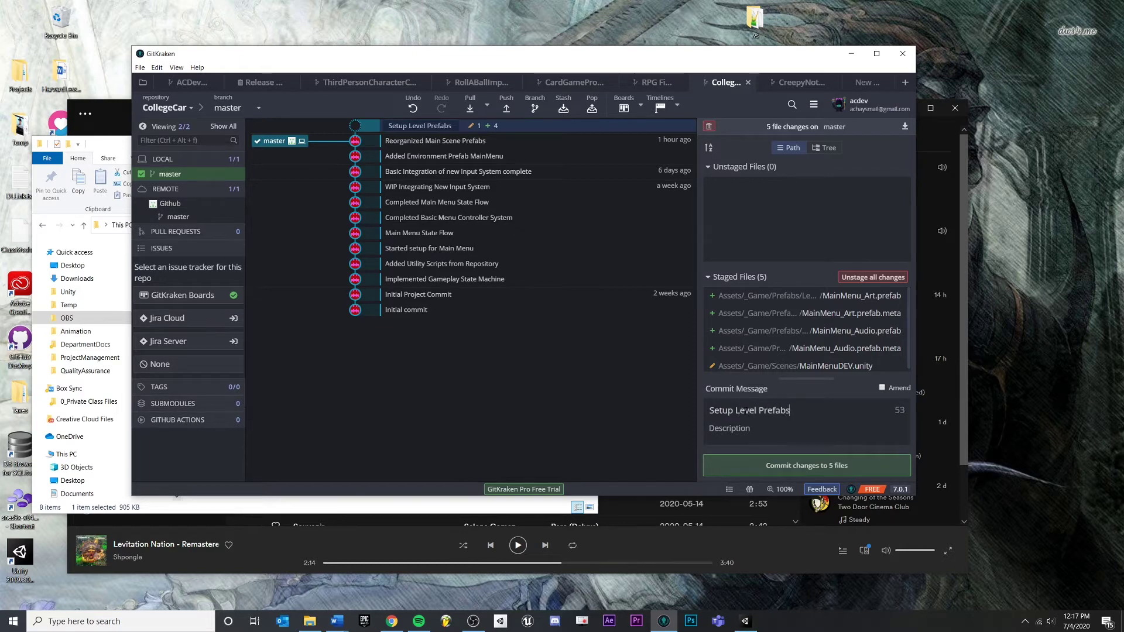
left_click(814, 467)
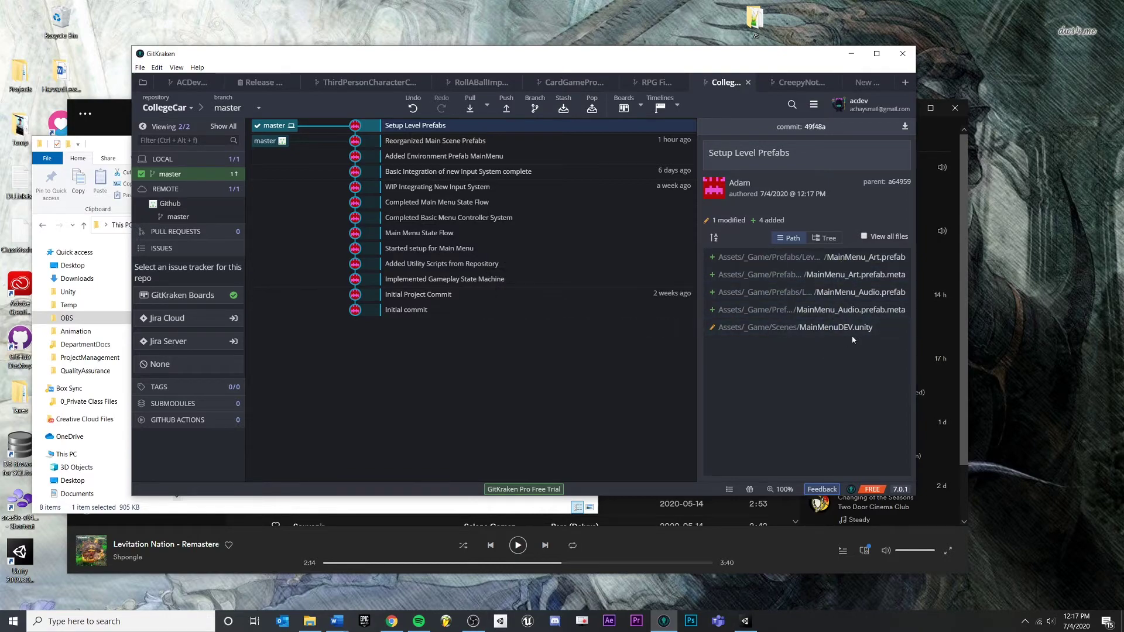
Step: Push the master branch to GitHub in GitKraken and return to the Unity editor
left_click(745, 621)
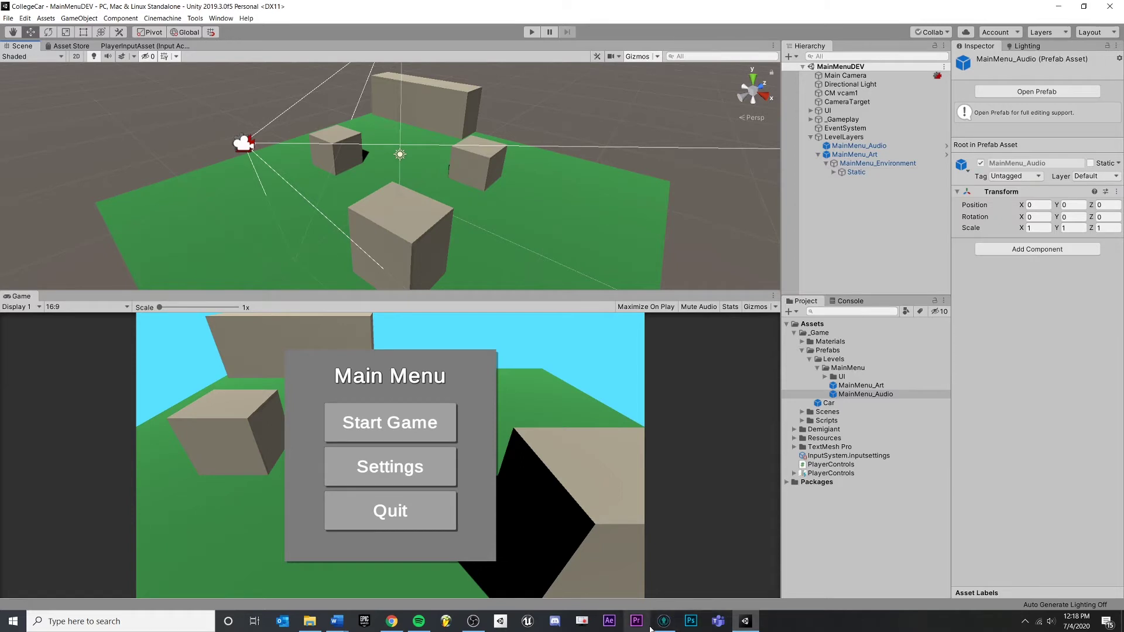
left_click(663, 621)
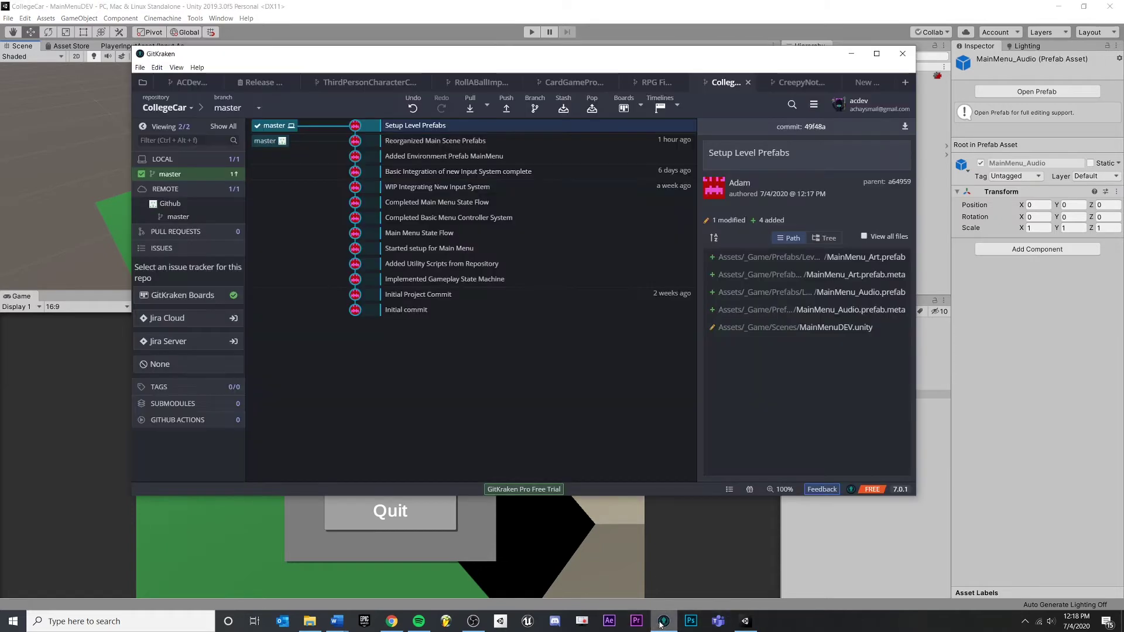
left_click(505, 110)
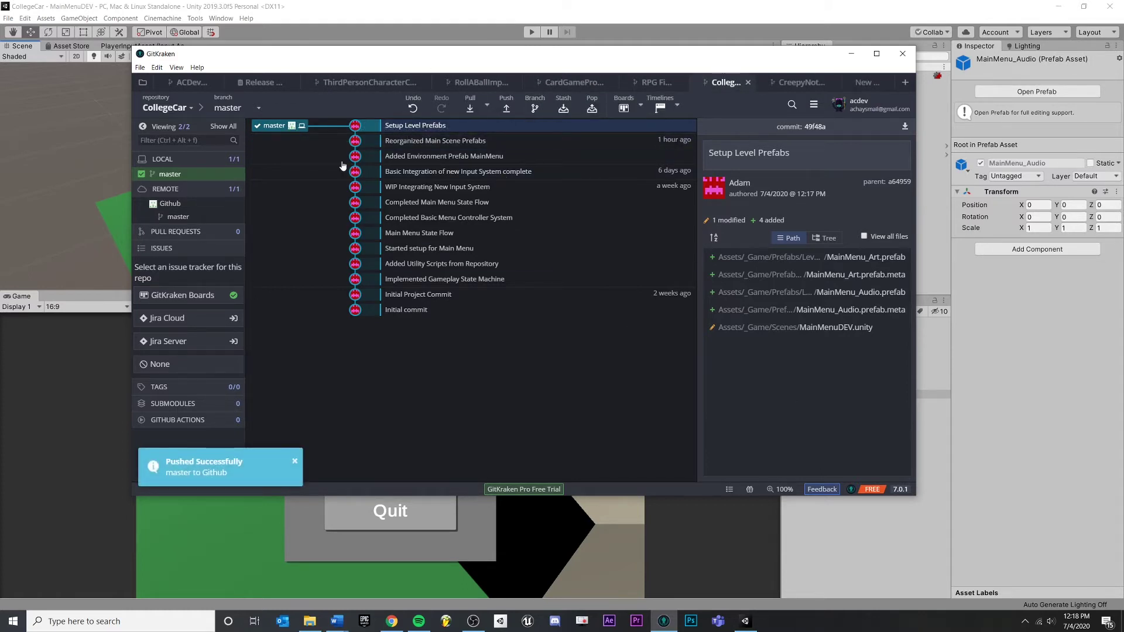
left_click(544, 5)
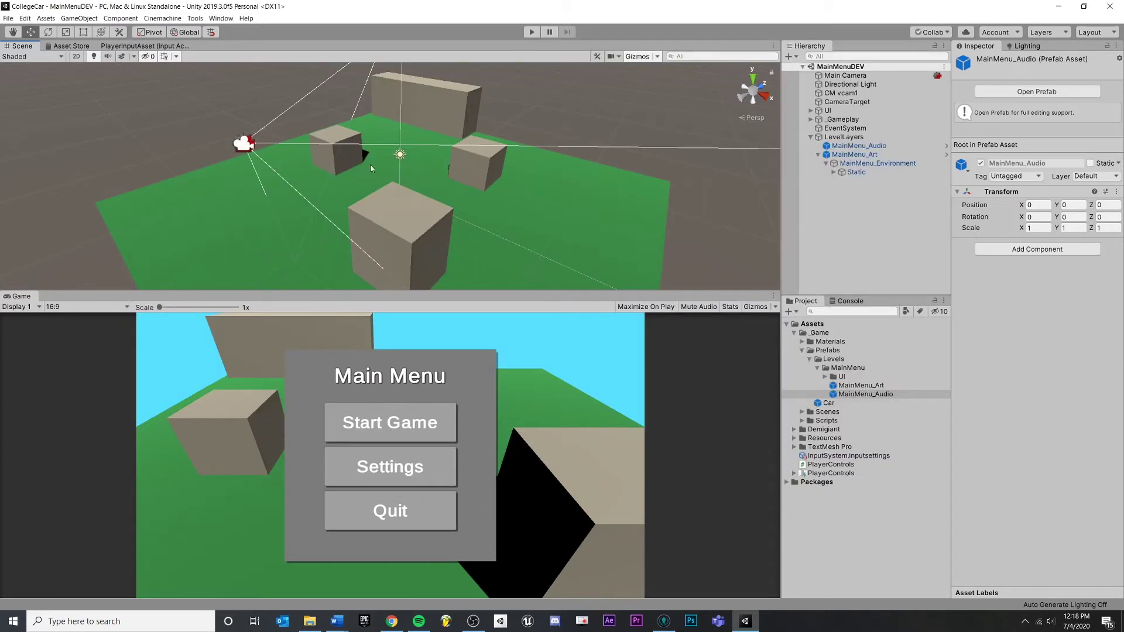
Step: Add an Audio Source under MainMenu_Audio and place it beside the front cube at about X 1.87, Y 0.57, Z -4.8
left_click_drag(519, 146, 451, 158, "alt")
left_click(862, 146)
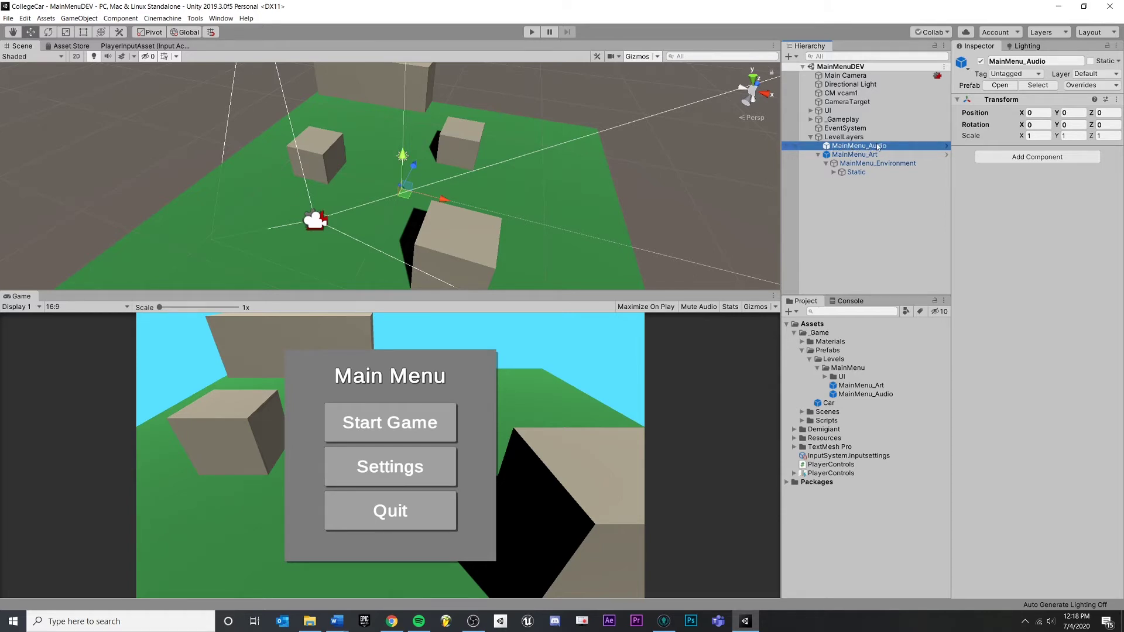
right_click(859, 147)
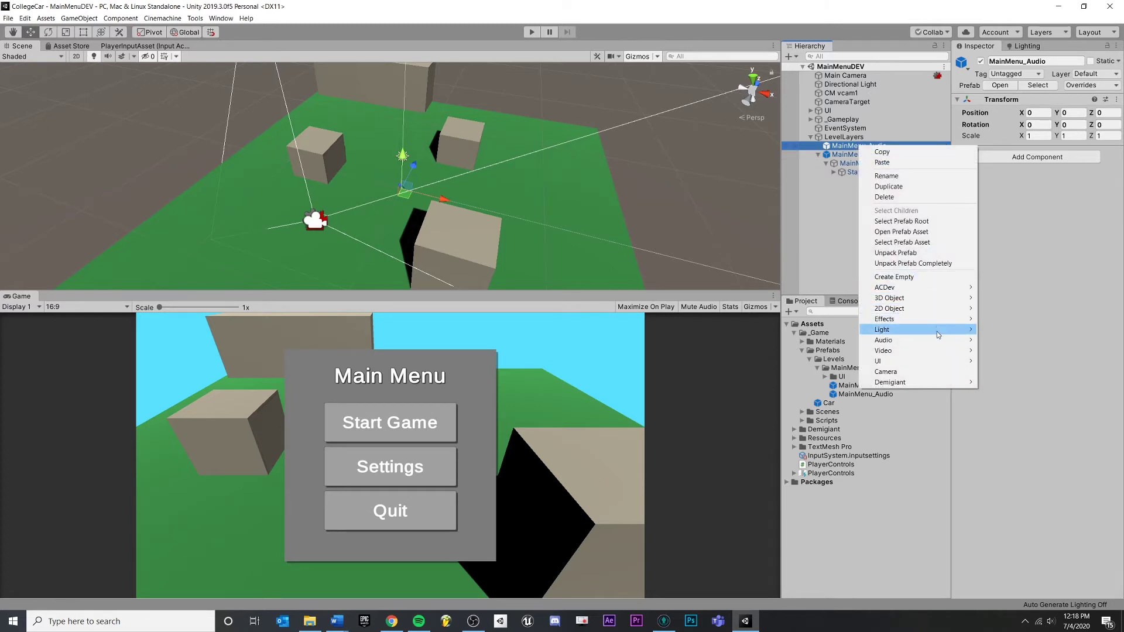
mouse_move(936, 345)
left_click(1015, 346)
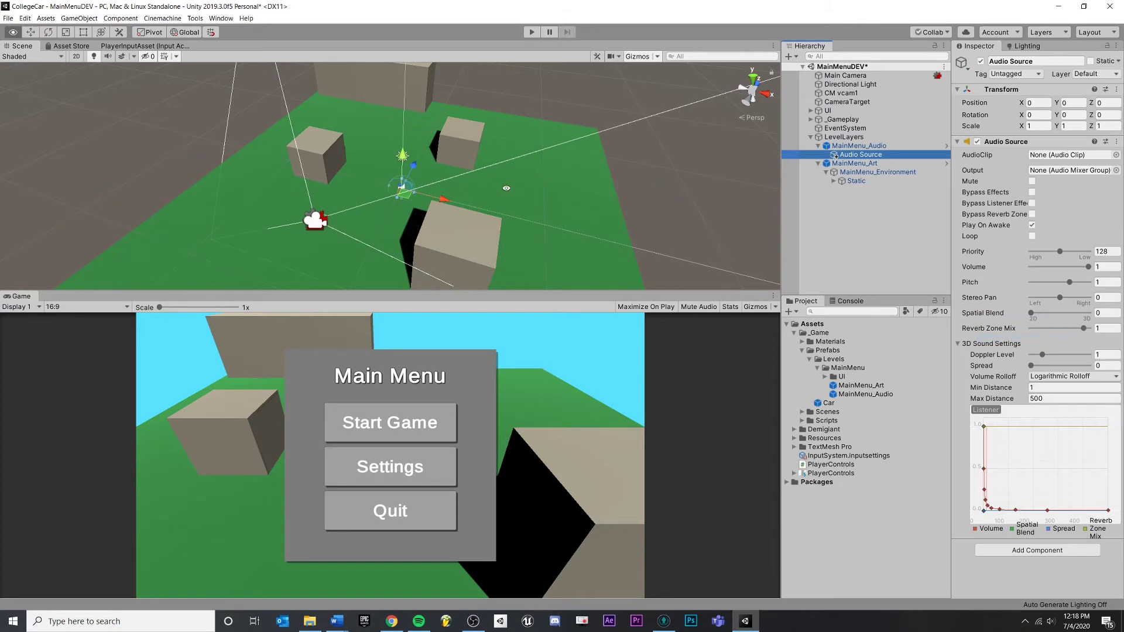
left_click_drag(527, 200, 390, 97, "alt")
left_click_drag(427, 129, 446, 219)
Step: Duplicate the audio source twice, placing one copy near the side cube and the other by the back wall
key("ctrl+d")
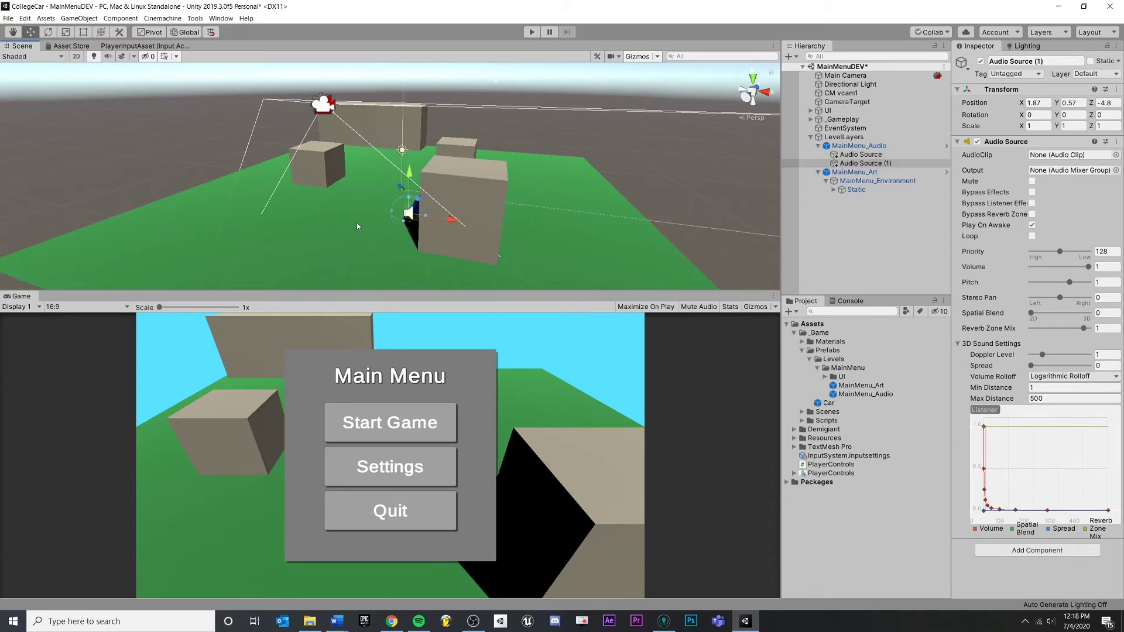
left_click(424, 212)
left_click(424, 211)
left_click_drag(453, 221, 318, 226)
left_click_drag(410, 134, 548, 153, "alt")
key("ctrl+d")
Step: Select the MainMenu_Audio prefab instance and examine its audio sources in the hierarchy and scene
left_click(866, 216)
left_click(859, 163)
left_click(858, 163)
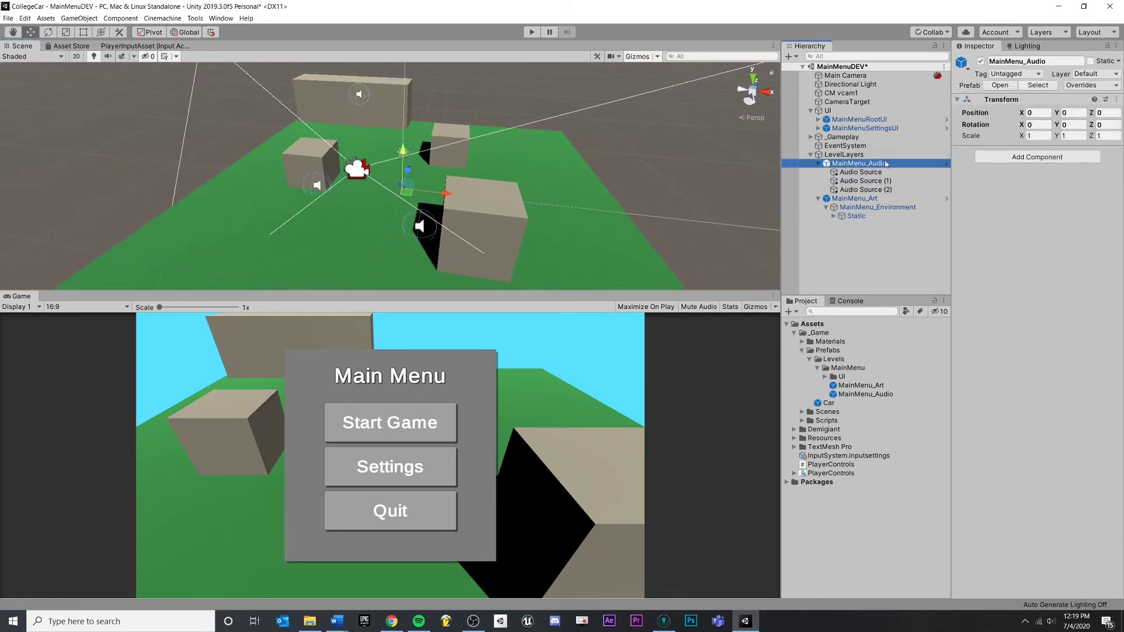
scroll(475, 174, "down", 5)
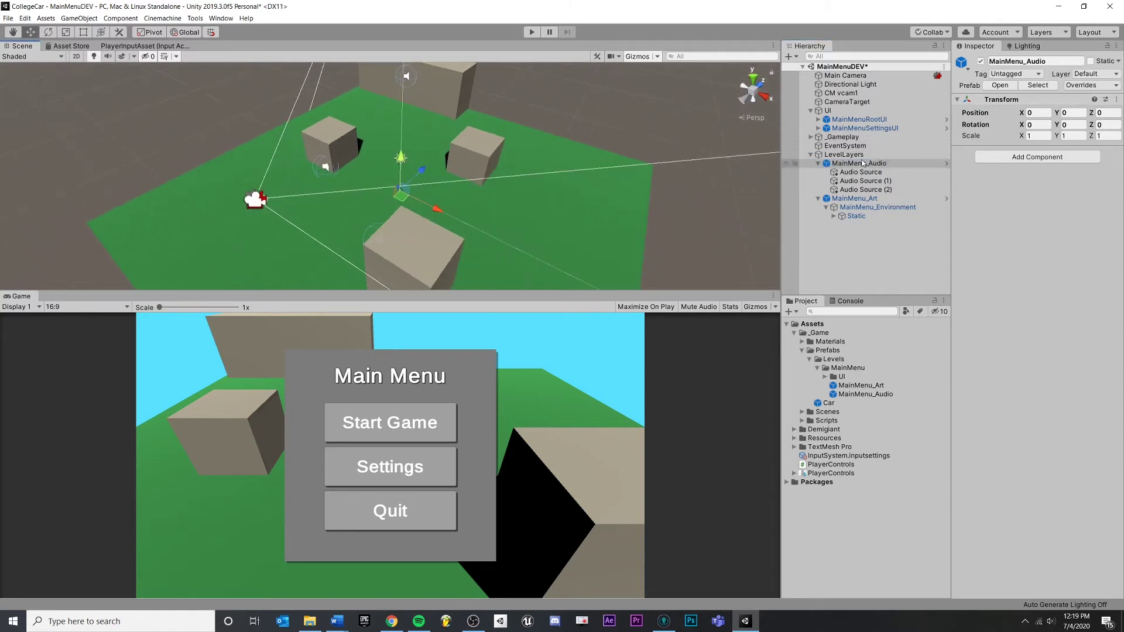
Step: Apply all overrides on the MainMenu_Audio instance to its prefab and check that no overrides remain
left_click(862, 164)
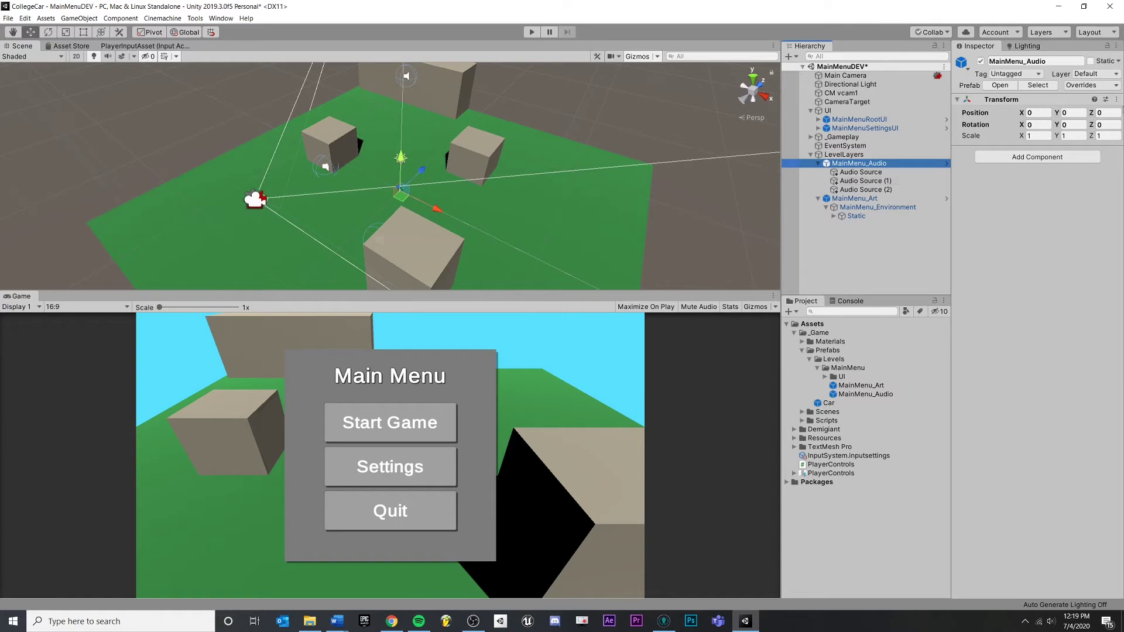
left_click(1105, 86)
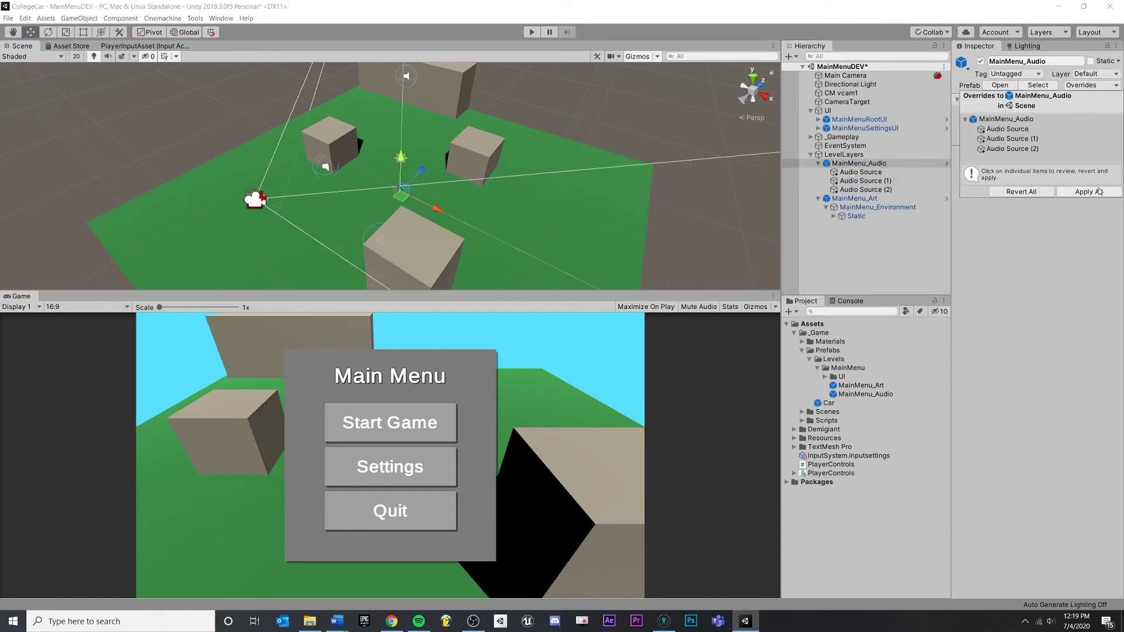
left_click(1098, 191)
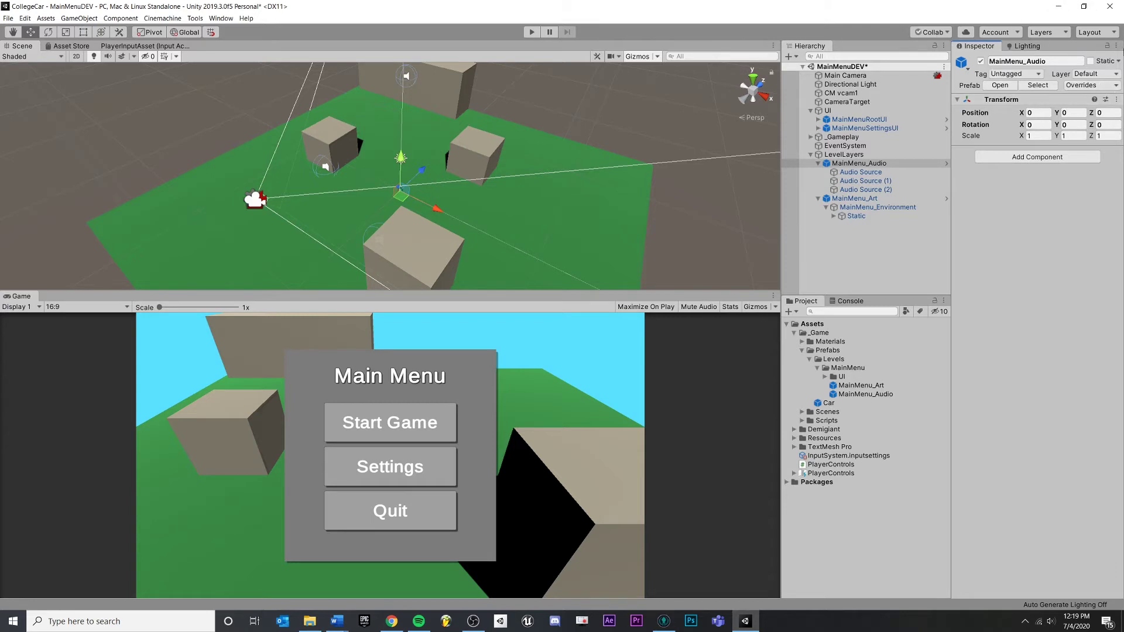
left_click(1083, 85)
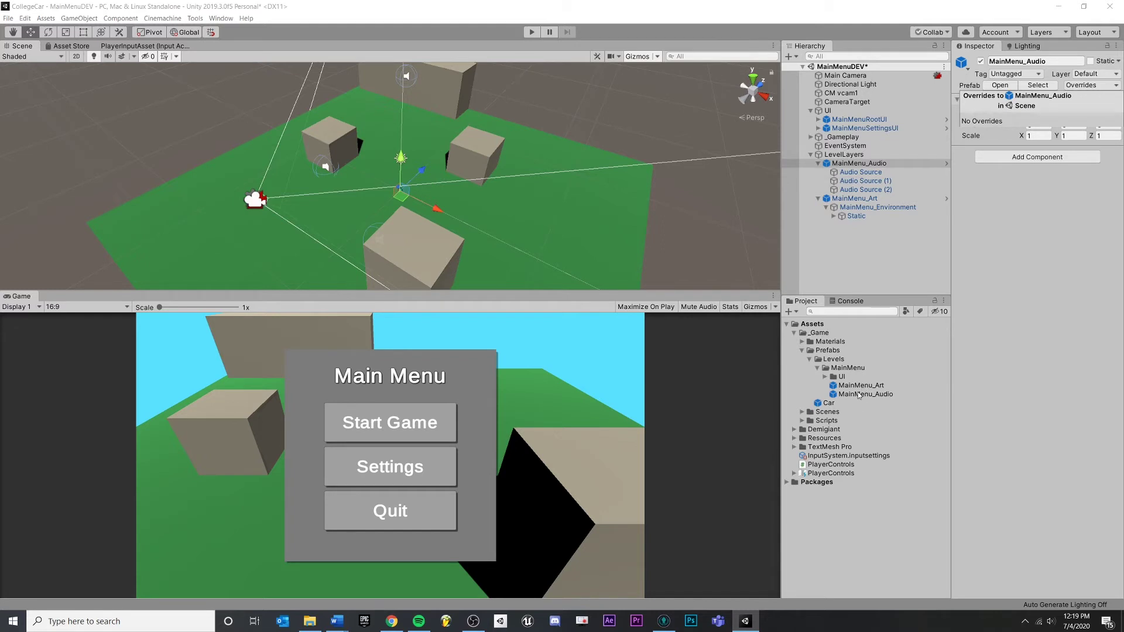
left_click_drag(524, 138, 537, 100, "alt")
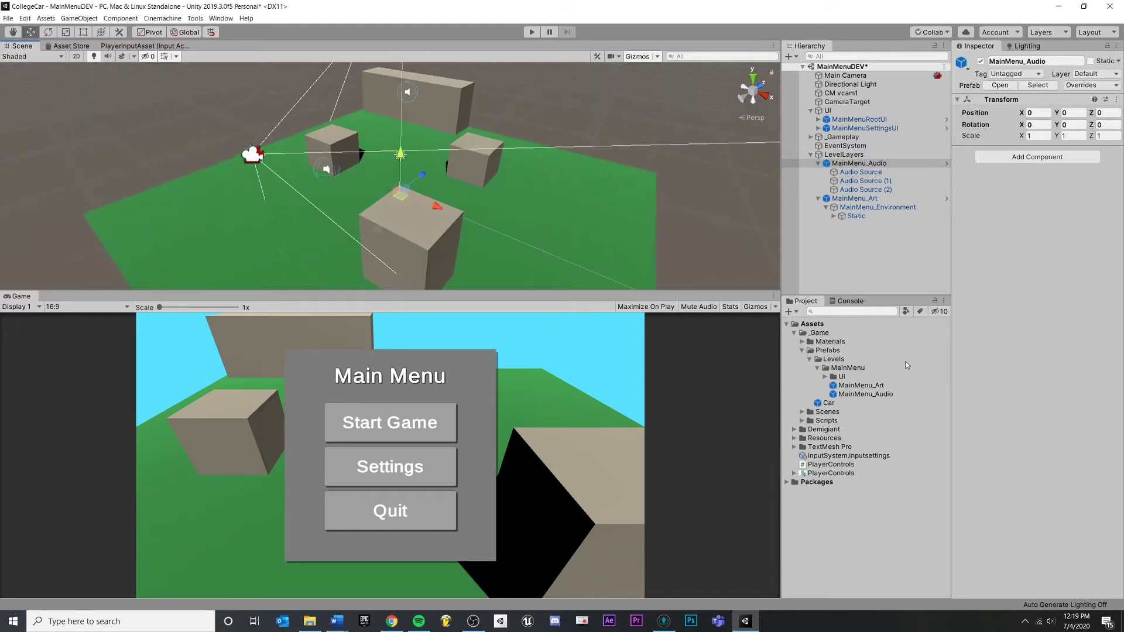
Step: Switch to GitKraken and examine the unstaged changes in MainMenu_Audio.prefab
left_click(663, 621)
left_click(475, 130)
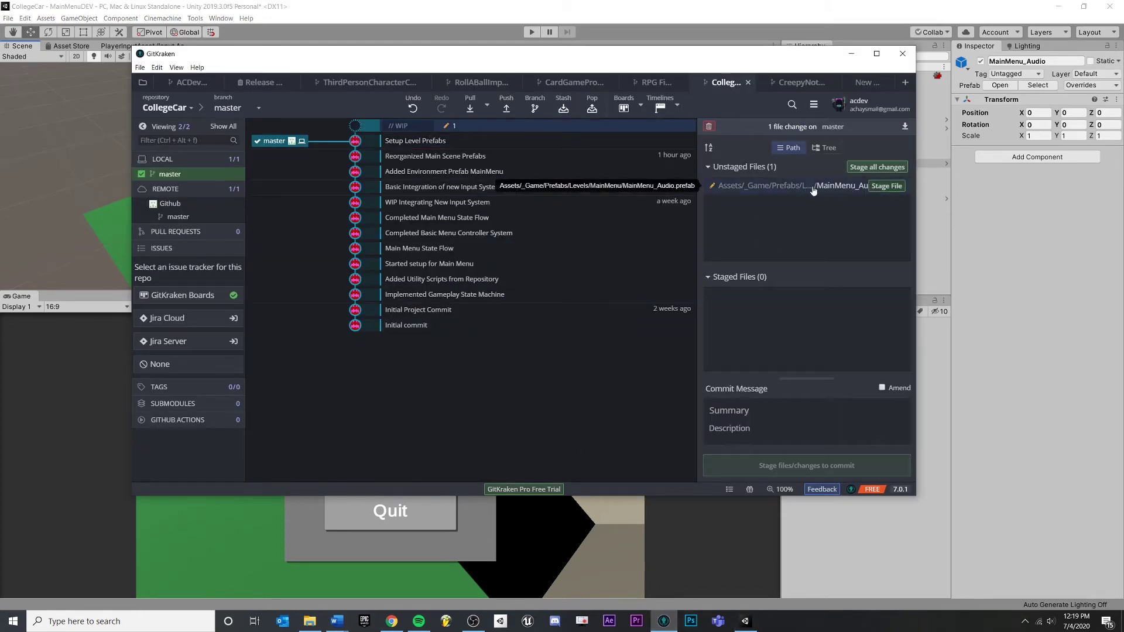
left_click(838, 189)
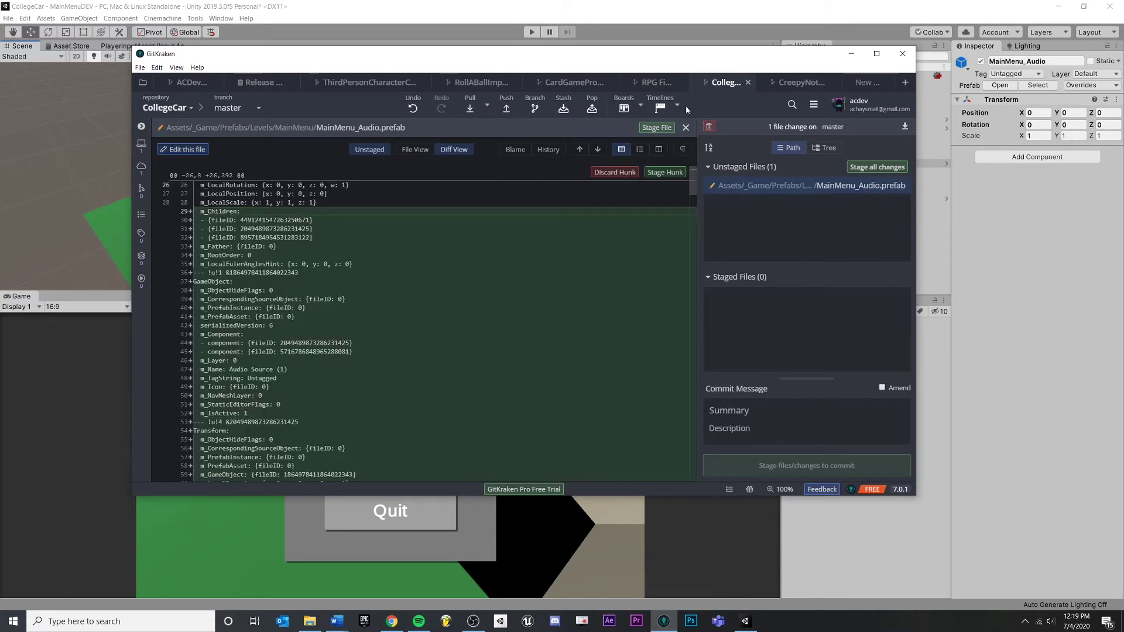
left_click(686, 128)
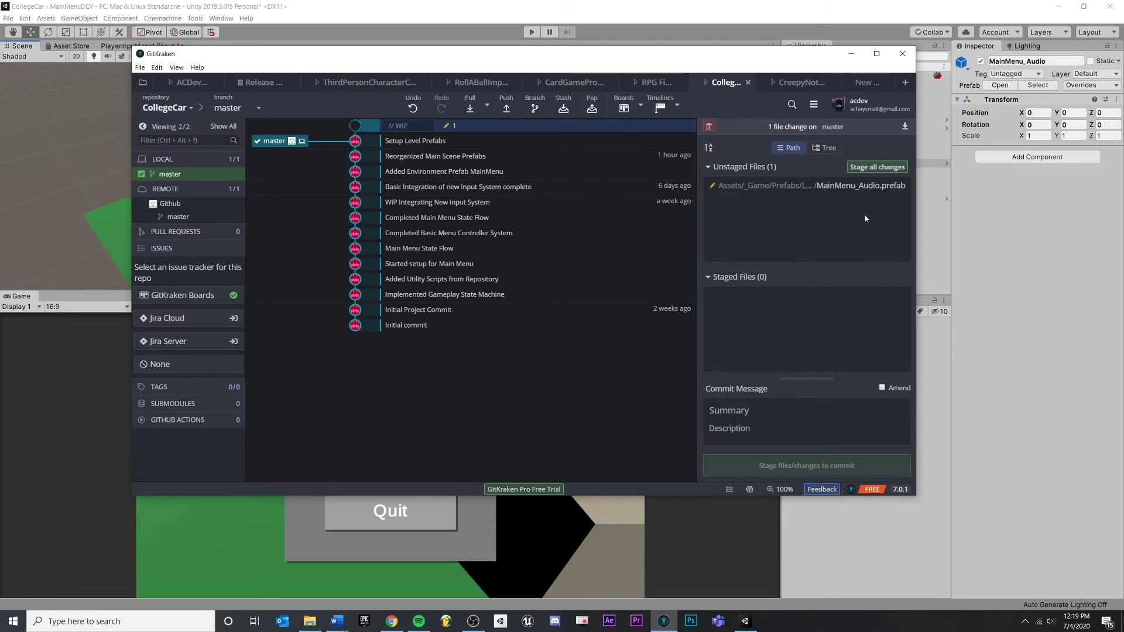
Step: Stage all changes and commit them with the summary "Sound Design Pass"
left_click(864, 170)
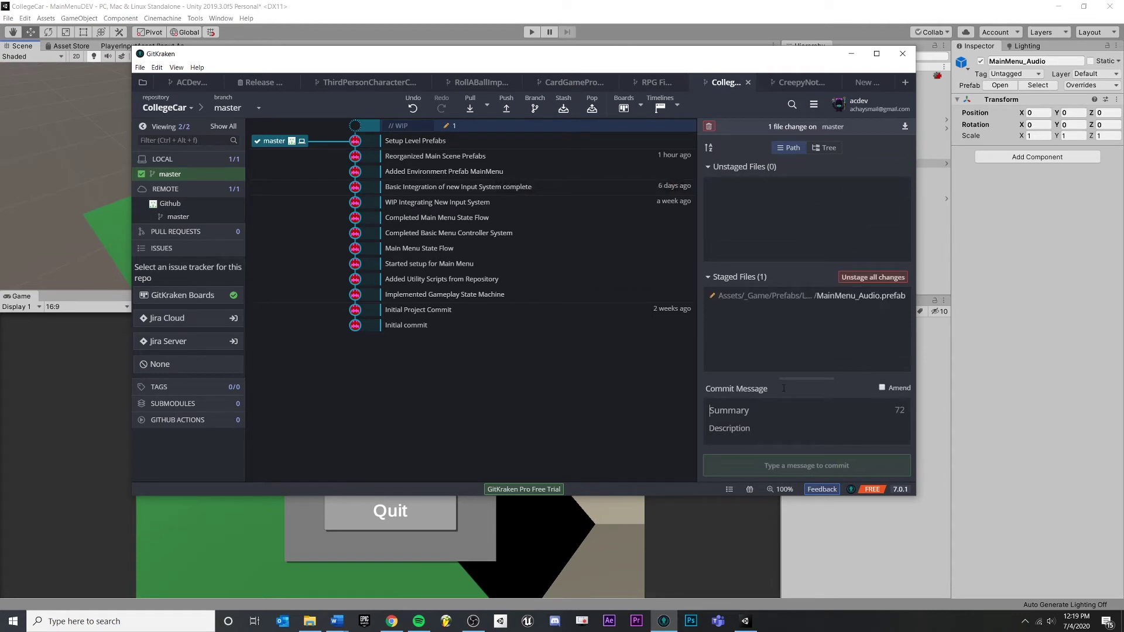
type("Sound Design Pass")
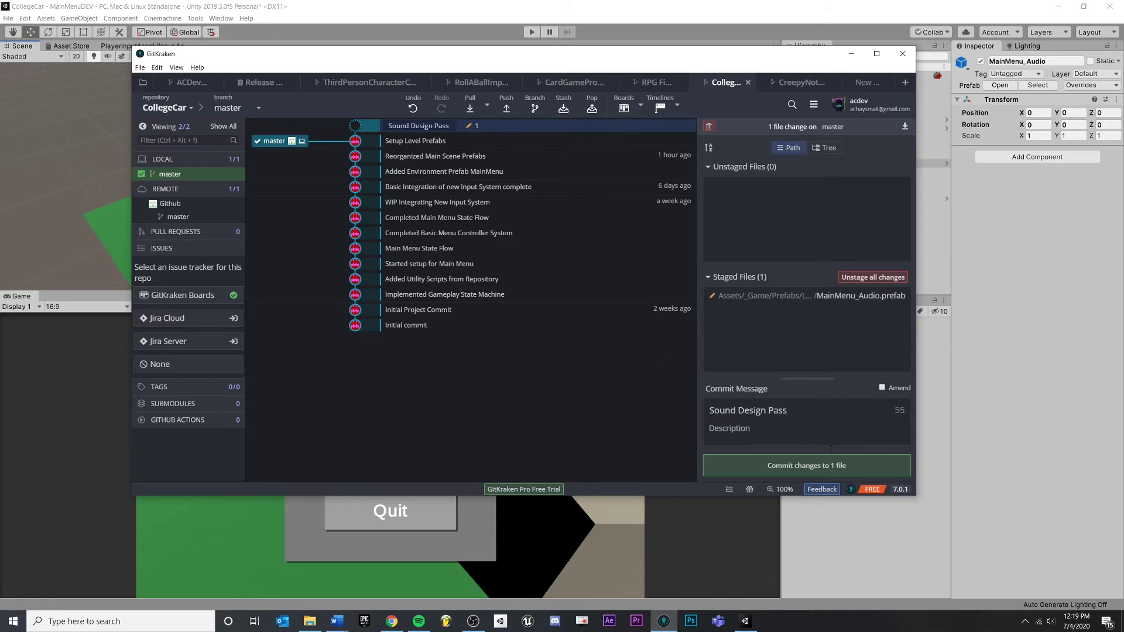
left_click(830, 465)
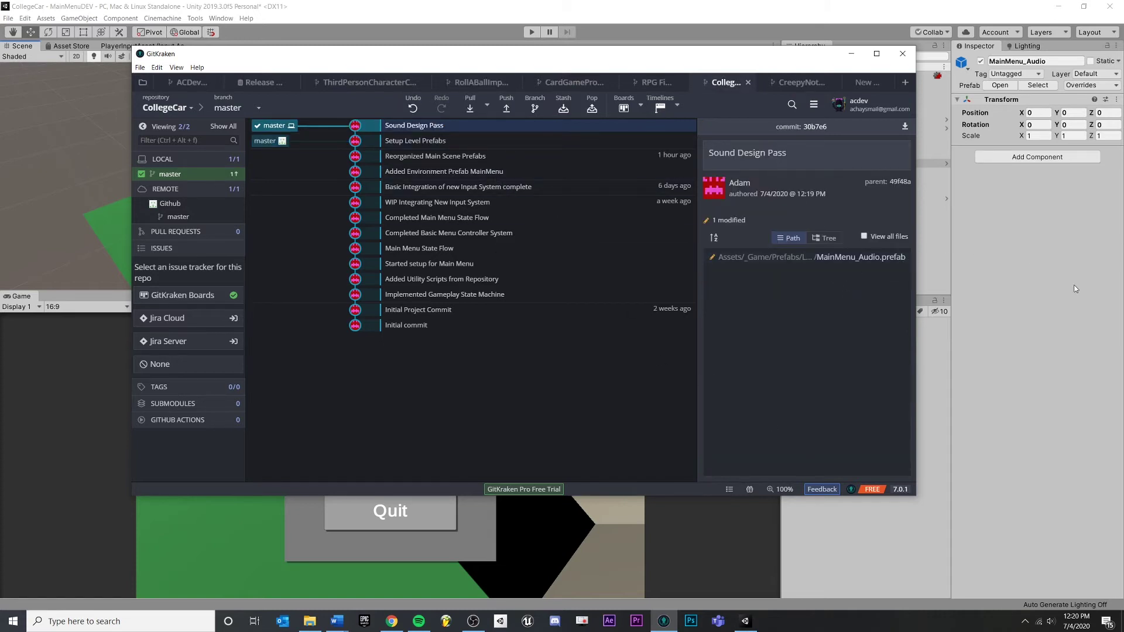
Step: Return to Unity, duplicate a building under MainMenu_Environment's Static group and move the copy to about X 12.05
key("alt+Tab")
left_click(858, 208)
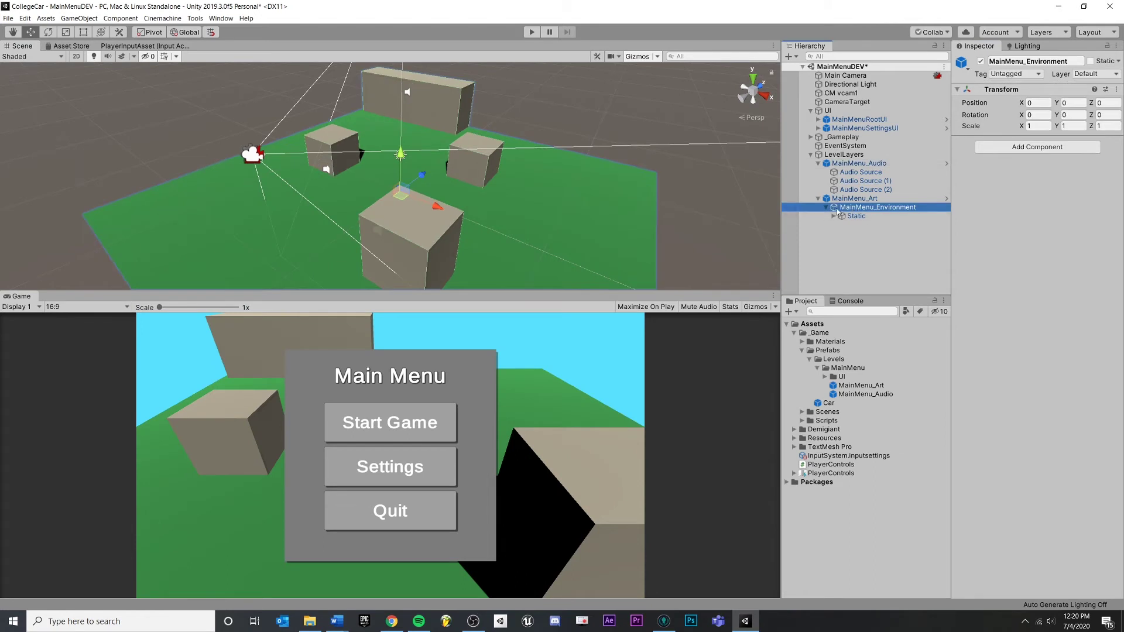
left_click(855, 216)
left_click(834, 215)
left_click(867, 233)
key("ctrl+d")
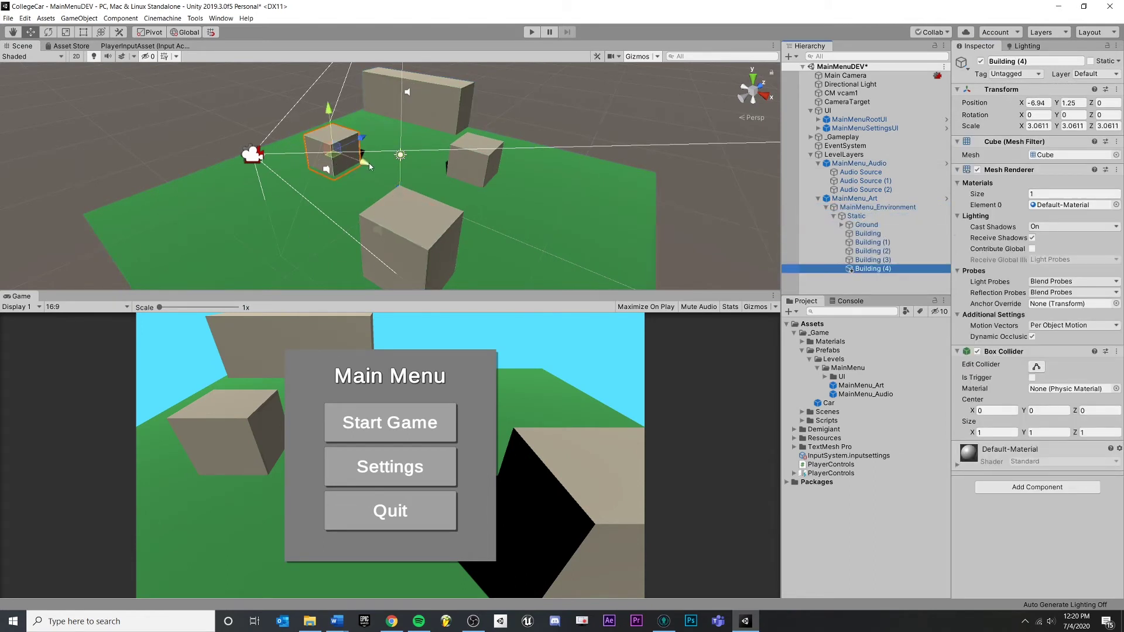
left_click_drag(369, 163, 510, 230)
left_click(535, 209)
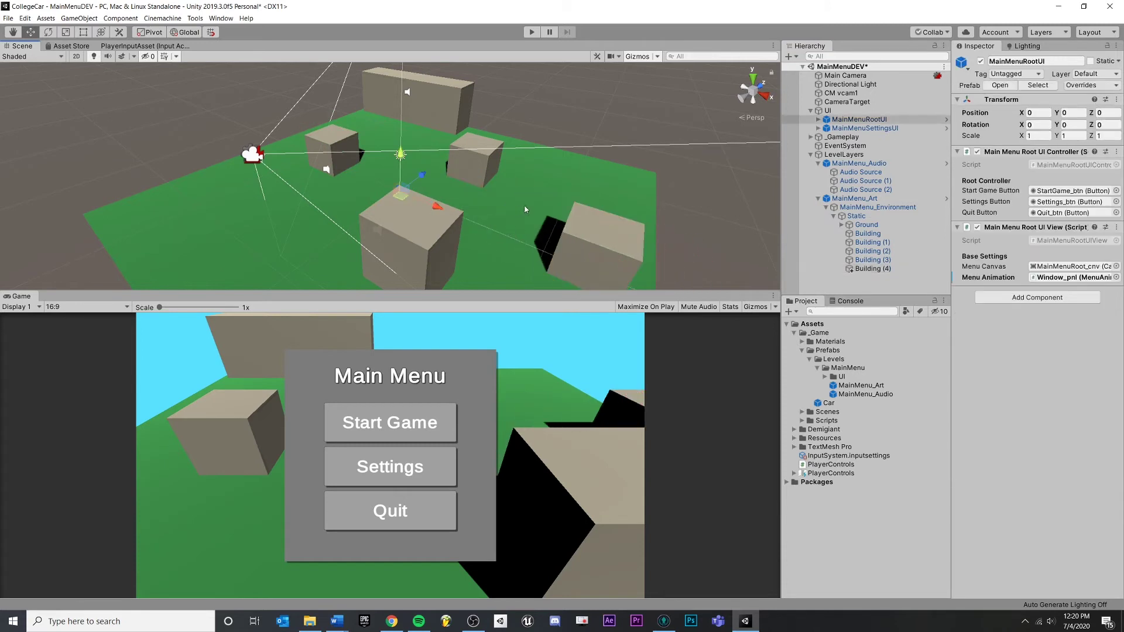
Step: Stretch the new building, Building (4), along its Z axis to a scale of about 12
left_click(601, 244)
key("r")
left_click_drag(604, 237, 551, 123, "alt")
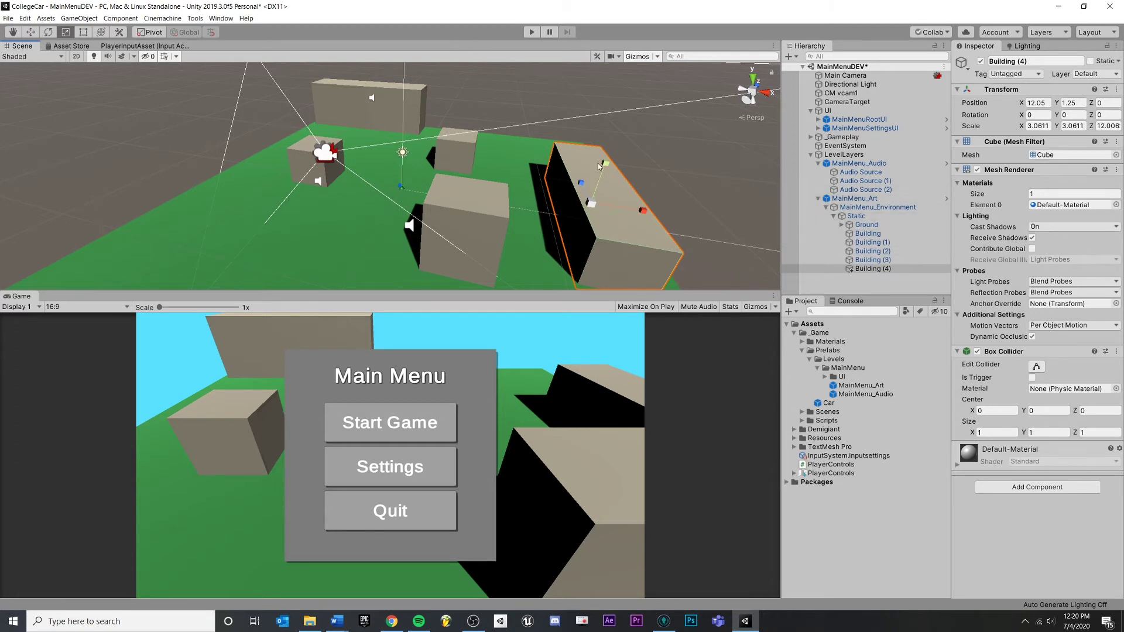
Step: Duplicate the stretched building and rotate the copy to -90 degrees around Y
left_click_drag(622, 213, 507, 141, "alt")
key("ctrl+d")
key("w")
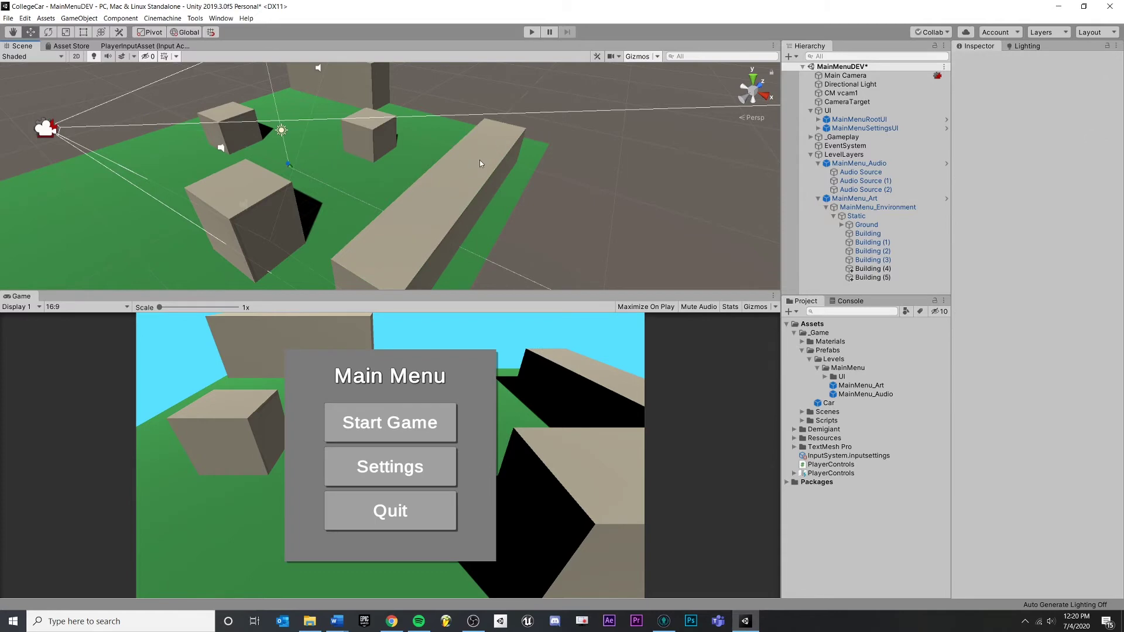
left_click(481, 162)
left_click(528, 133)
left_click(507, 141)
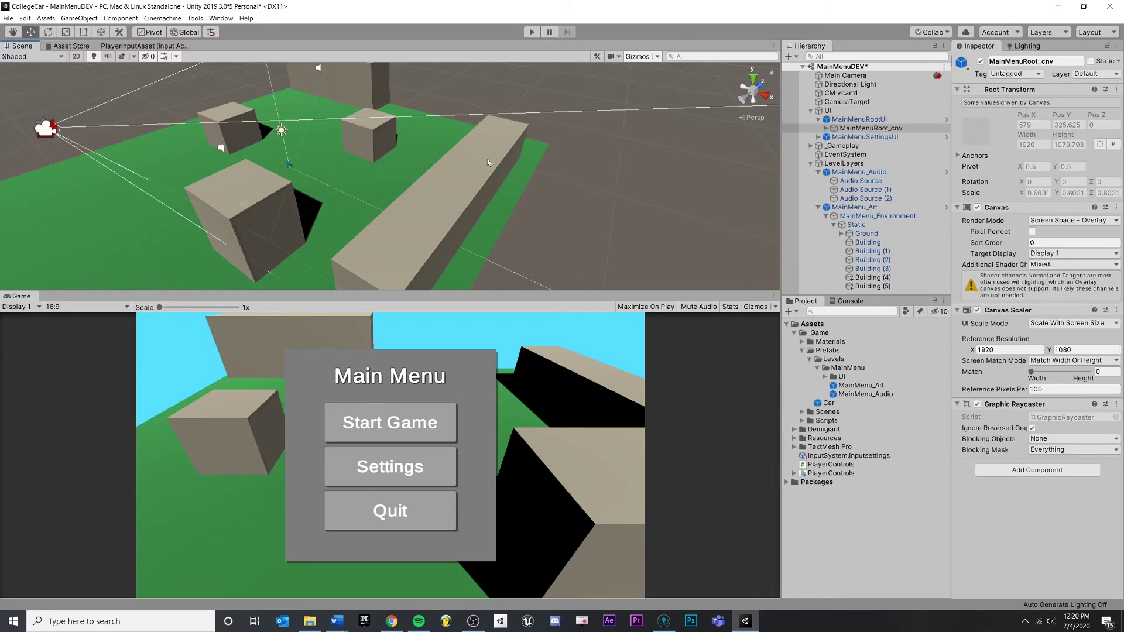
left_click(487, 159)
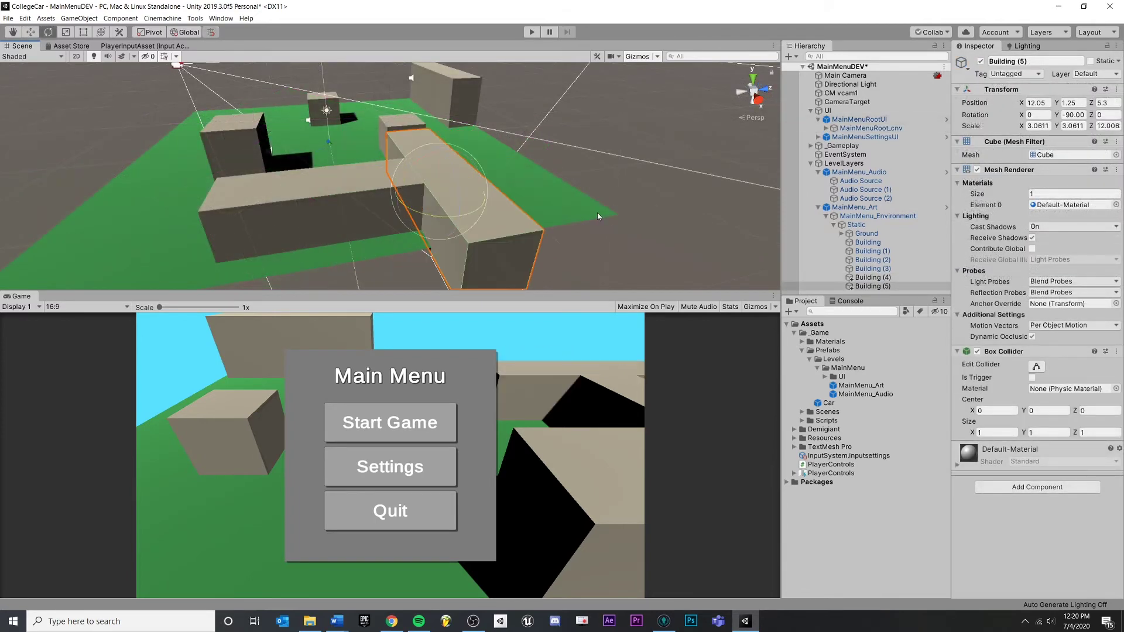
Step: Move the rotated building copy to about Z 12.79 and rescale it to about Y 7.34, Z 5.25
key("w")
left_click_drag(473, 185, 619, 208)
key("r")
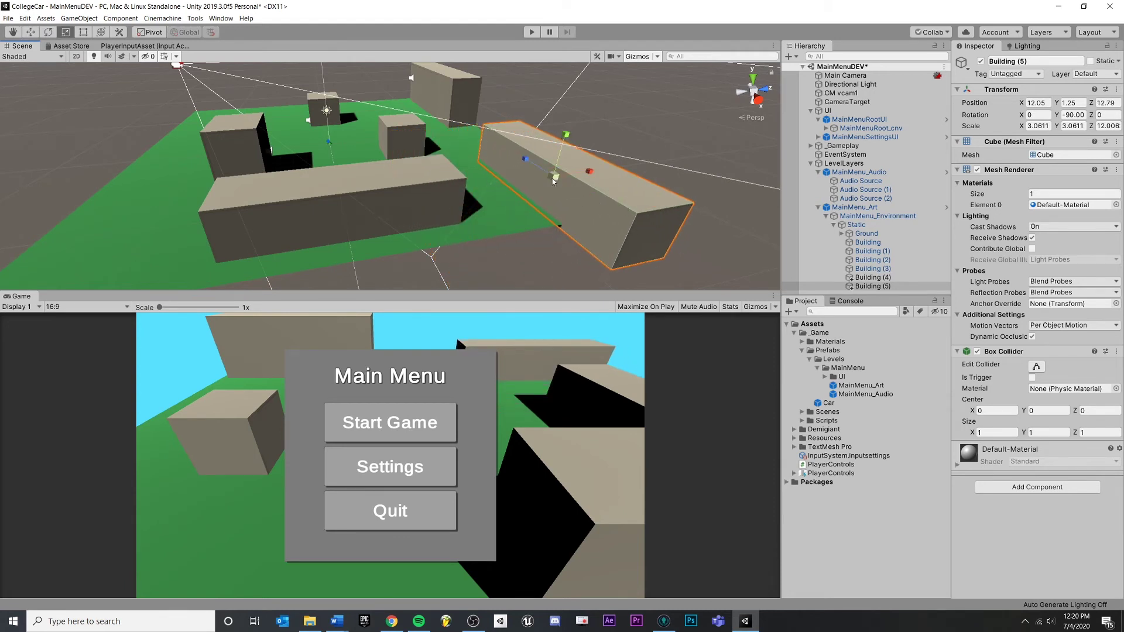
left_click_drag(526, 159, 661, 177)
Step: Apply all overrides on the MainMenu_Art instance, including the two new buildings, to its prefab
left_click(874, 208)
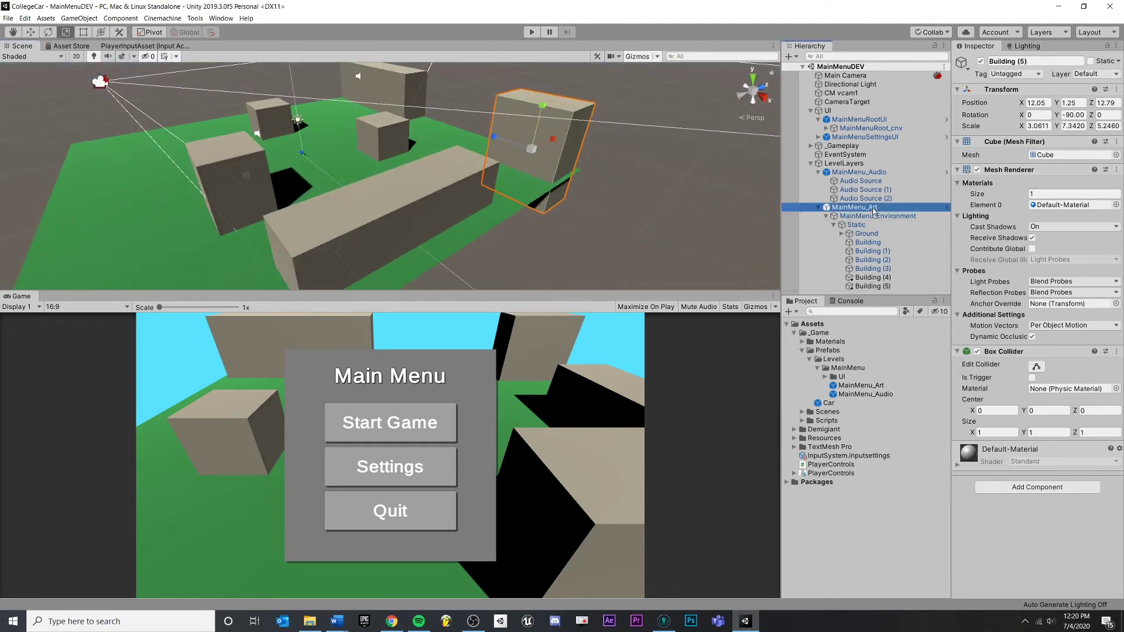
left_click(1104, 86)
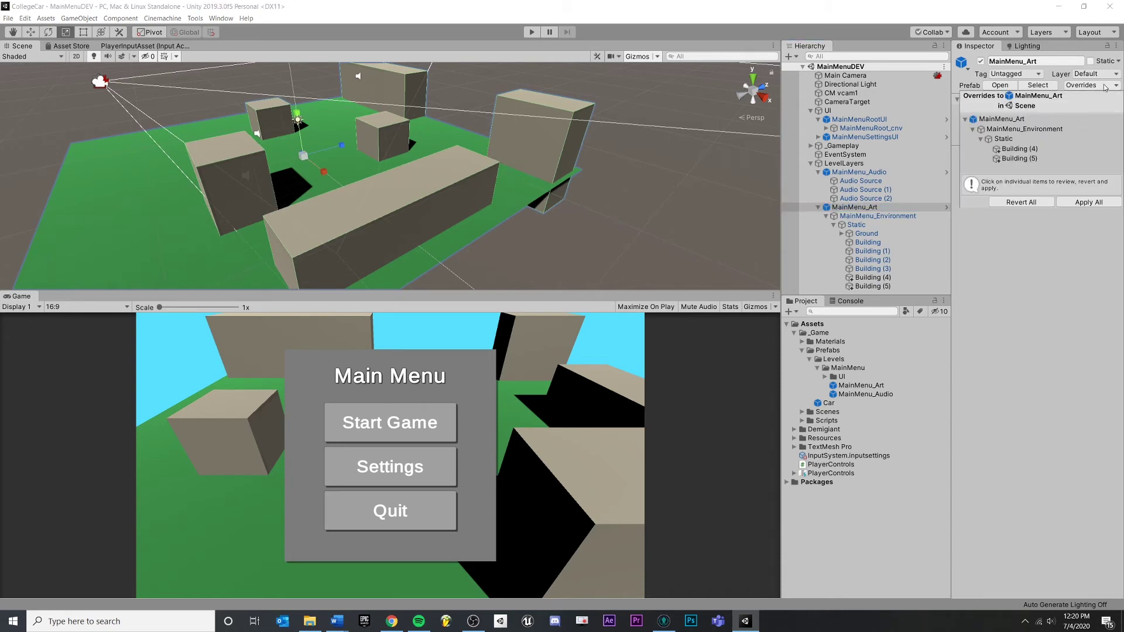
left_click(1102, 203)
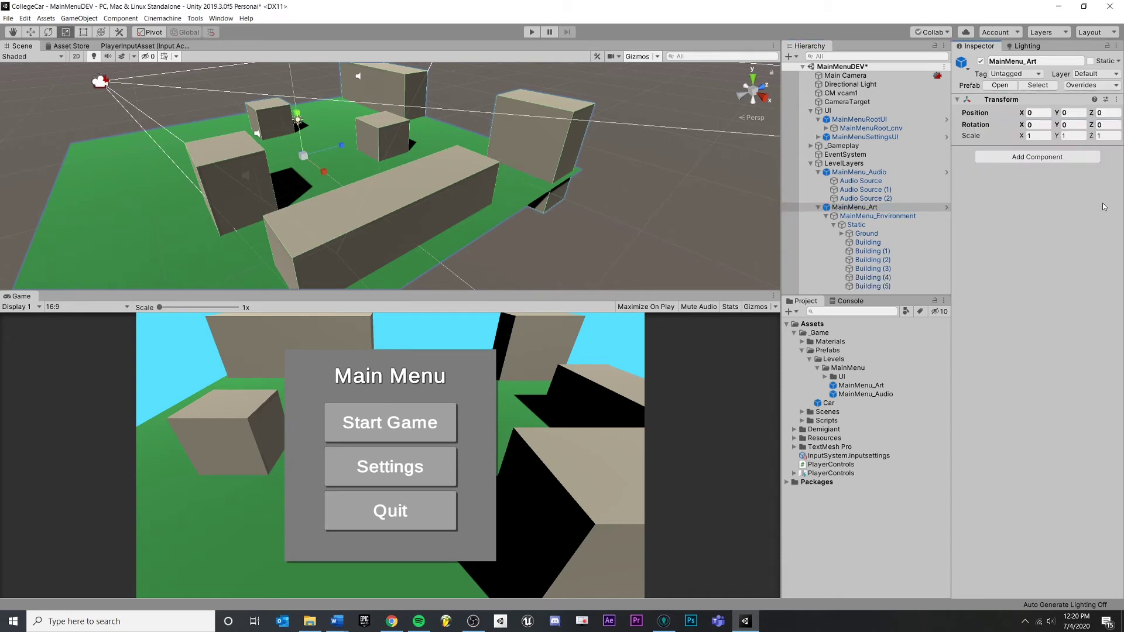
left_click_drag(479, 199, 503, 186, "alt")
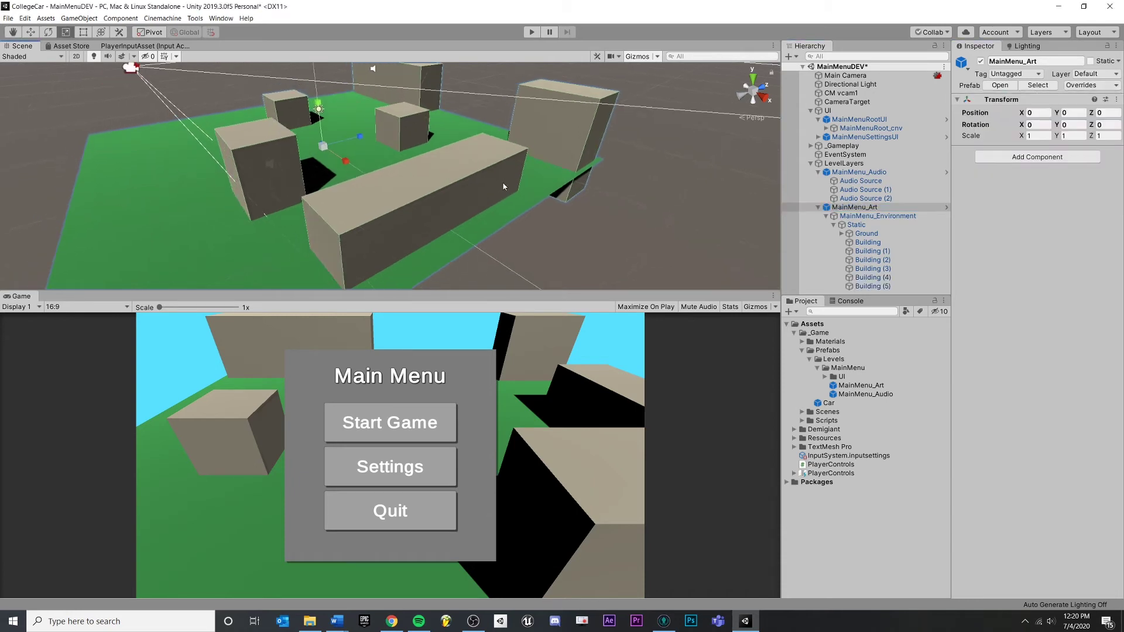
Step: Switch to GitKraken, stage the MainMenu_Art.prefab change and commit it as "Art Pass Complete"
left_click(663, 621)
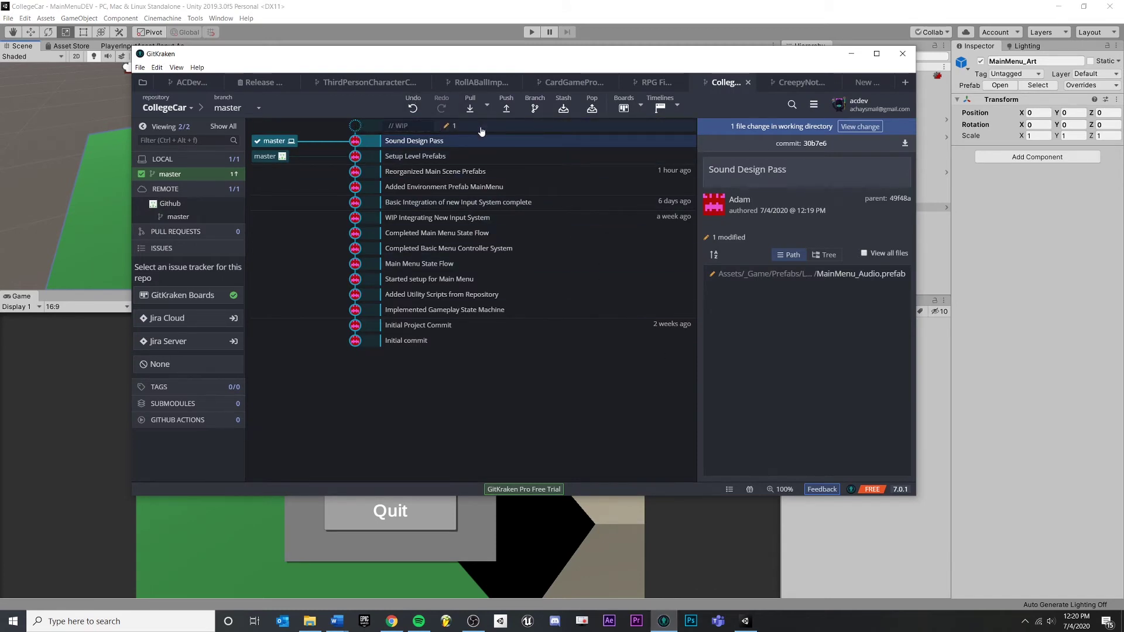
left_click(479, 126)
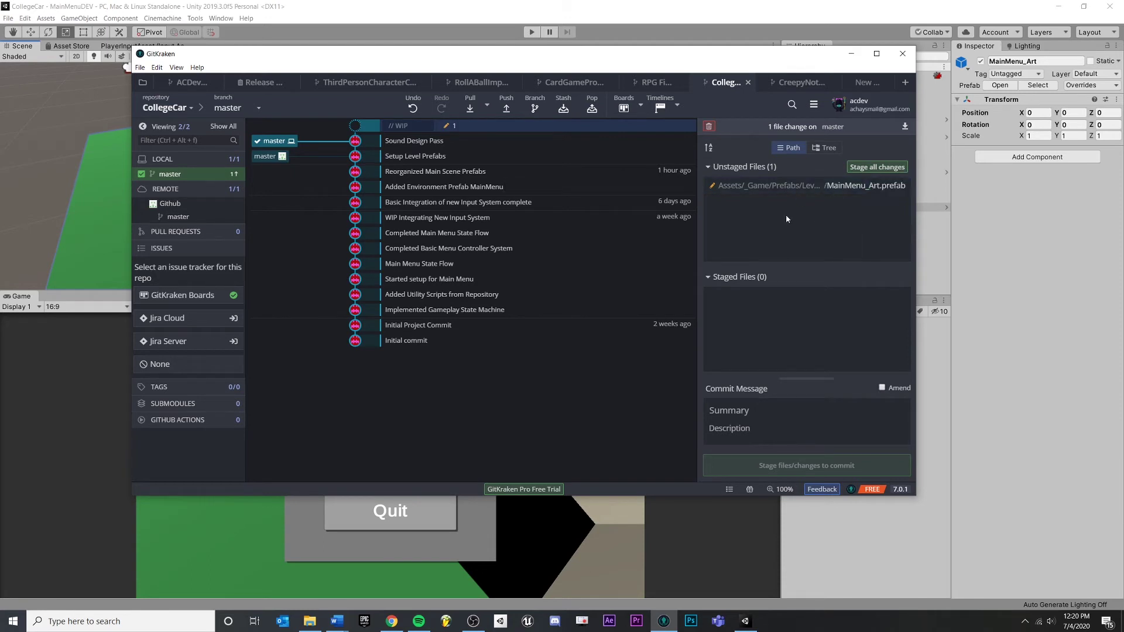
left_click(894, 167)
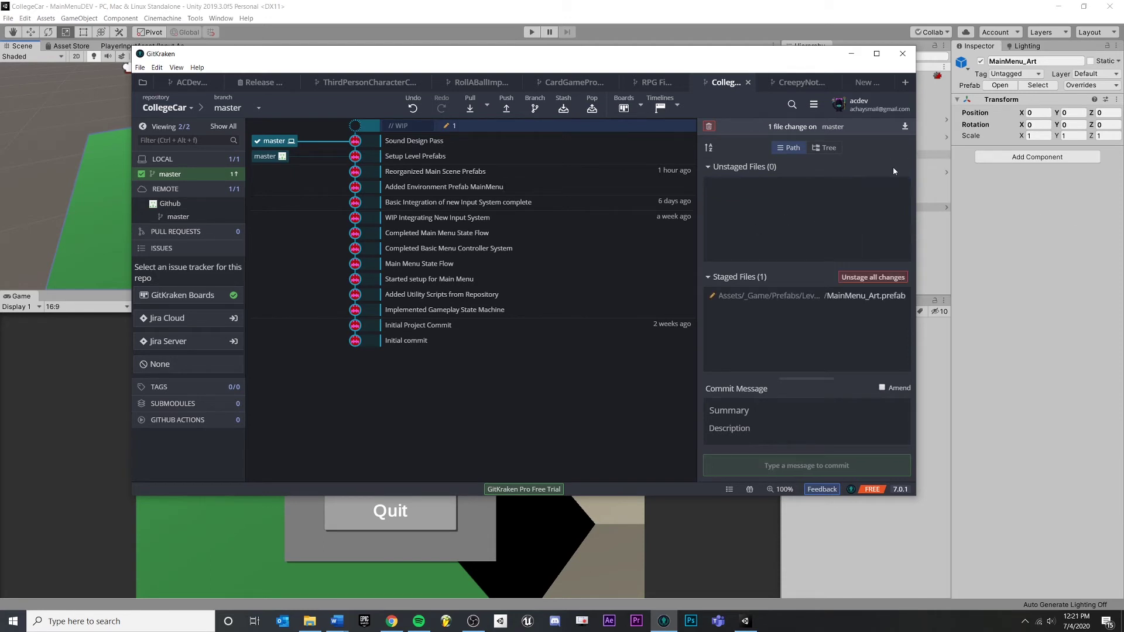
left_click(745, 408)
type("Art Pass Complete")
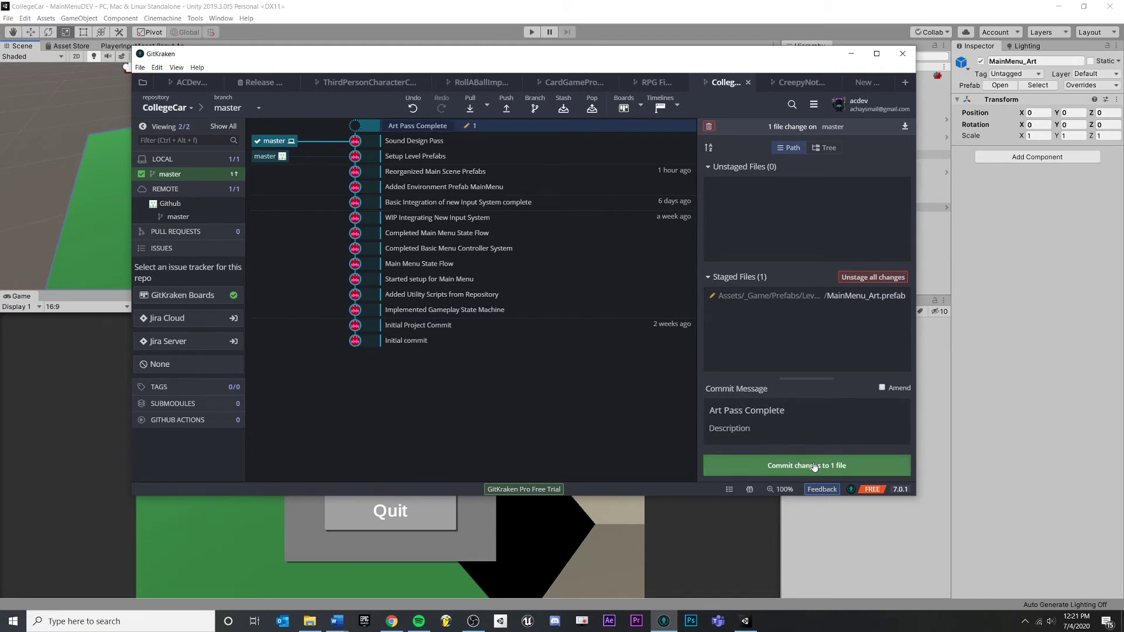
left_click(810, 465)
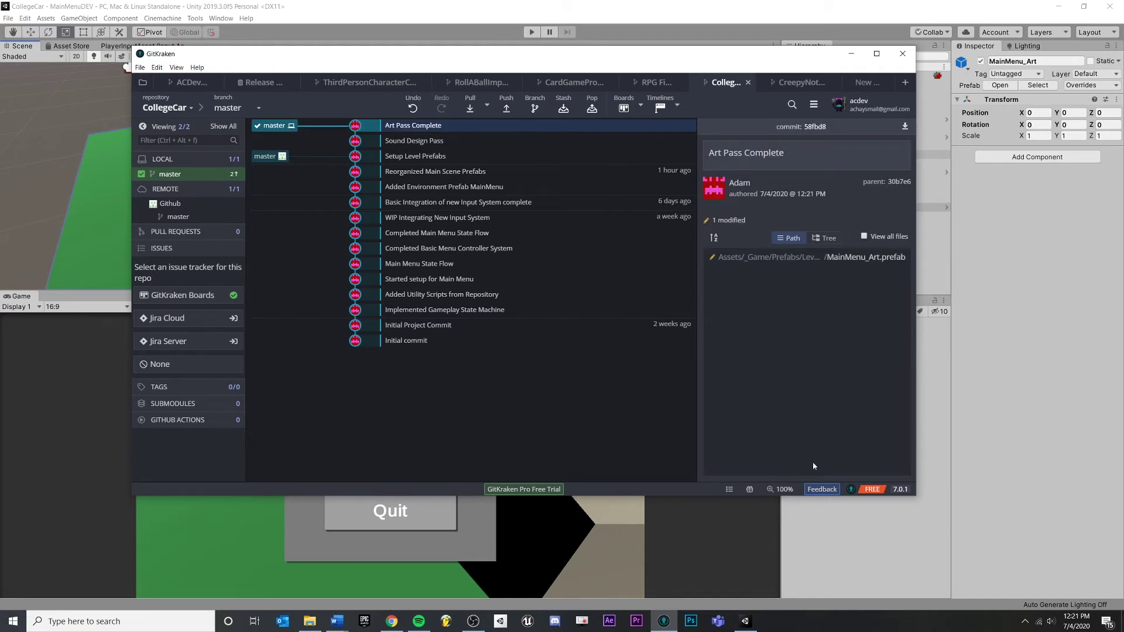
Step: Compare the changed files of the Art Pass Complete and Sound Design Pass commits
key("Down")
key("Up")
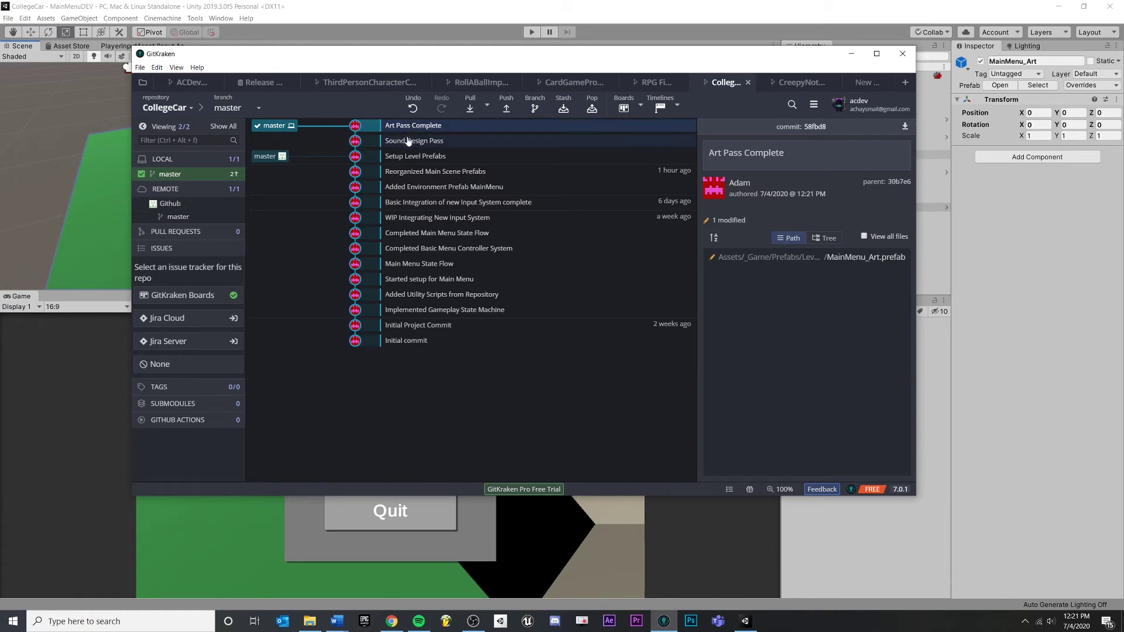
key("Down")
left_click(414, 129)
Step: Return to Unity, collapse MainMenu_Art in the hierarchy and select the MainMenu_Audio instance
key("alt+Tab")
left_click_drag(412, 137, 822, 130, "alt")
left_click(818, 207)
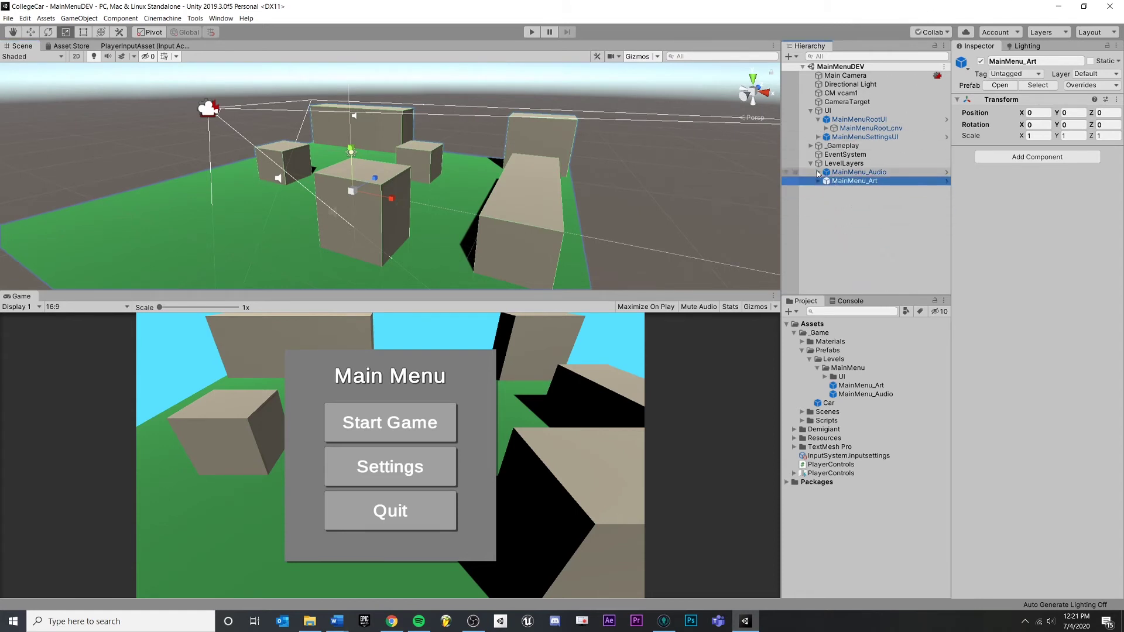
left_click(849, 181)
left_click(844, 174)
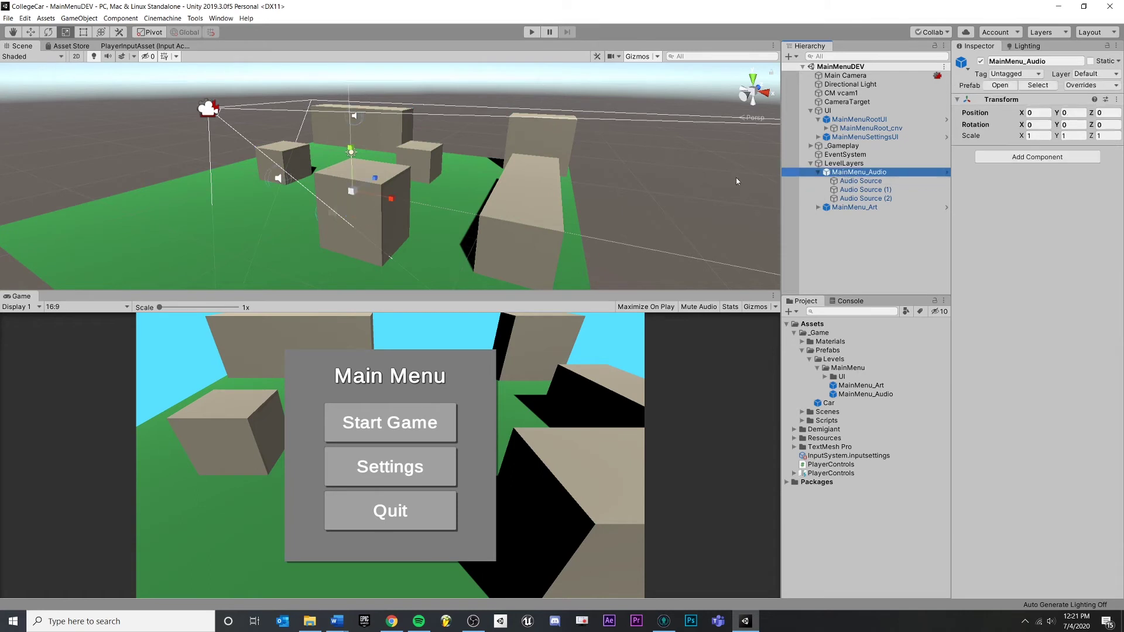
Step: Move the MainMenu_Audio instance to about Y 2.82, Z 8.89 and save the scene
left_click_drag(585, 184, 546, 180, "alt")
key("w")
left_click_drag(380, 176, 431, 150)
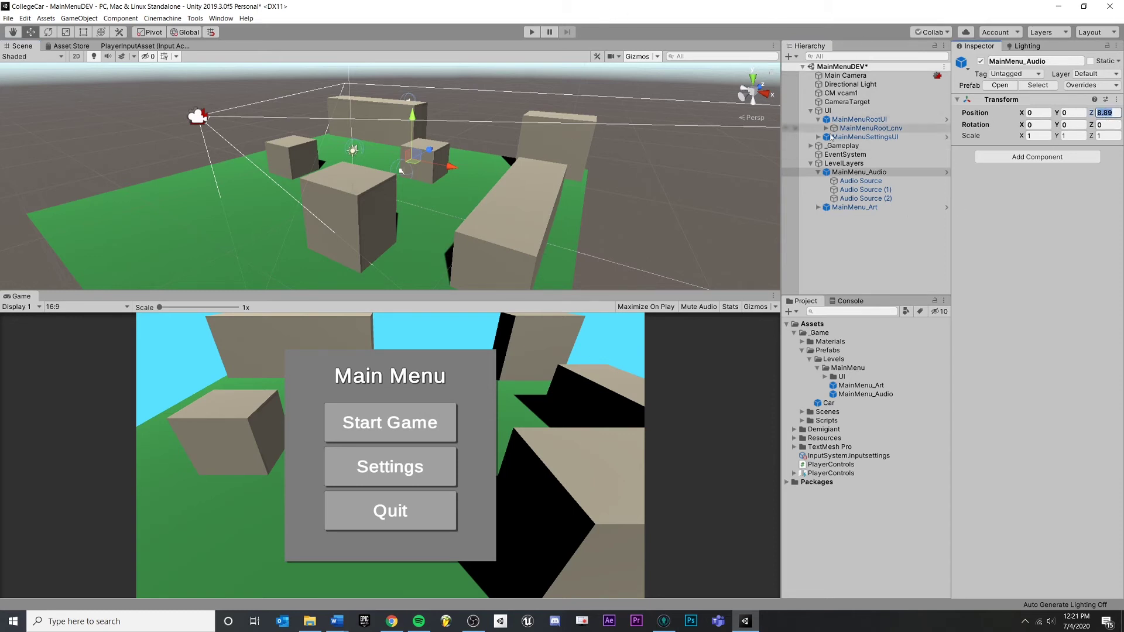
left_click(411, 104)
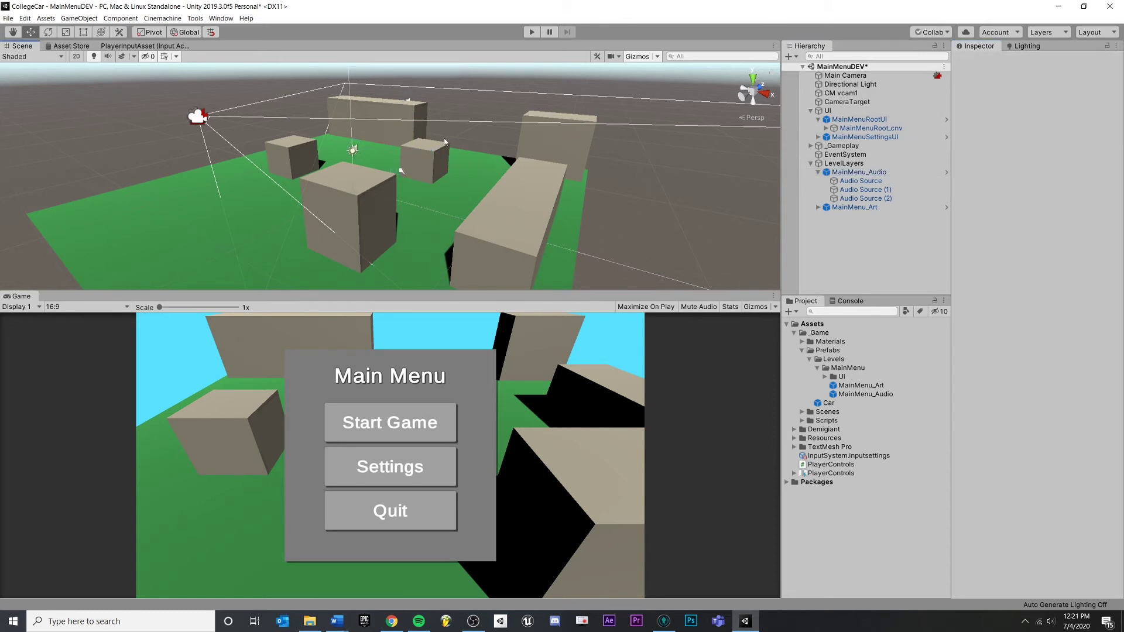
left_click(437, 146)
left_click_drag(413, 118, 414, 91)
left_click(1036, 85)
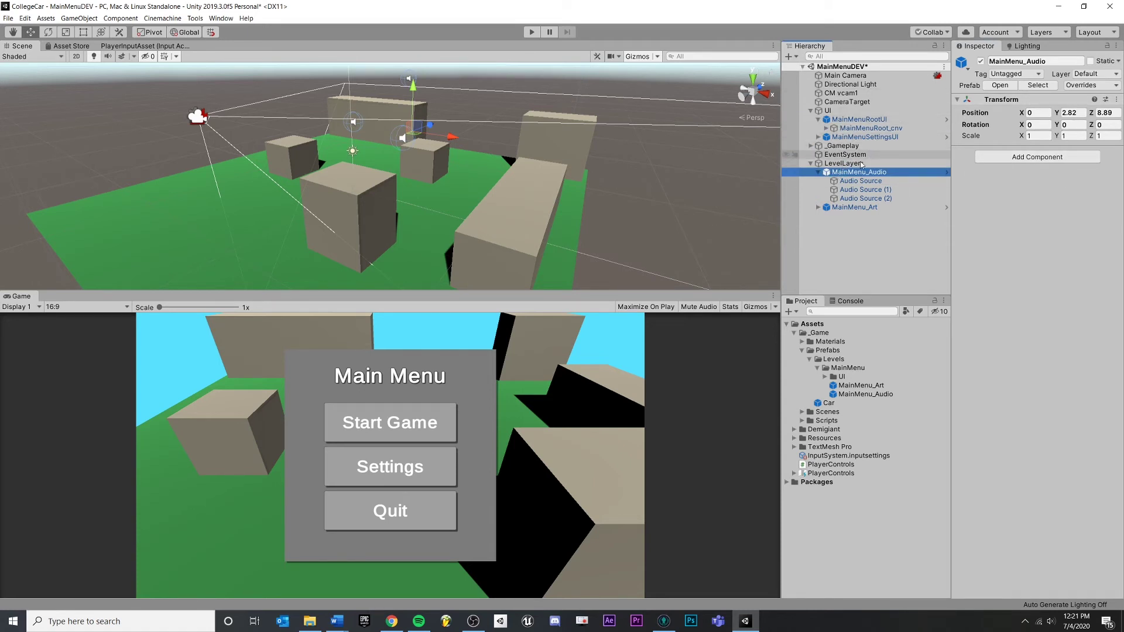
left_click_drag(675, 175, 609, 166, "alt")
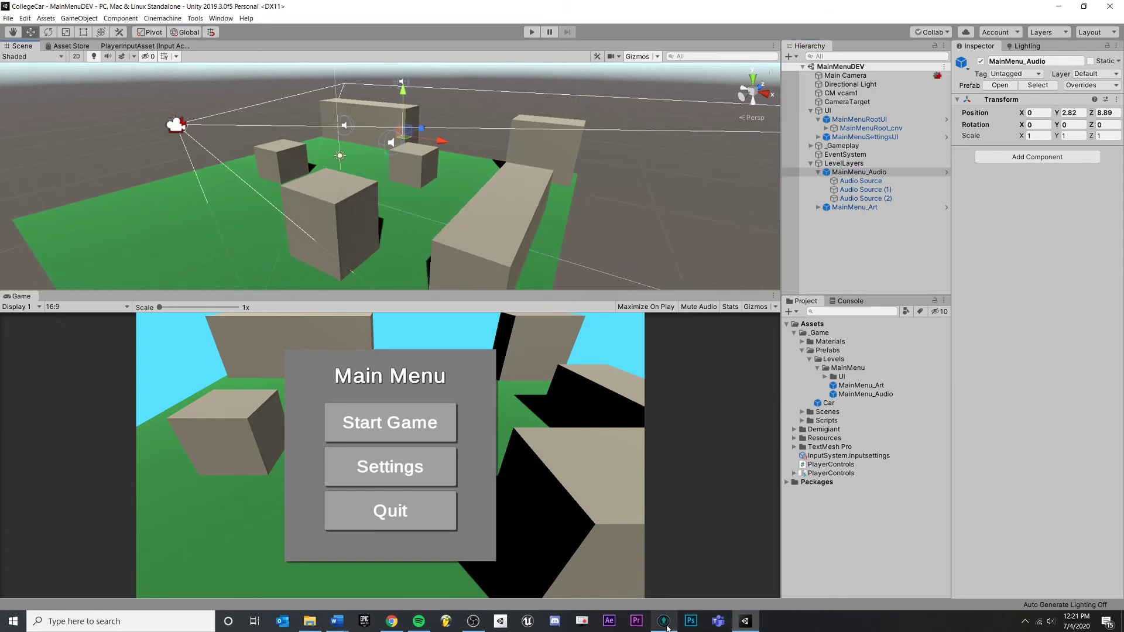
Step: Duplicate Audio Source (2) under MainMenu_Audio, move the copy along X to about 10.26, and save the scene
left_click(861, 199)
key("ctrl+d")
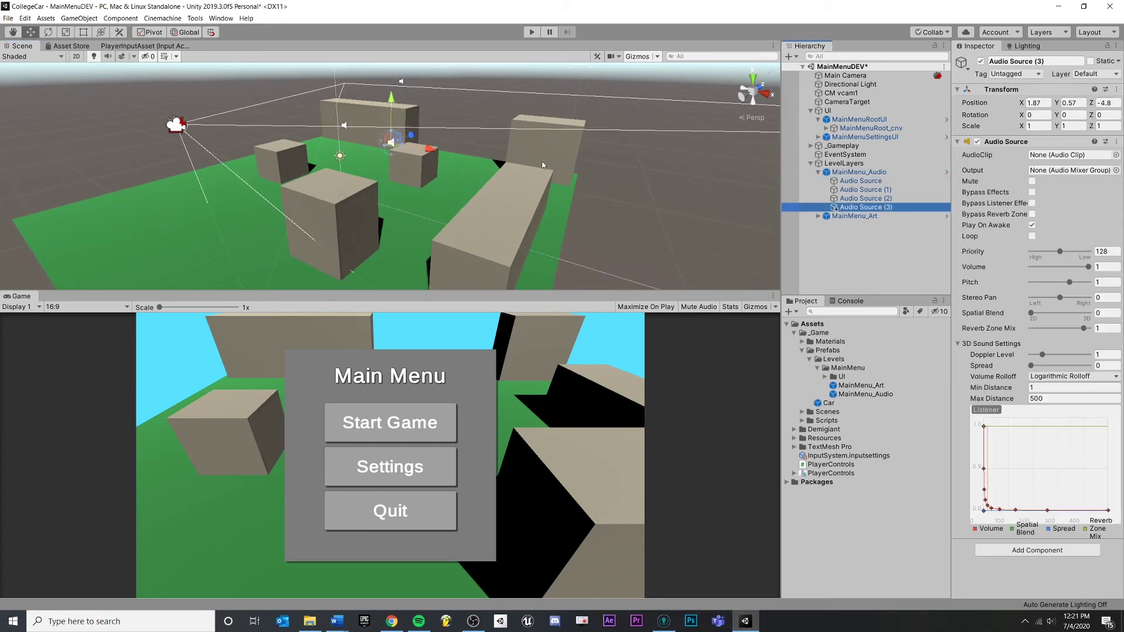
left_click_drag(431, 155, 515, 169)
left_click_drag(583, 126, 562, 152, "alt")
key("ctrl+s")
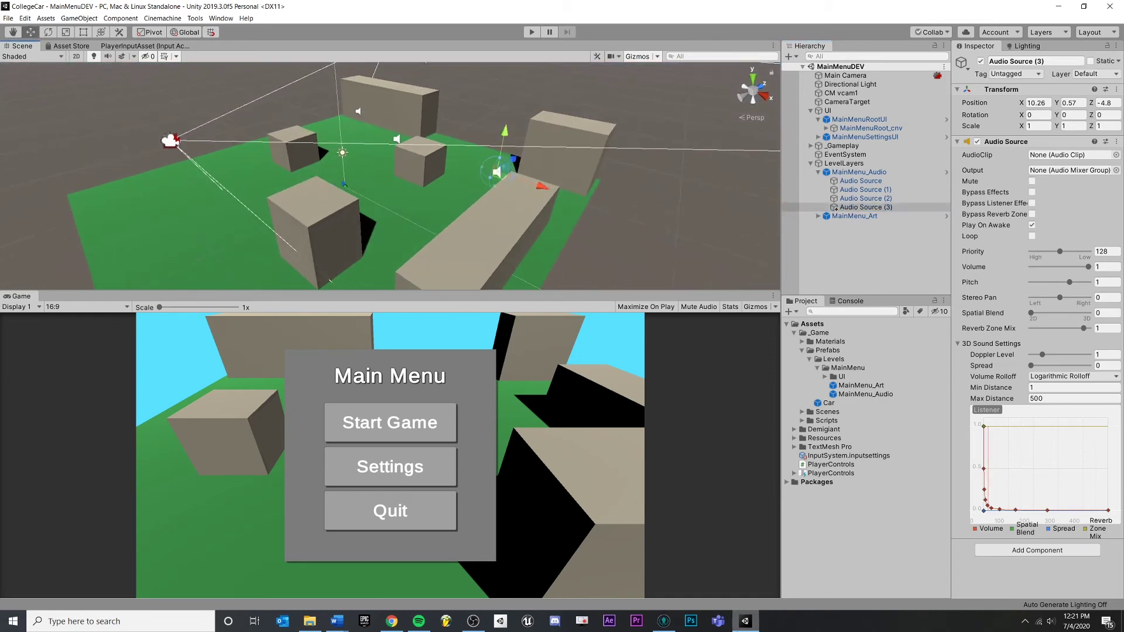
Step: Switch to GitKraken, check which file has uncommitted changes, and return to Unity
left_click(669, 627)
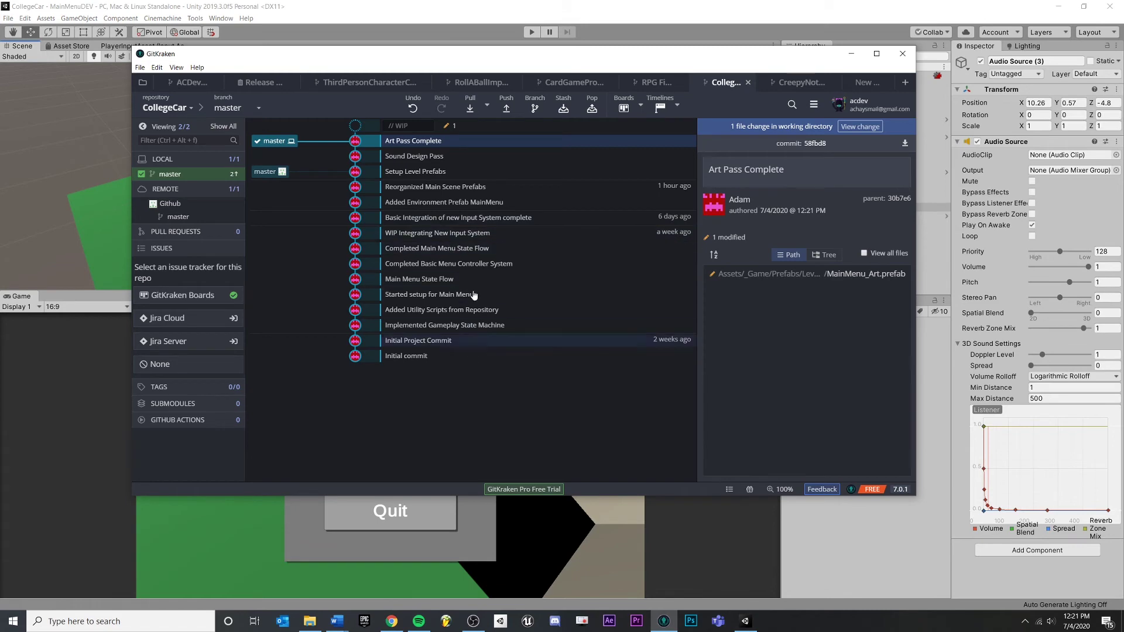
left_click(469, 131)
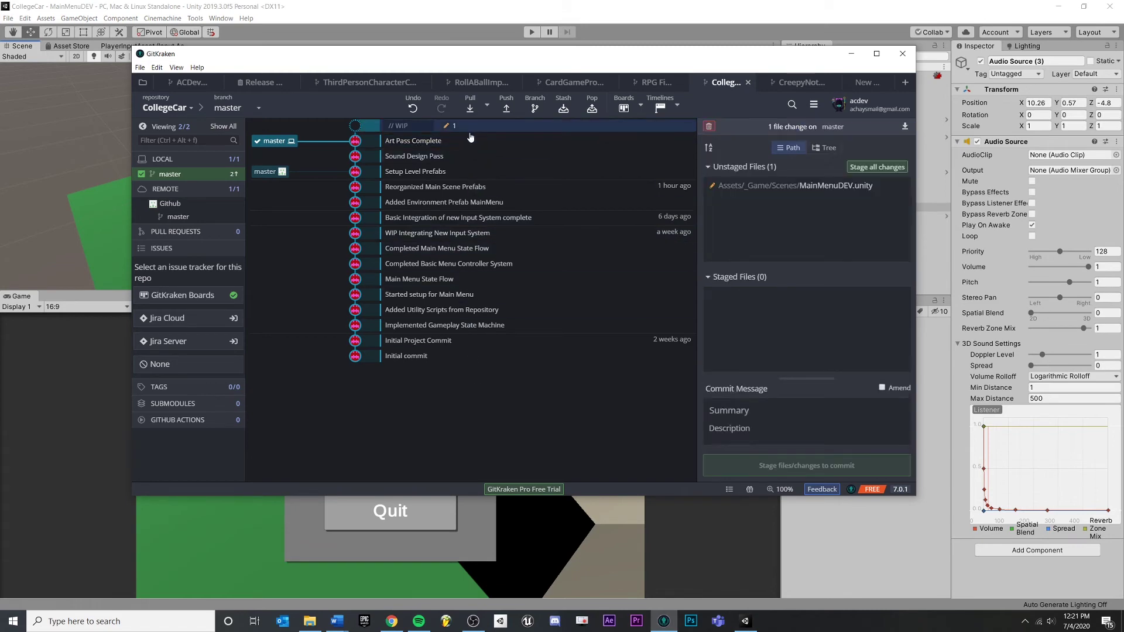
left_click(656, 43)
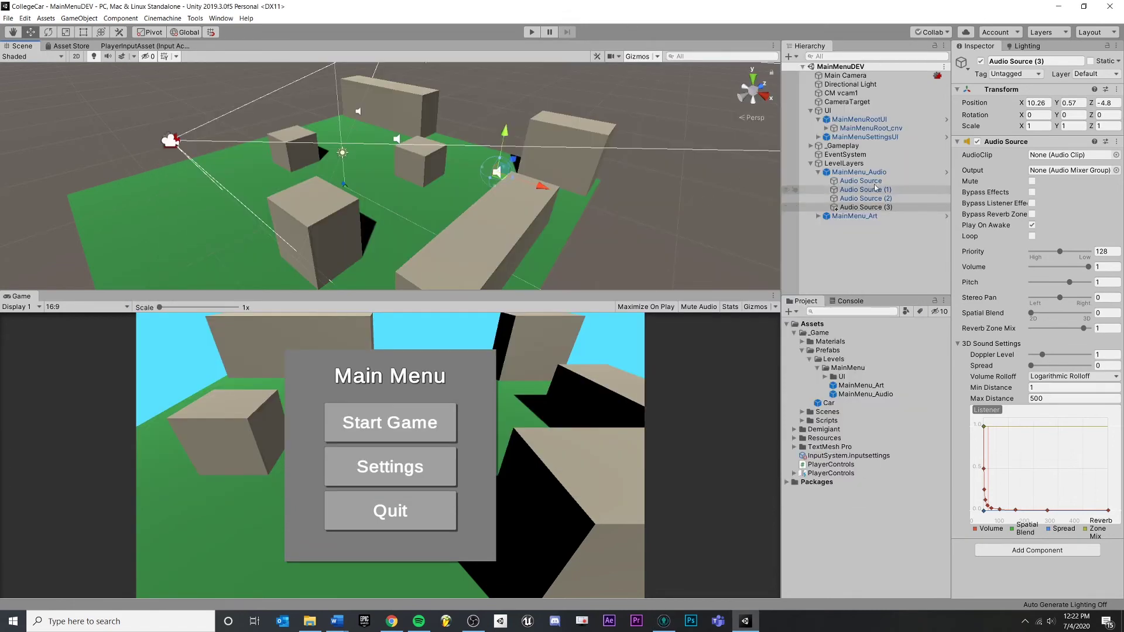
Step: Apply all overrides on the MainMenu_Audio instance to its prefab
left_click(859, 172)
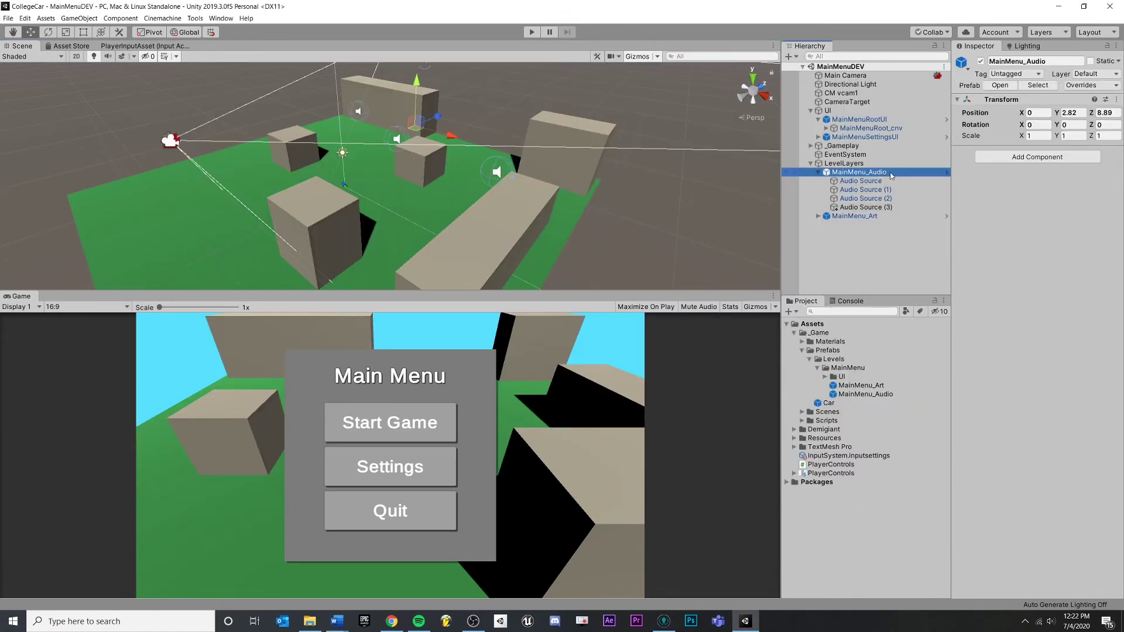
left_click(1100, 86)
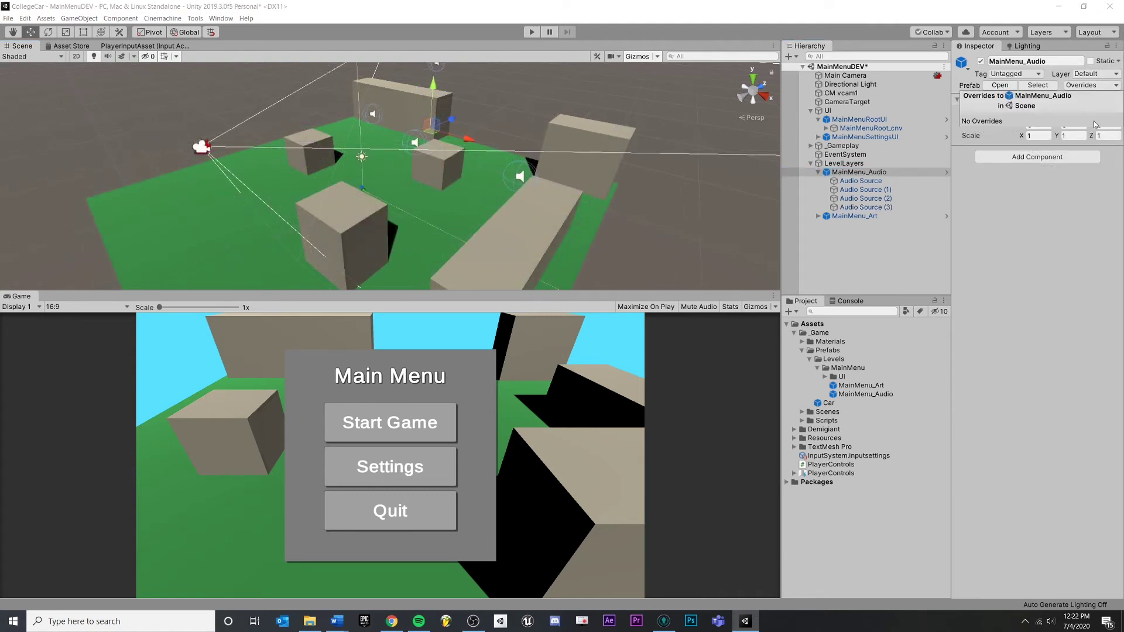
left_click(975, 281)
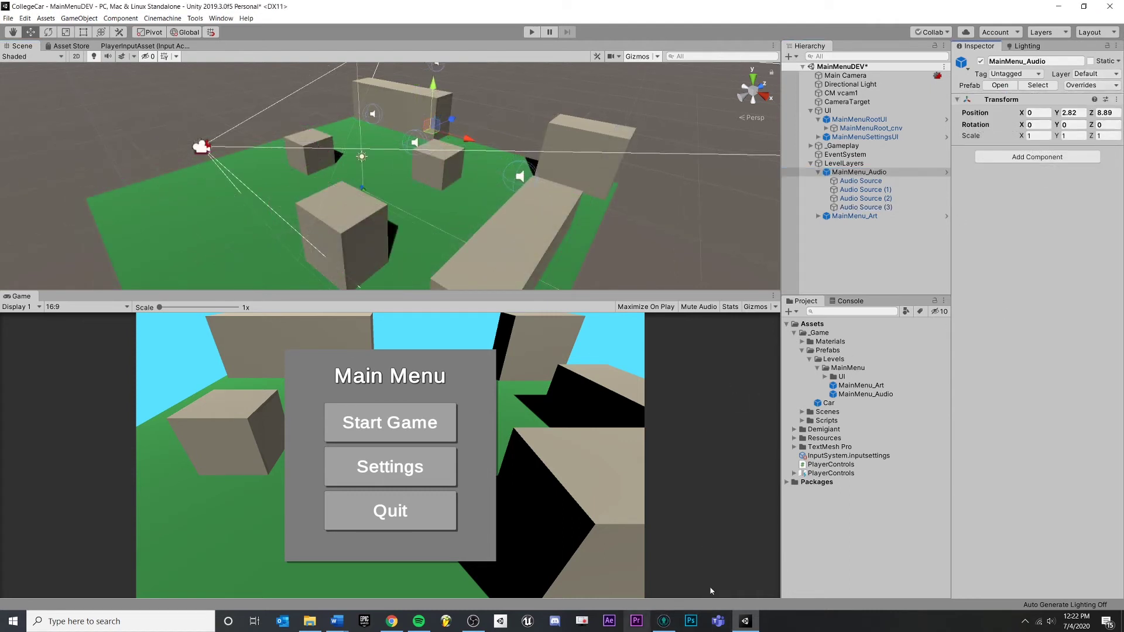
Step: Switch to GitKraken and examine the unstaged diffs of MainMenu_Audio.prefab and MainMenuDEV.unity
left_click(664, 621)
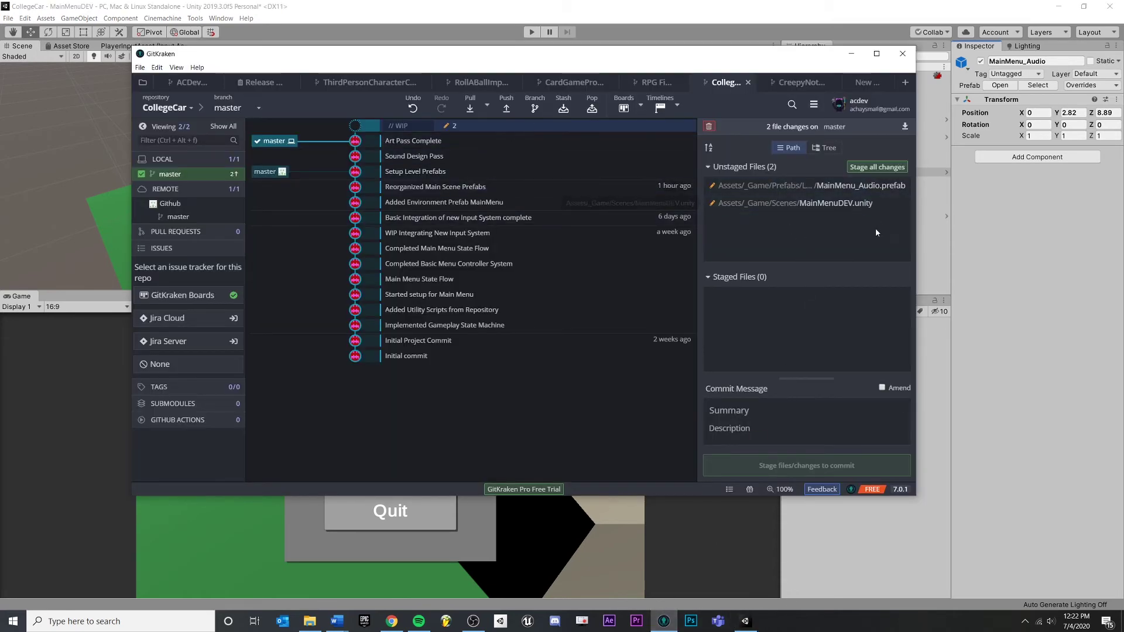
left_click(831, 191)
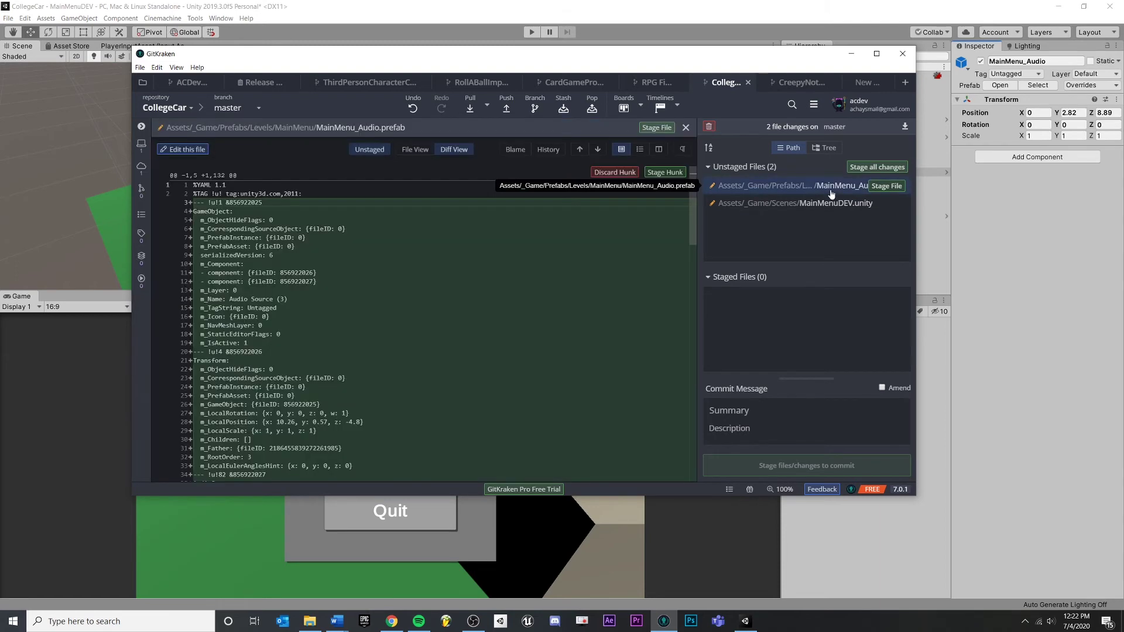
left_click(833, 205)
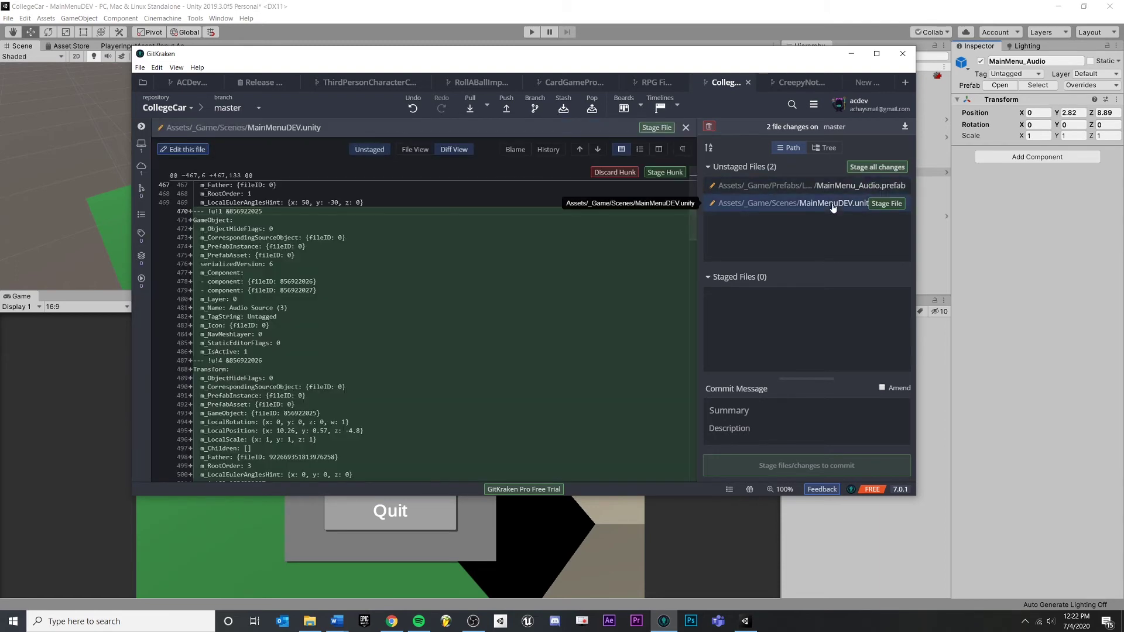
left_click(686, 128)
left_click(791, 206)
left_click(841, 186)
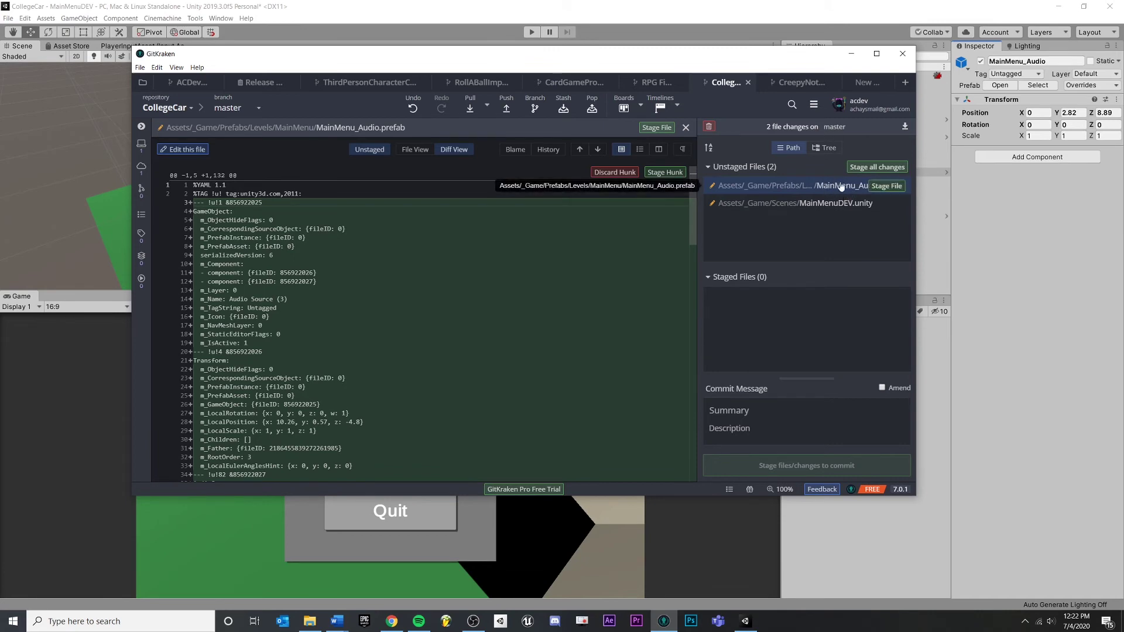
left_click(837, 186)
left_click(844, 186)
Step: Stage MainMenu_Audio.prefab and discard the unstaged changes to MainMenuDEV.unity
left_click(884, 185)
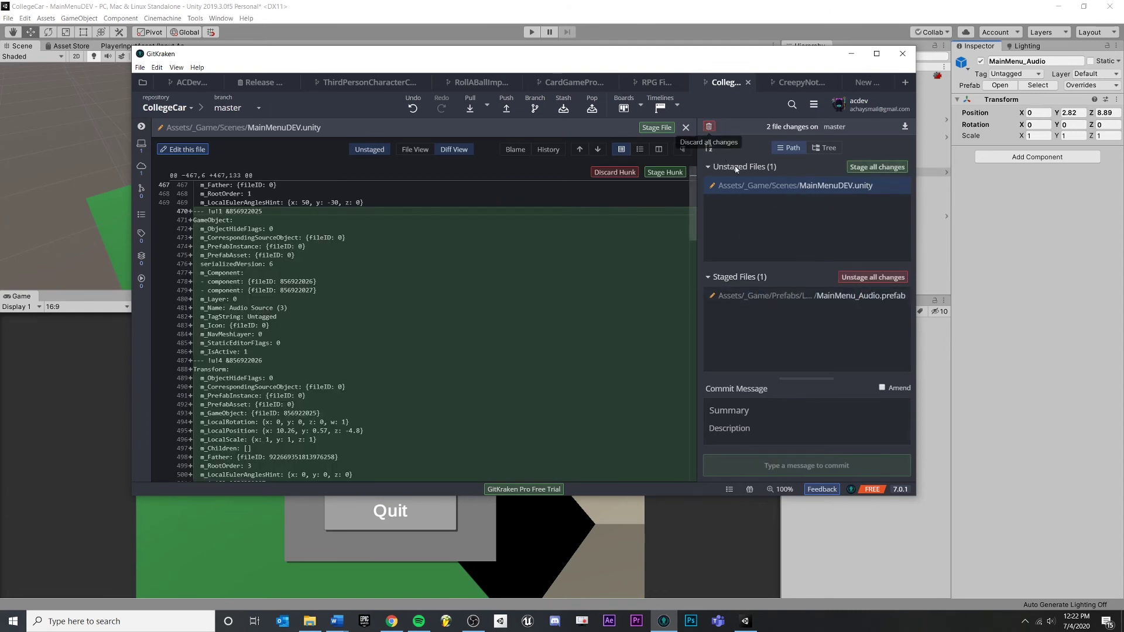
right_click(809, 187)
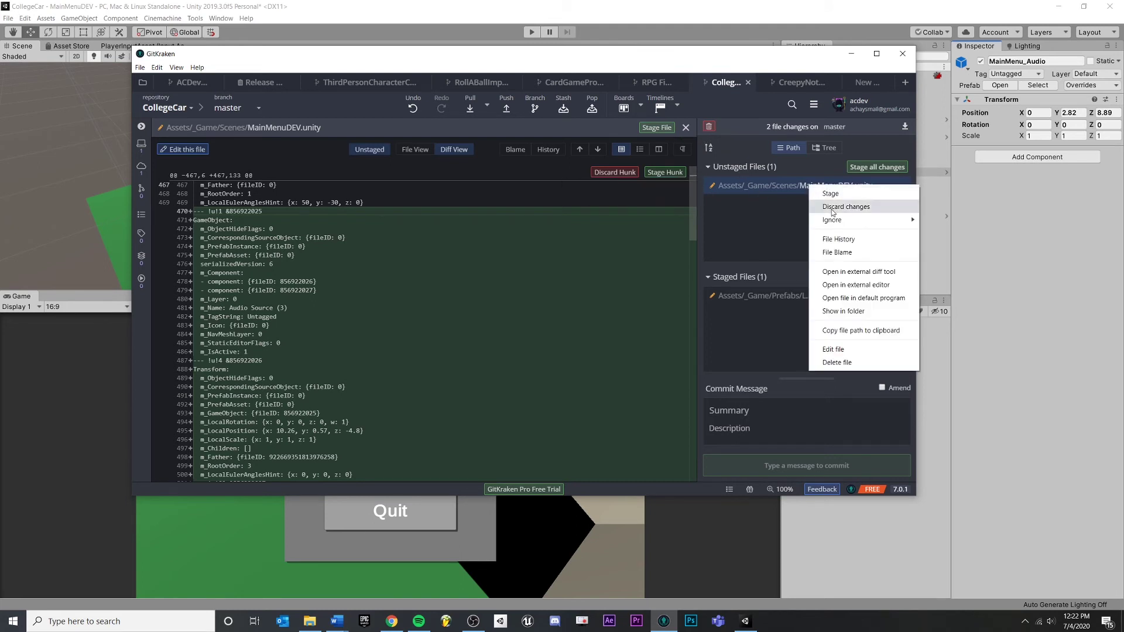
left_click(836, 208)
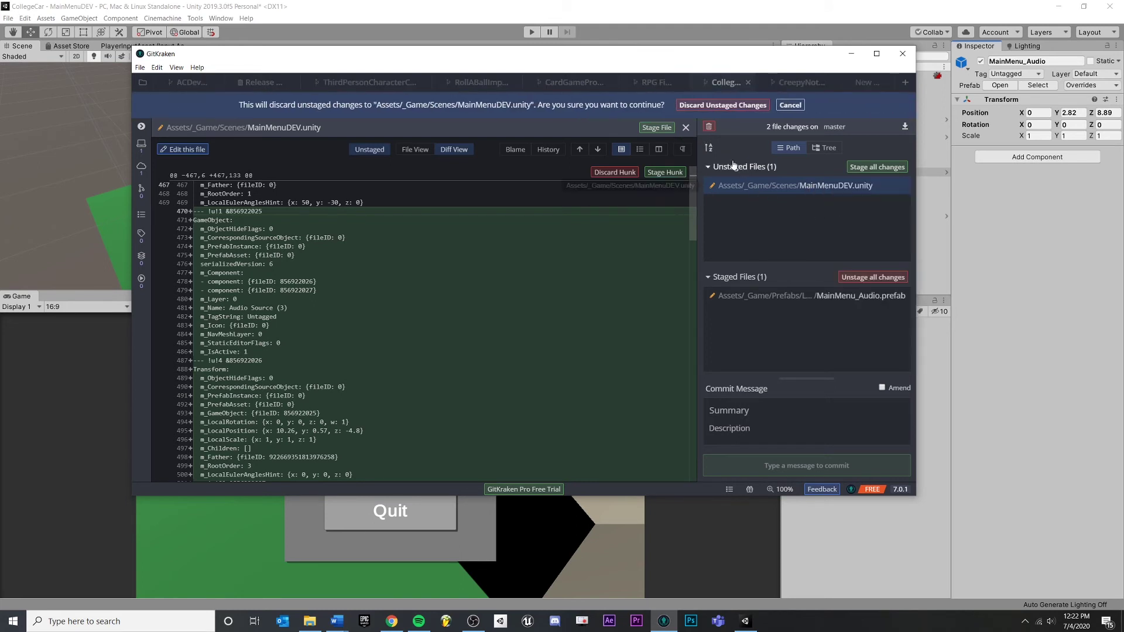
left_click(724, 105)
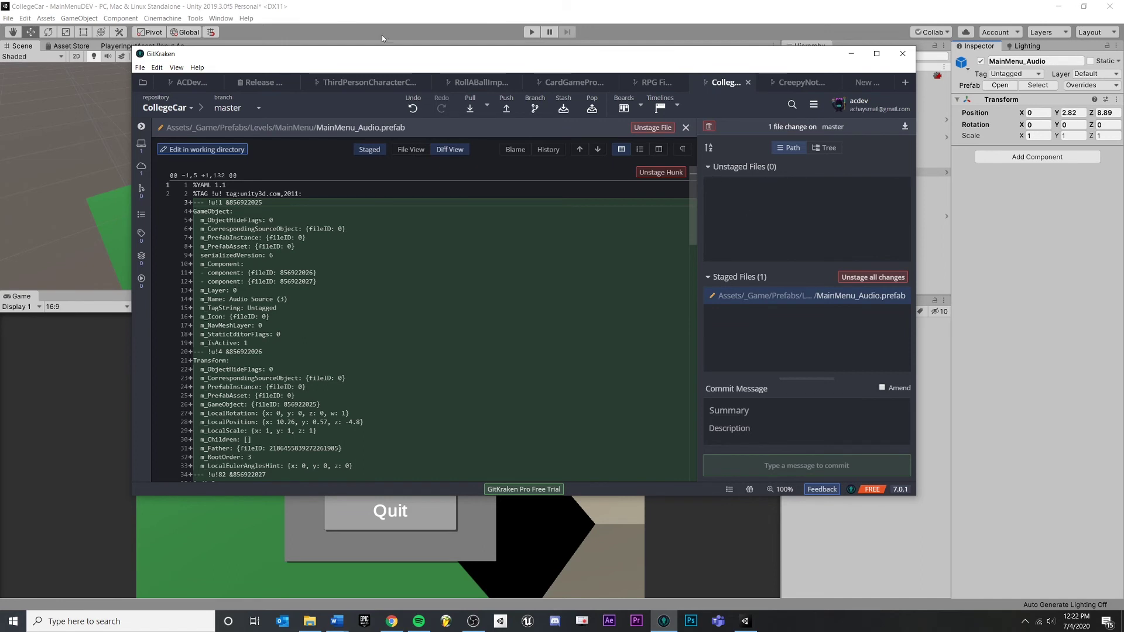
Step: Switch back to Unity and reload the externally modified MainMenuDEV scene
key("alt+Tab")
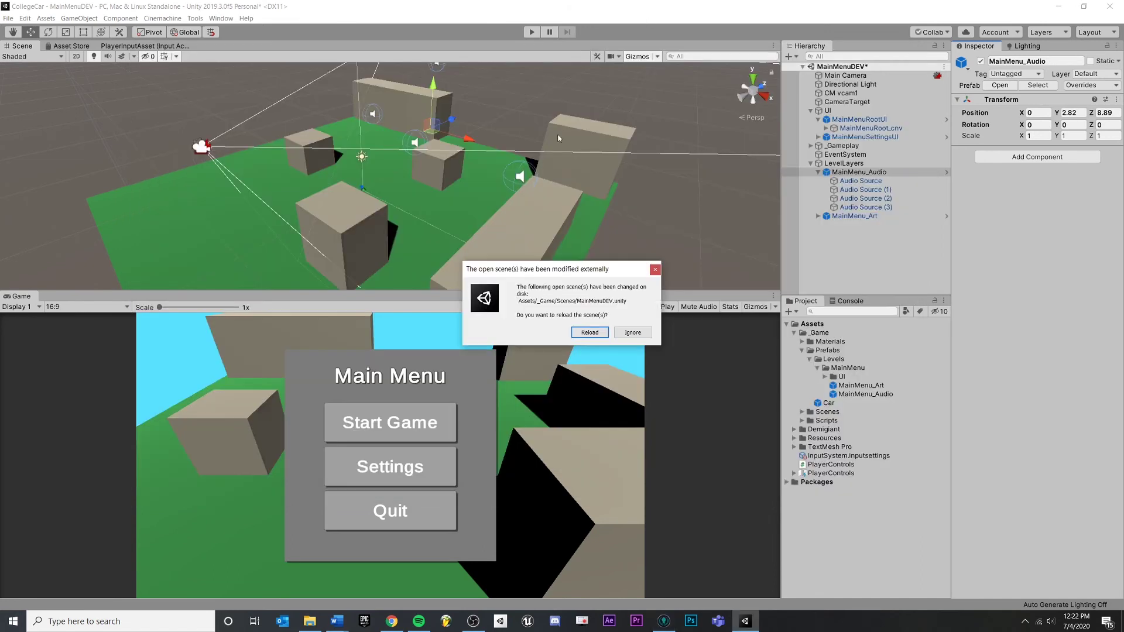
left_click(590, 332)
left_click_drag(484, 236, 551, 230, "alt")
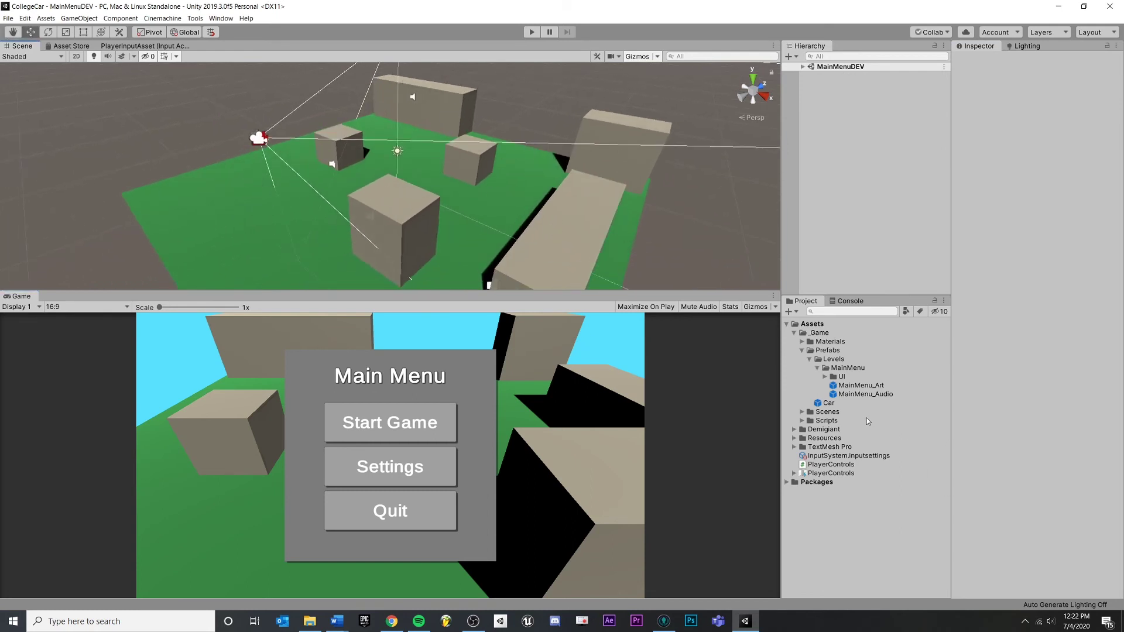
Step: Expand the MainMenuDEV scene and LevelLayers in the hierarchy and select the MainMenu_Audio instance
left_click(875, 387)
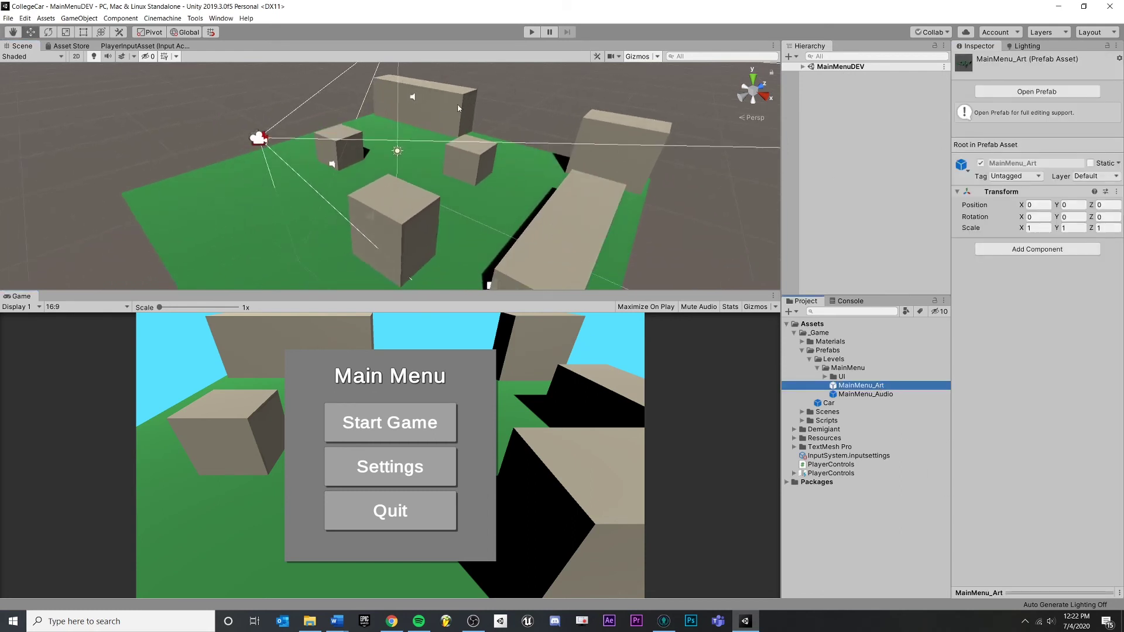
left_click_drag(455, 113, 421, 132, "alt")
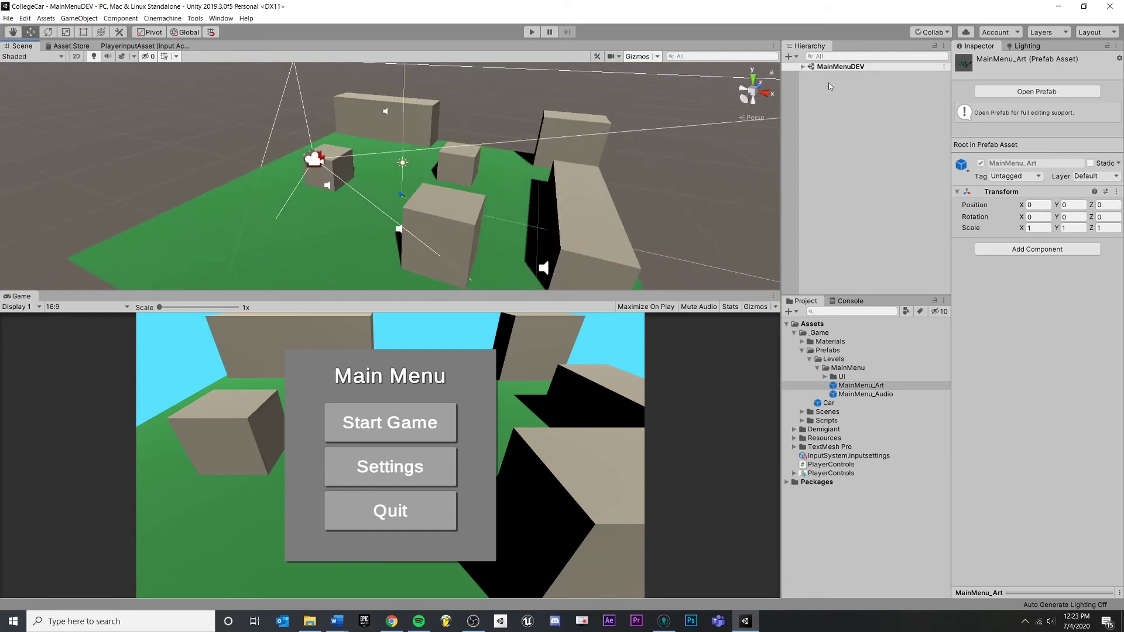
left_click(802, 66)
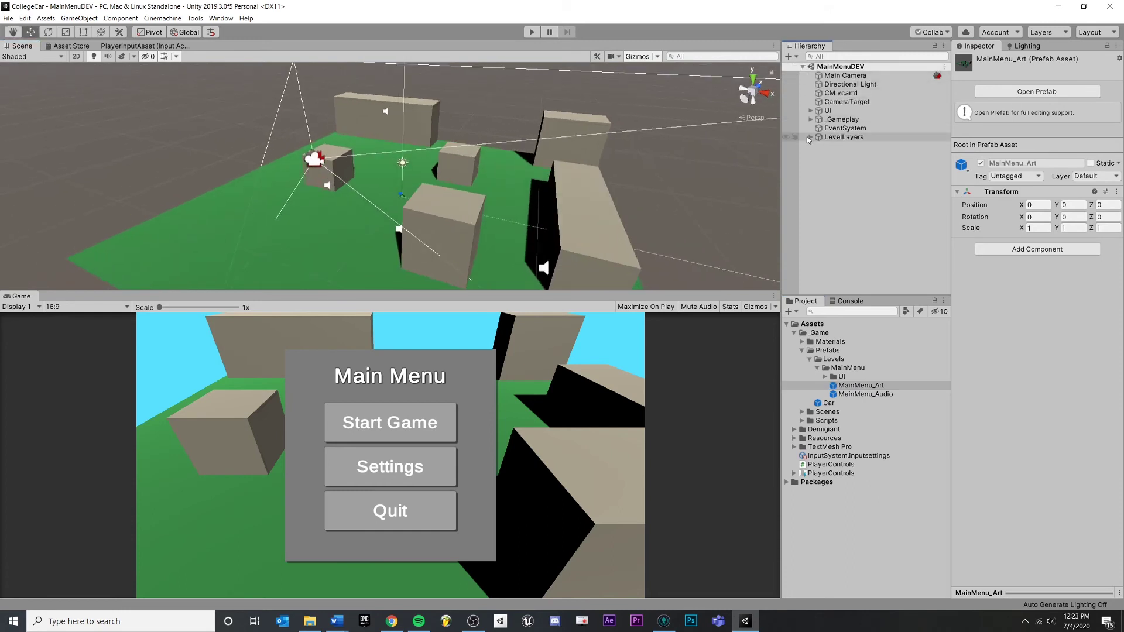
left_click(809, 137)
left_click(841, 147)
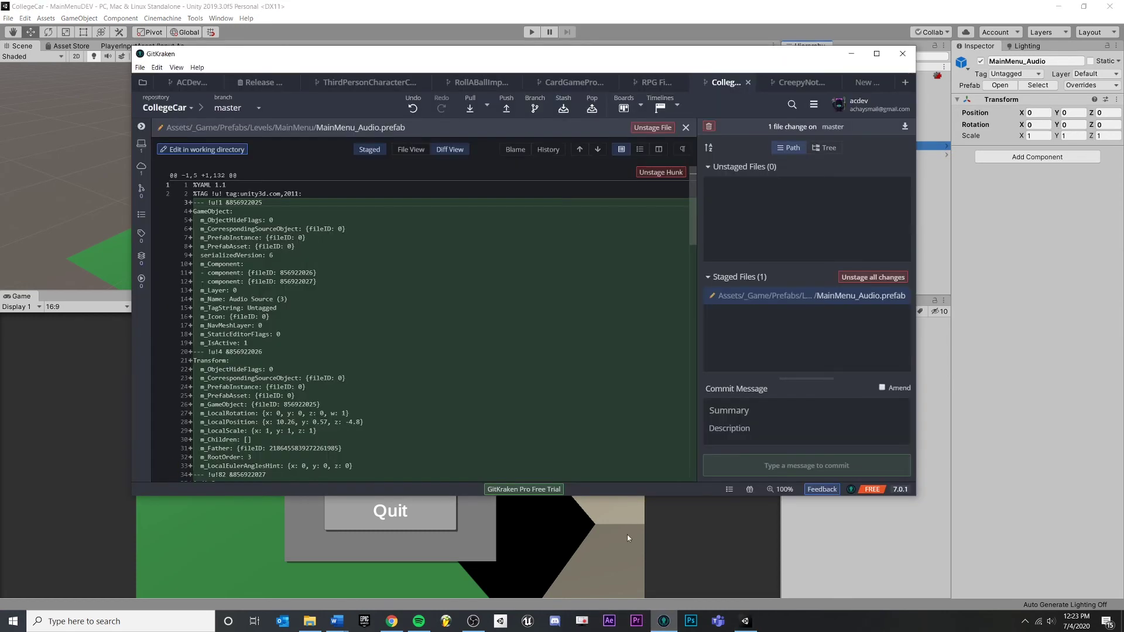
Step: In GitKraken, commit the staged MainMenu_Audio.prefab change as "Audio Adjustments" and push master to GitHub
left_click(685, 128)
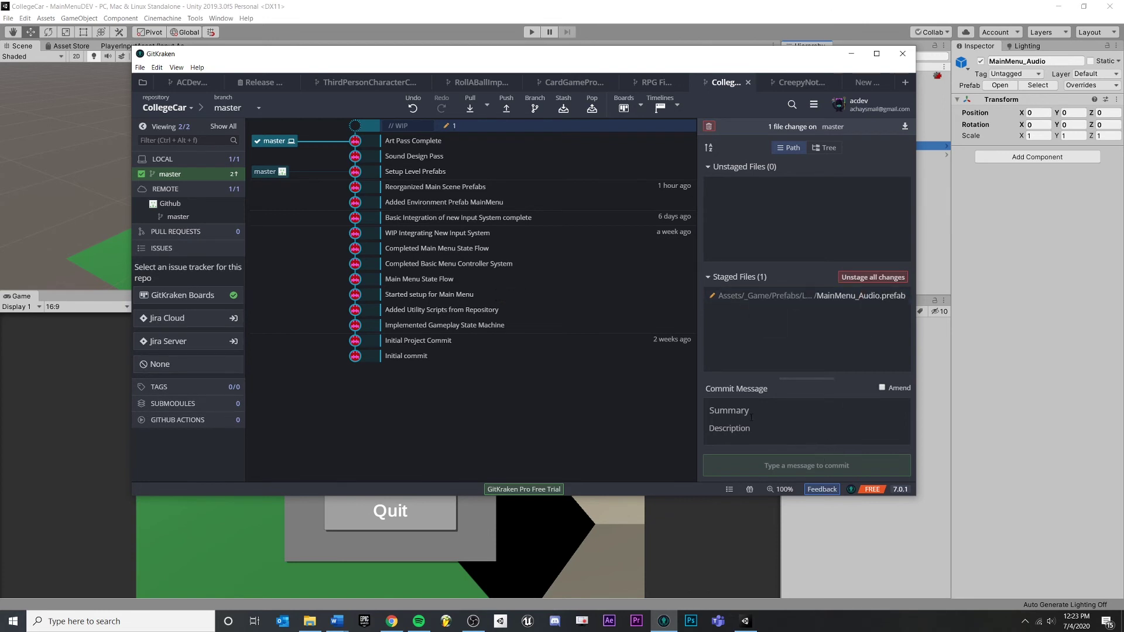
type("Audio Adjustmentes")
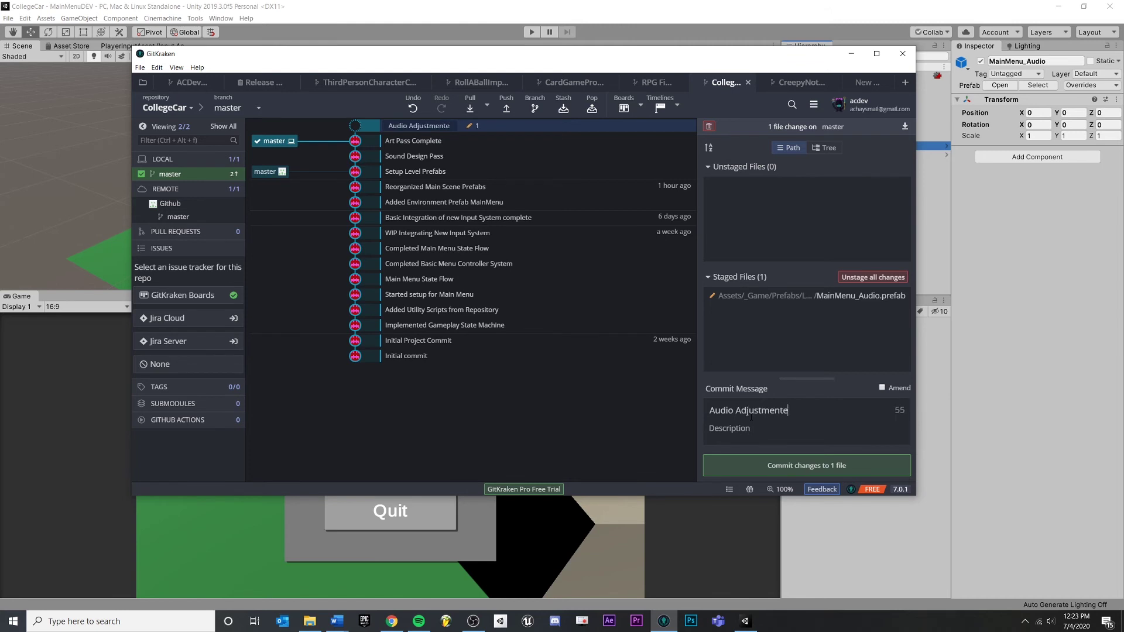
key("BackSpace")
key("BackSpace")
type("s")
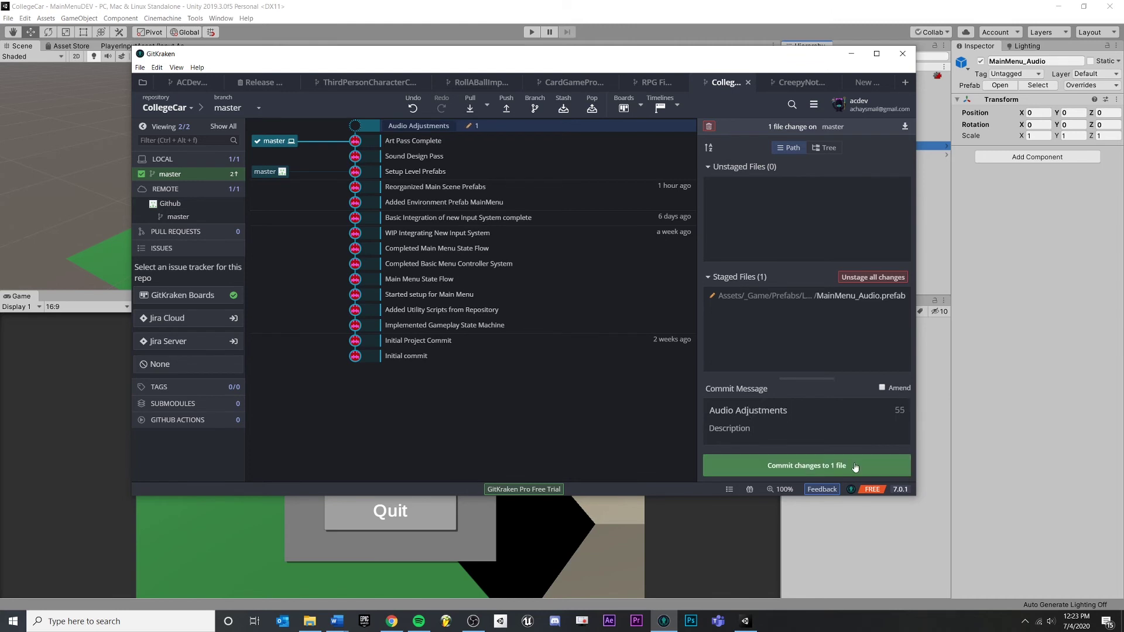
left_click(826, 467)
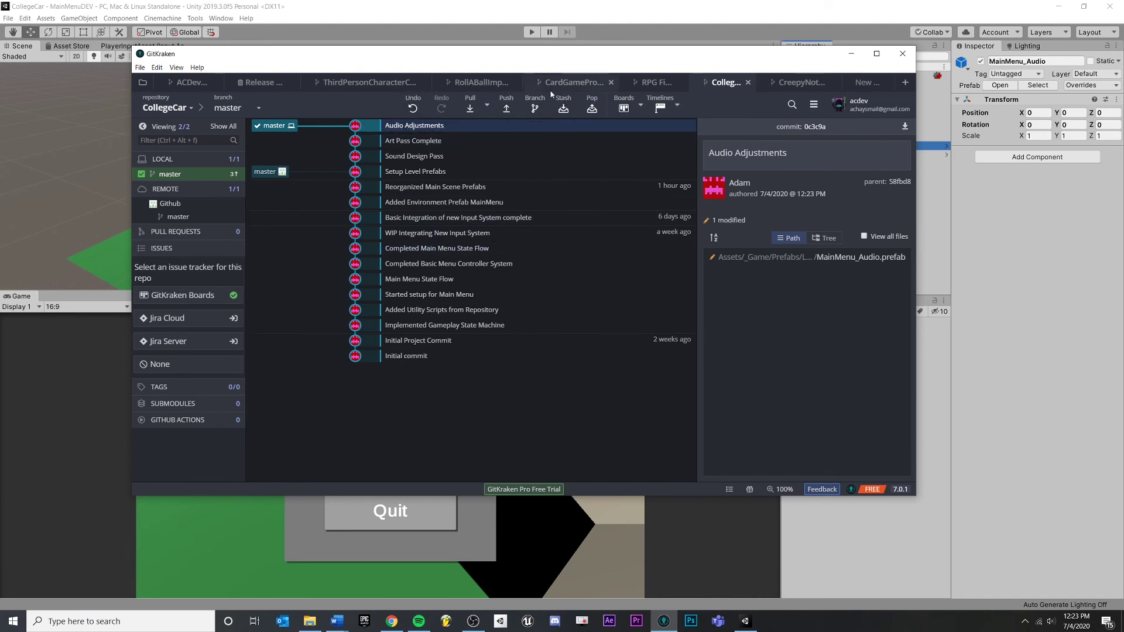
left_click(506, 104)
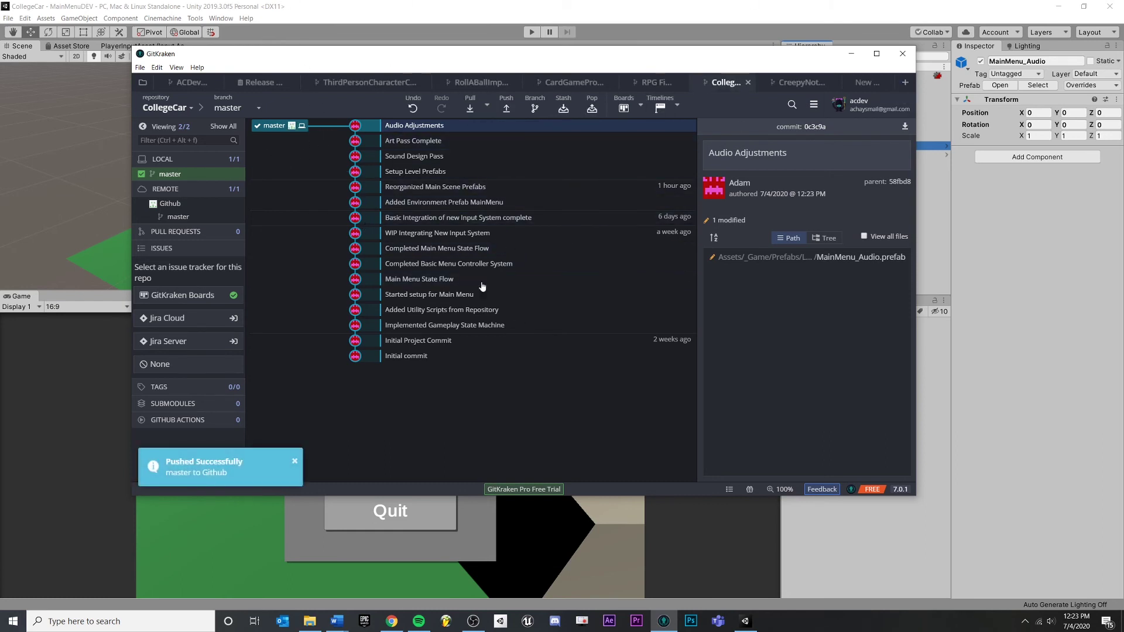
Step: Return to Unity and expand MainMenu_Art and MainMenu_Audio in the hierarchy to view their children
left_click(1074, 331)
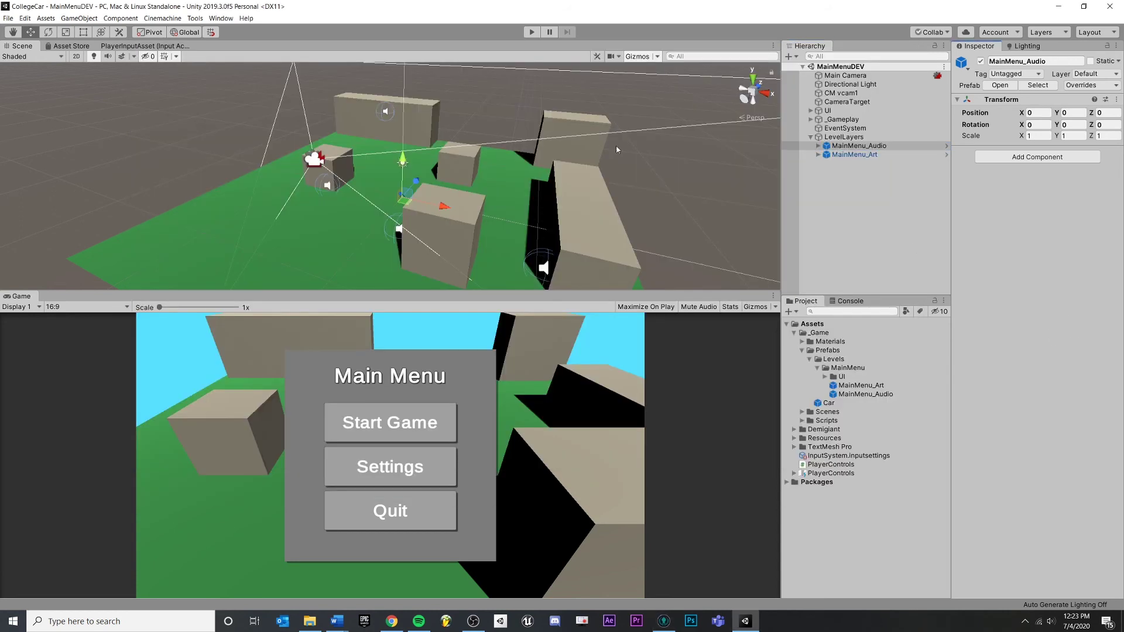
left_click(868, 156)
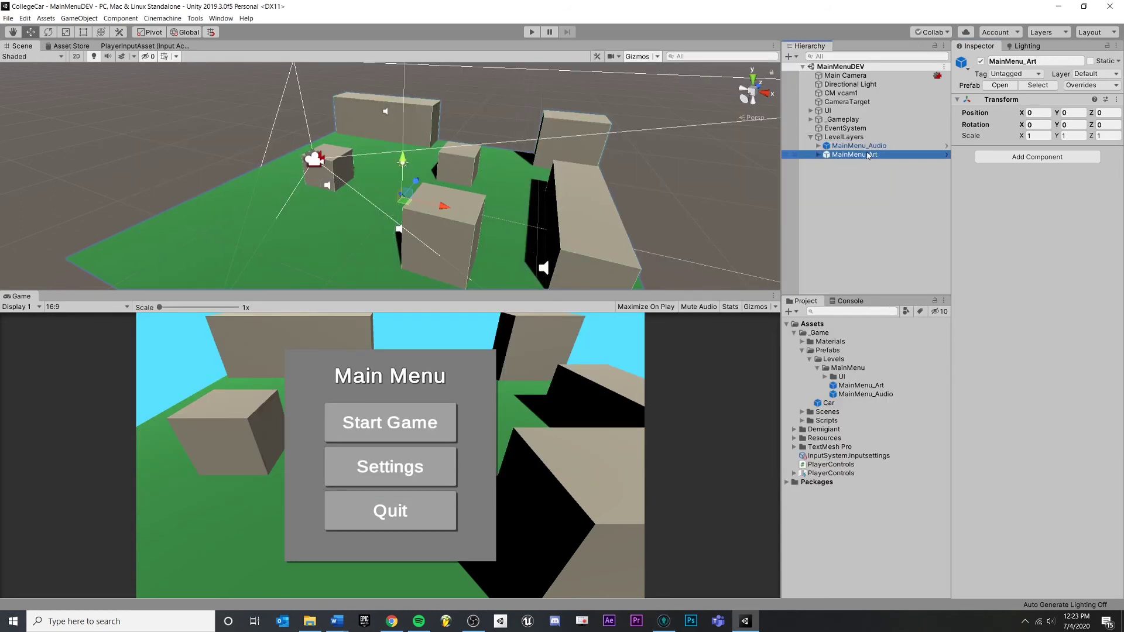
left_click(818, 154)
left_click(818, 146)
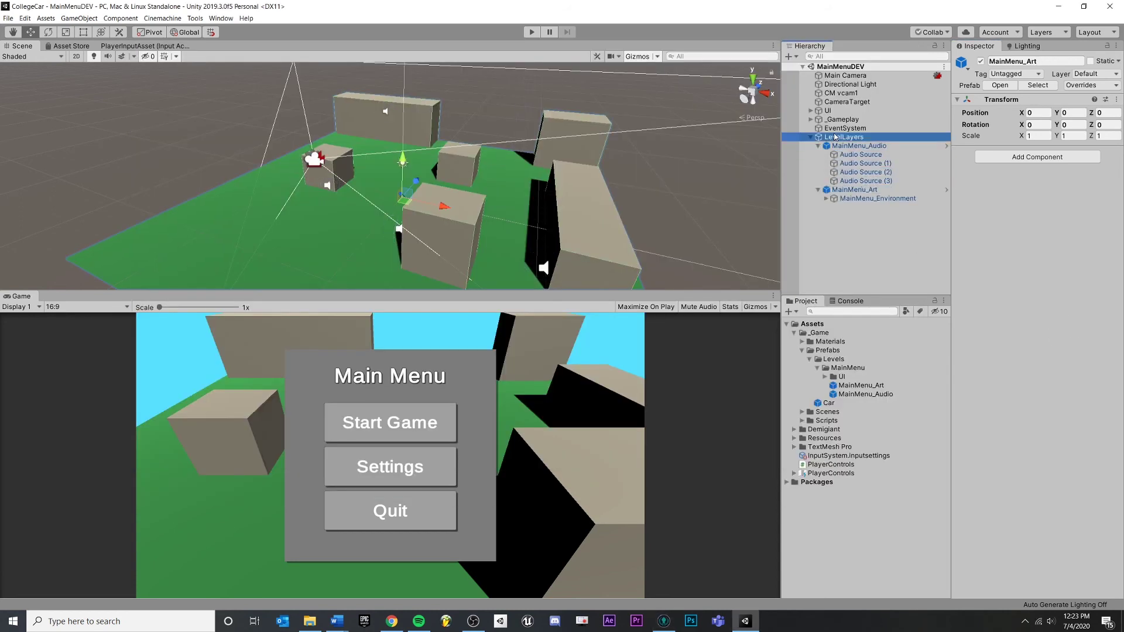
left_click(835, 137)
right_click(835, 137)
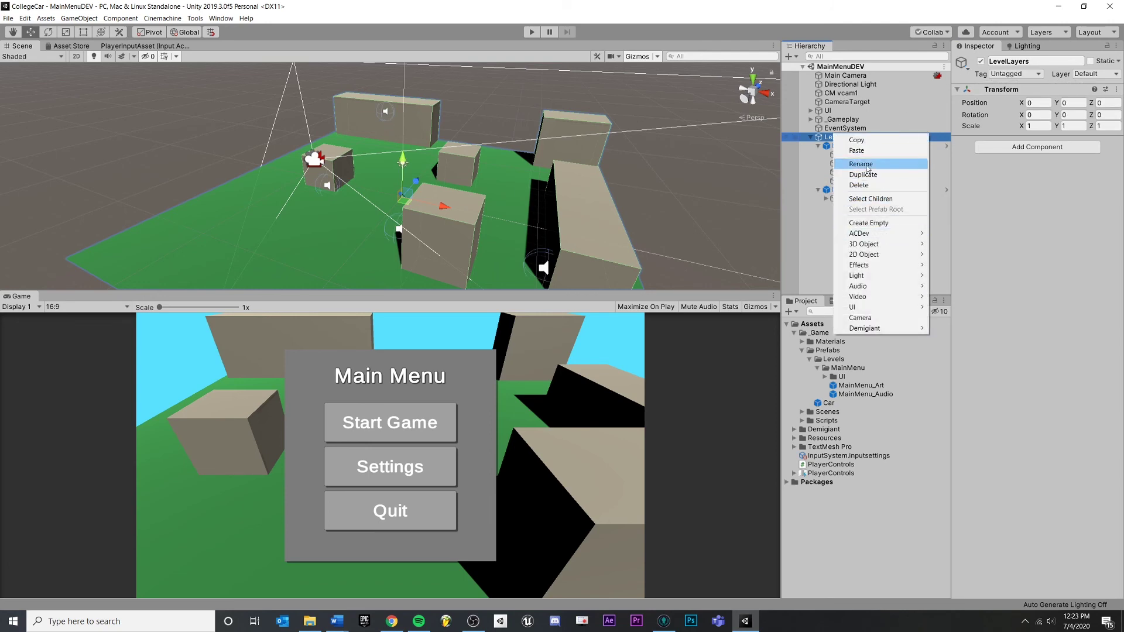
left_click(850, 140)
left_click(848, 144)
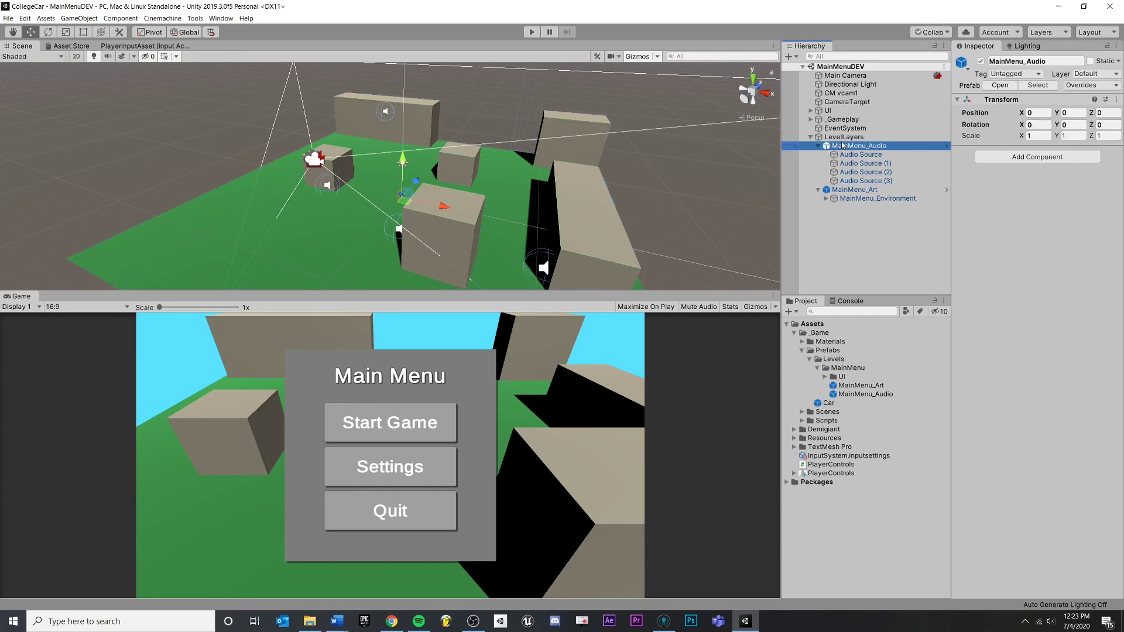
Step: Create an empty child object under LevelLayers and name it MainMenu_Collisions
left_click(844, 139)
right_click(843, 142)
left_click(890, 231)
type("MainMenu_Collisions")
key("Return")
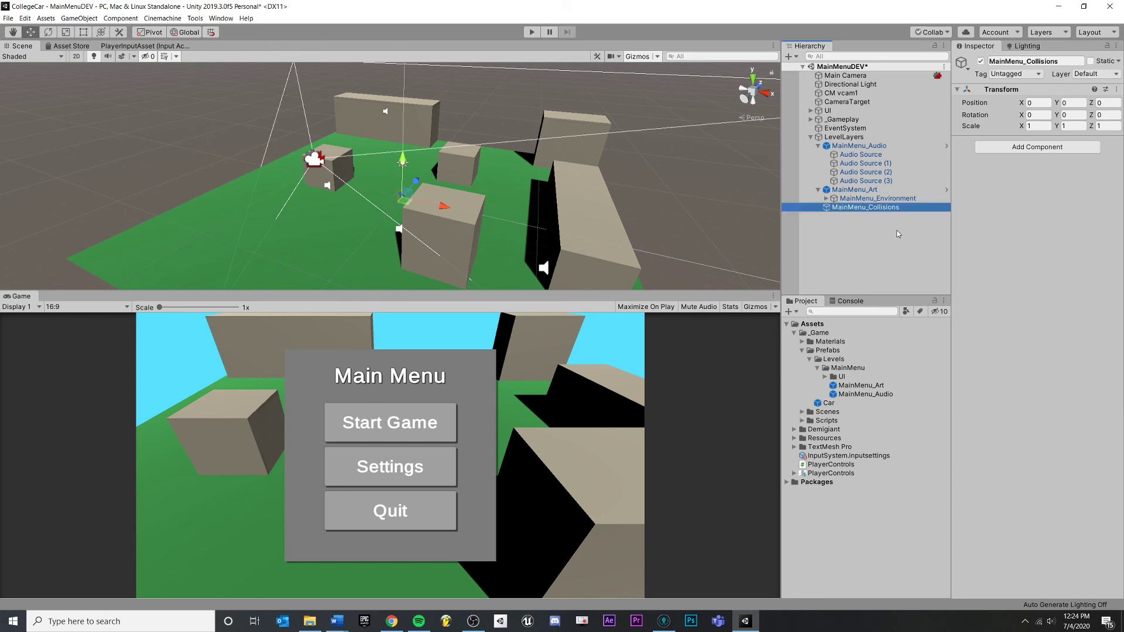
Step: Collapse the MainMenu_Art and MainMenu_Audio layers and create an empty child object under LevelLayers named MainMenu_LevelTriggers
left_click(818, 189)
left_click(818, 146)
right_click(833, 138)
left_click(900, 227)
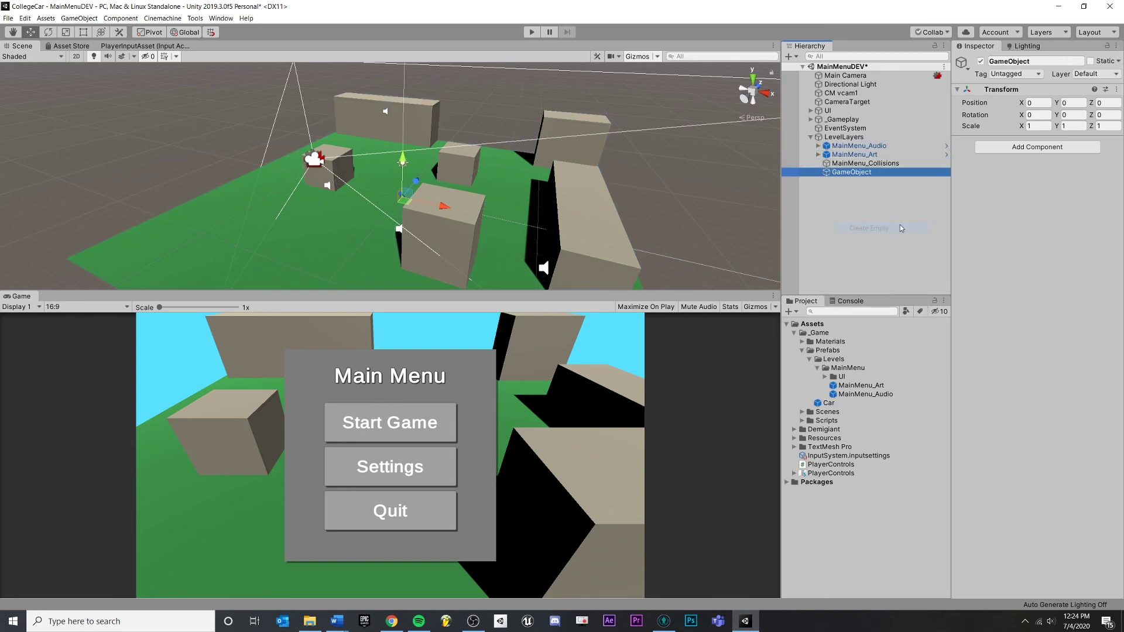
type("MainMenu_")
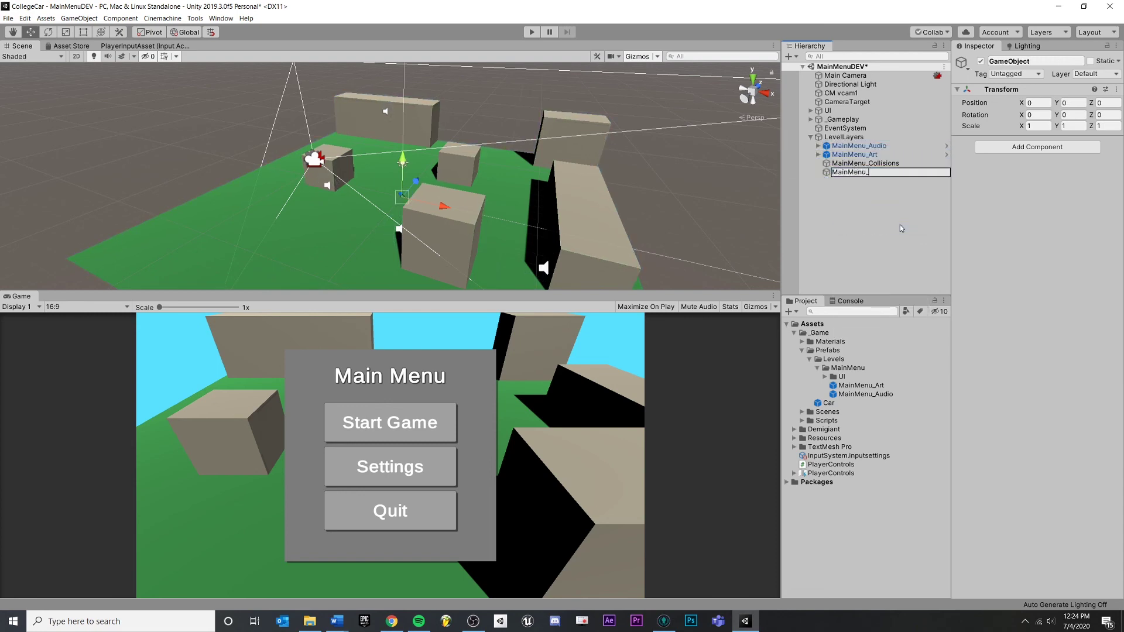
type("LevelTriggers")
key("Return")
Step: Create another empty child object under LevelLayers named MainMenu_Gameplay, without a trailing backslash
right_click(838, 137)
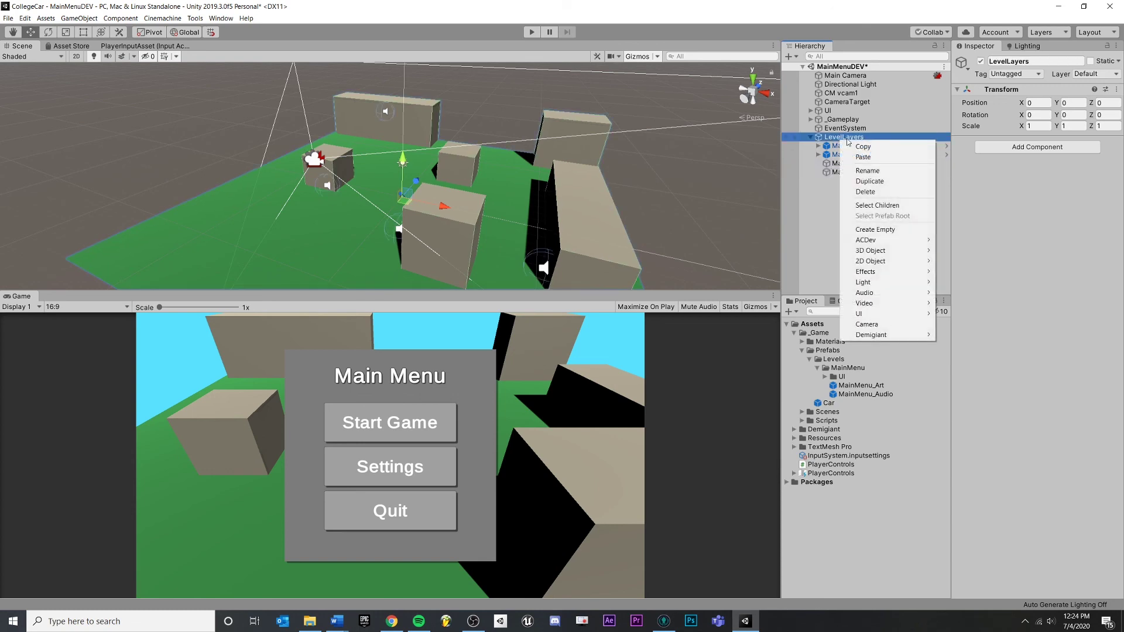
left_click(900, 228)
type("MainMenu_Gameplay\\")
key("Return")
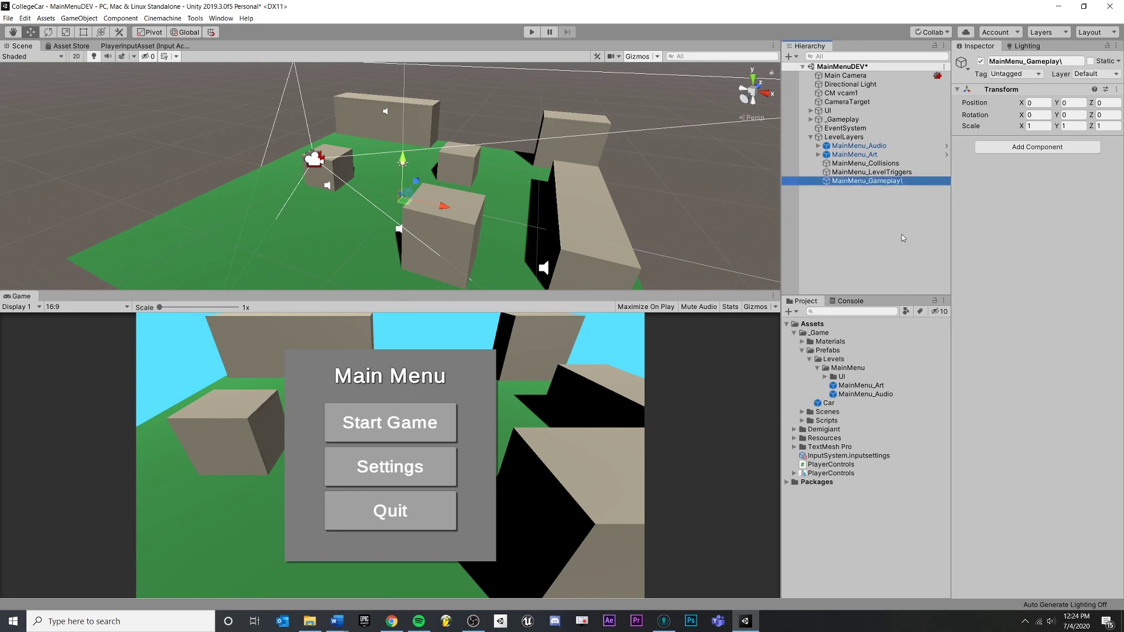
left_click(908, 180)
left_click(909, 180)
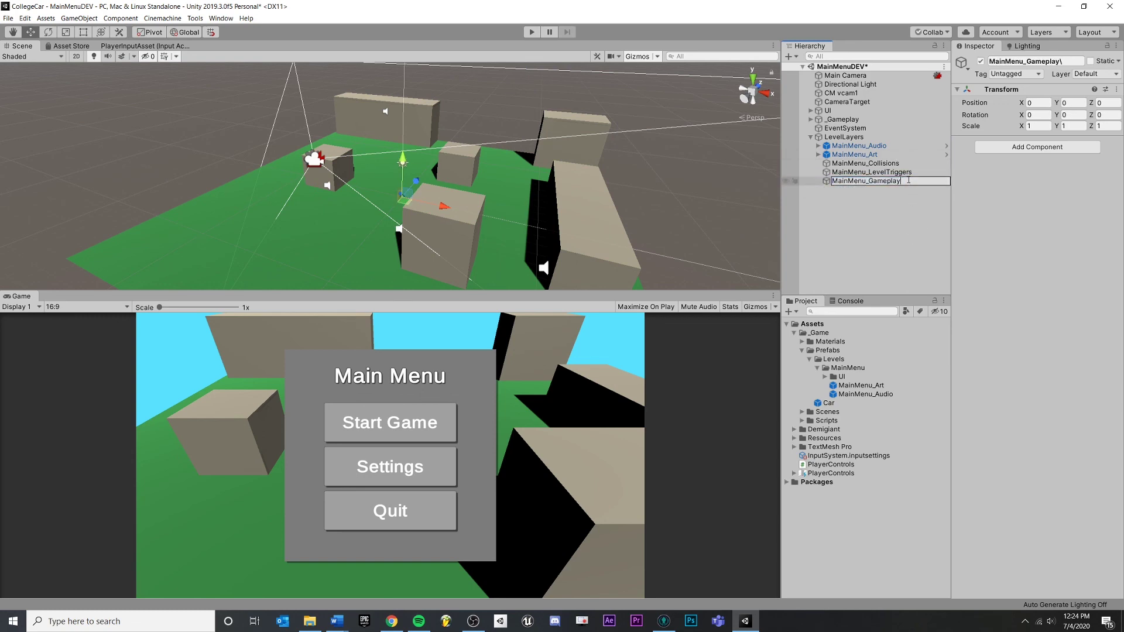
key("Return")
left_click(885, 251)
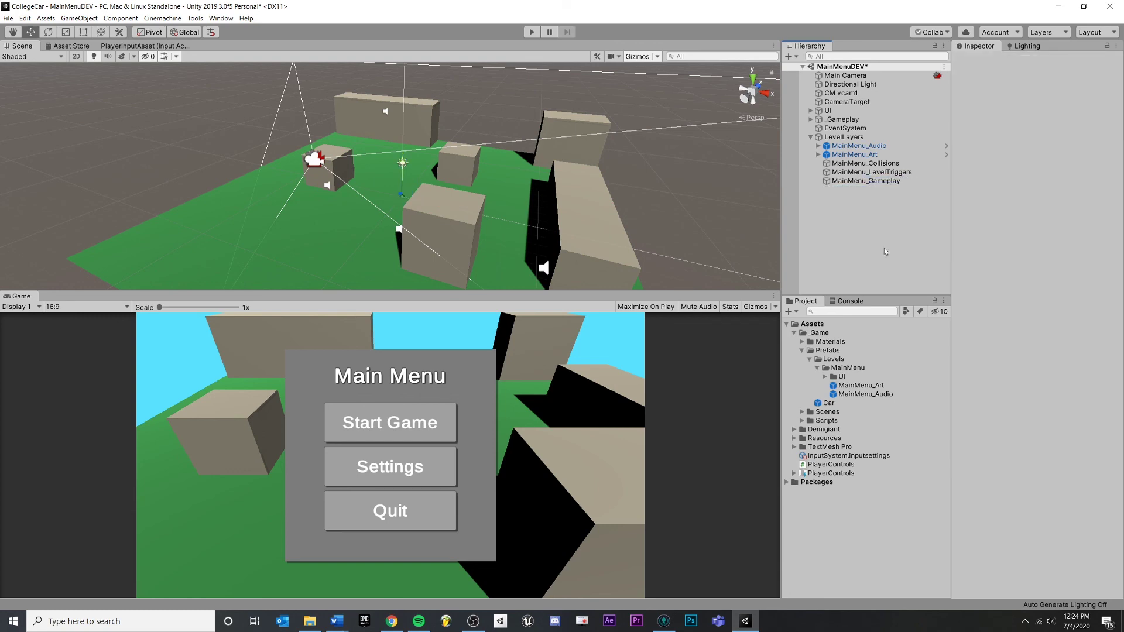
Step: Save the MainMenuDEV scene with its new layer objects
left_click(855, 145)
left_click(857, 233)
left_click_drag(467, 69, 475, 185, "alt")
key("ctrl+s")
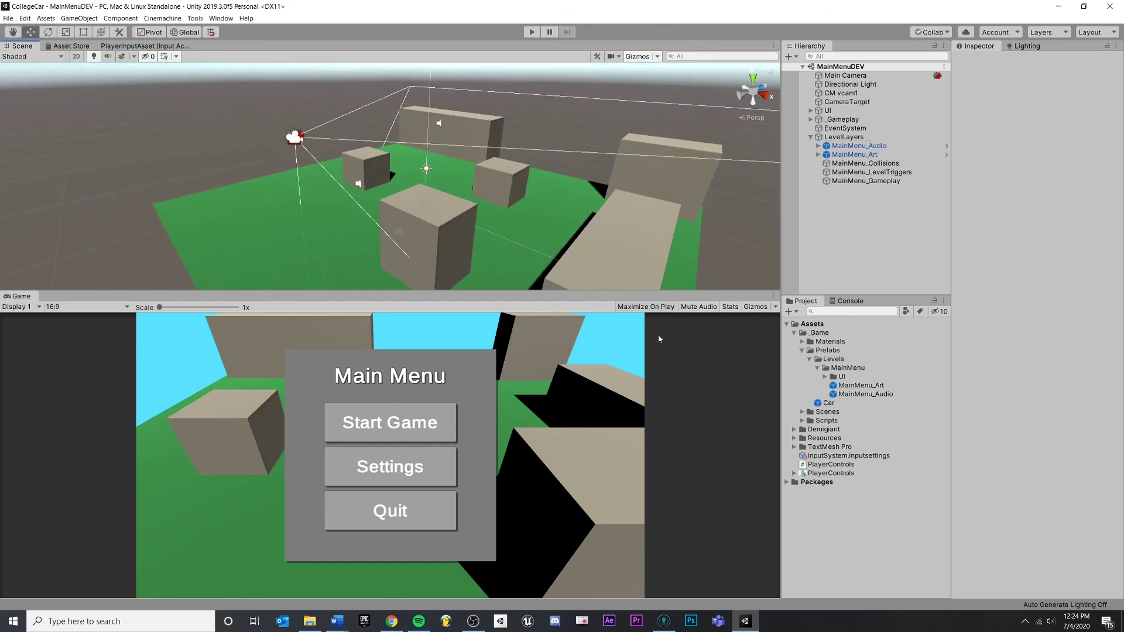
left_click(849, 146)
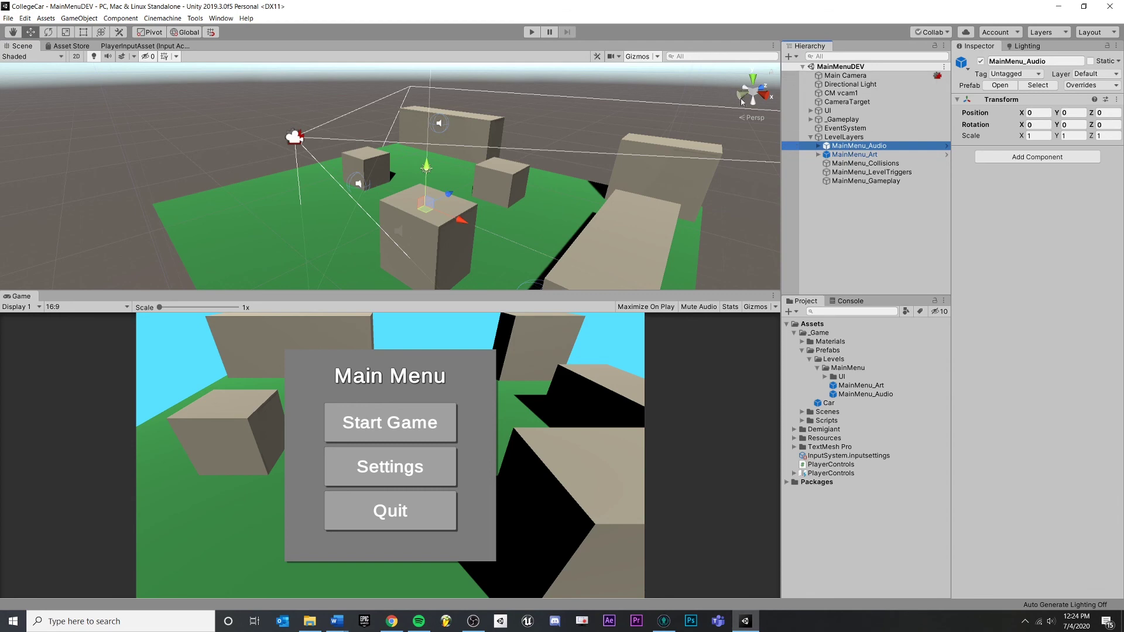
left_click(860, 163)
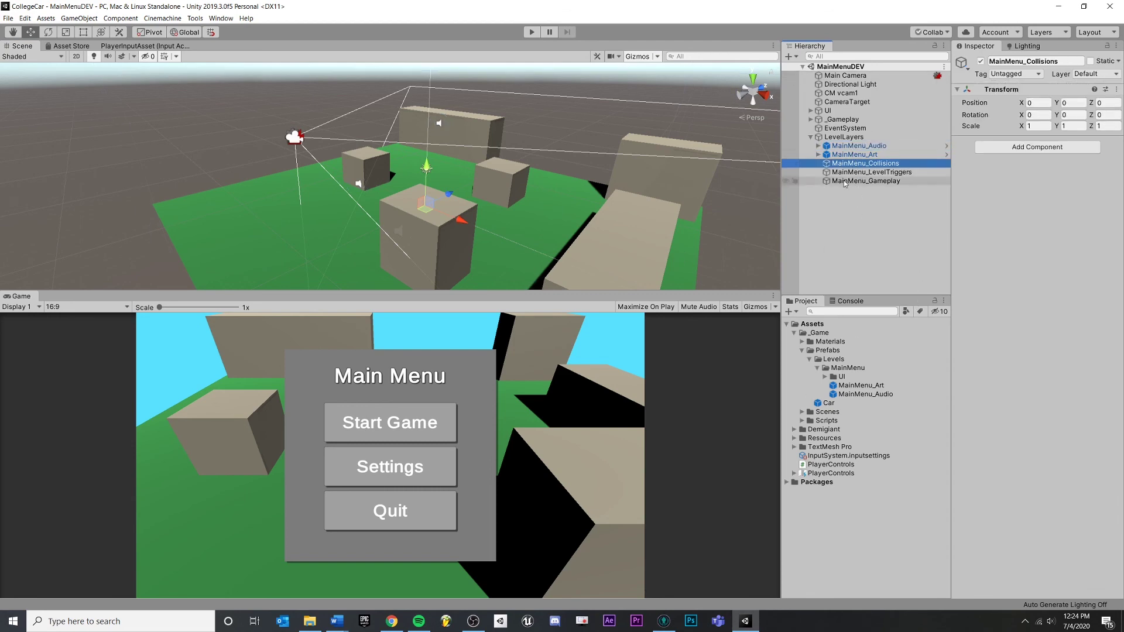
left_click(869, 217)
left_click(857, 164)
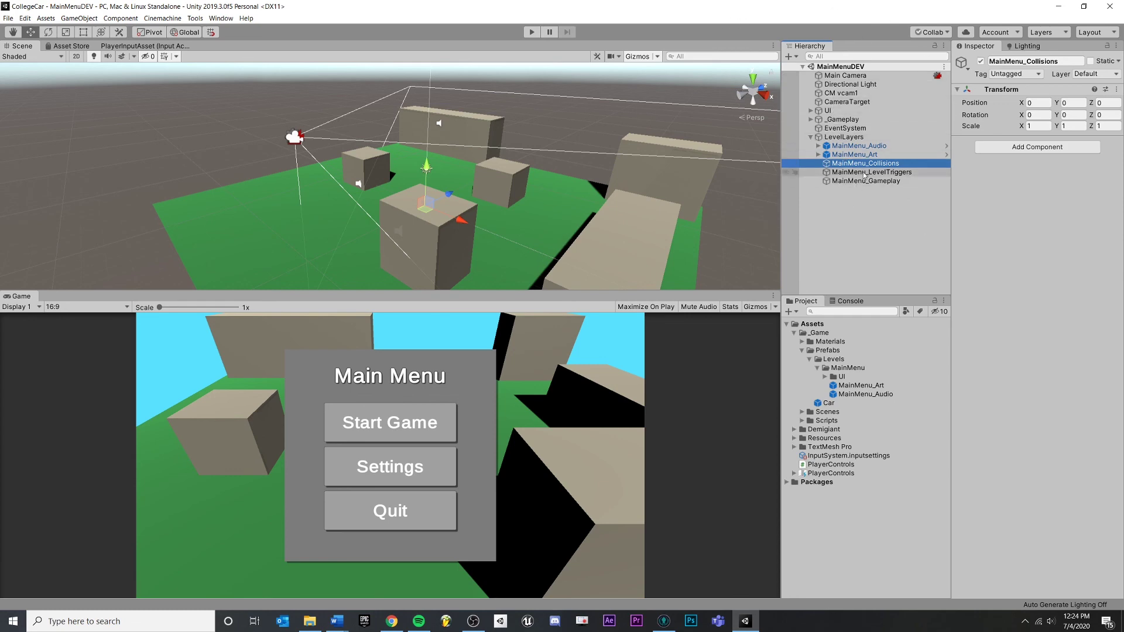
left_click(878, 146)
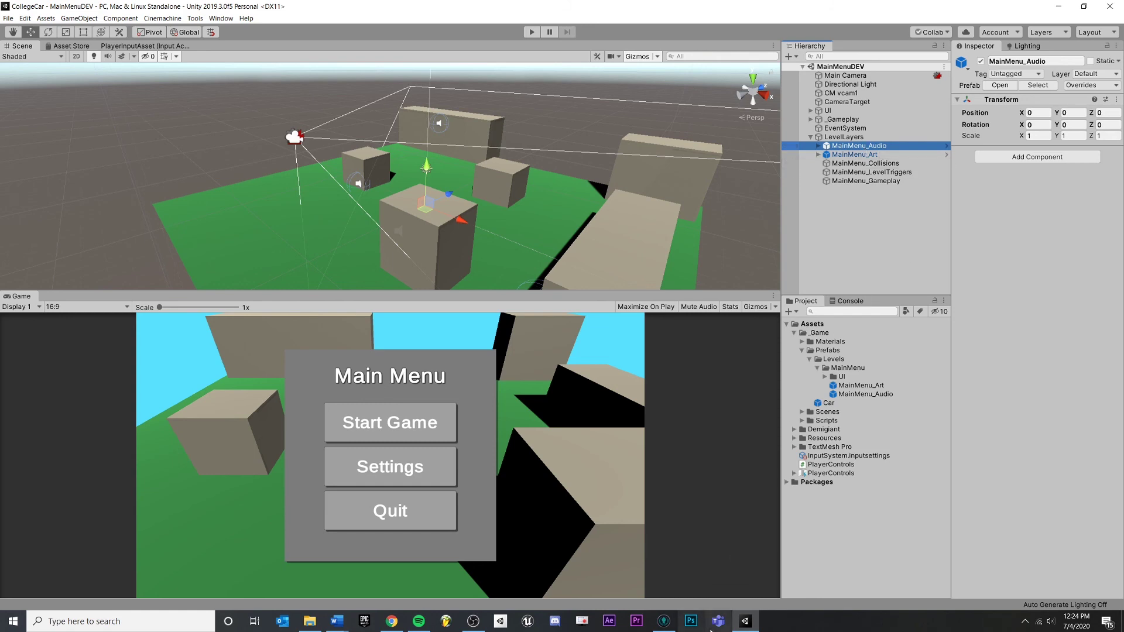
Step: Switch to GitKraken to review the uncommitted changes on master, and return to Unity to select MainMenu_Collisions
left_click(663, 621)
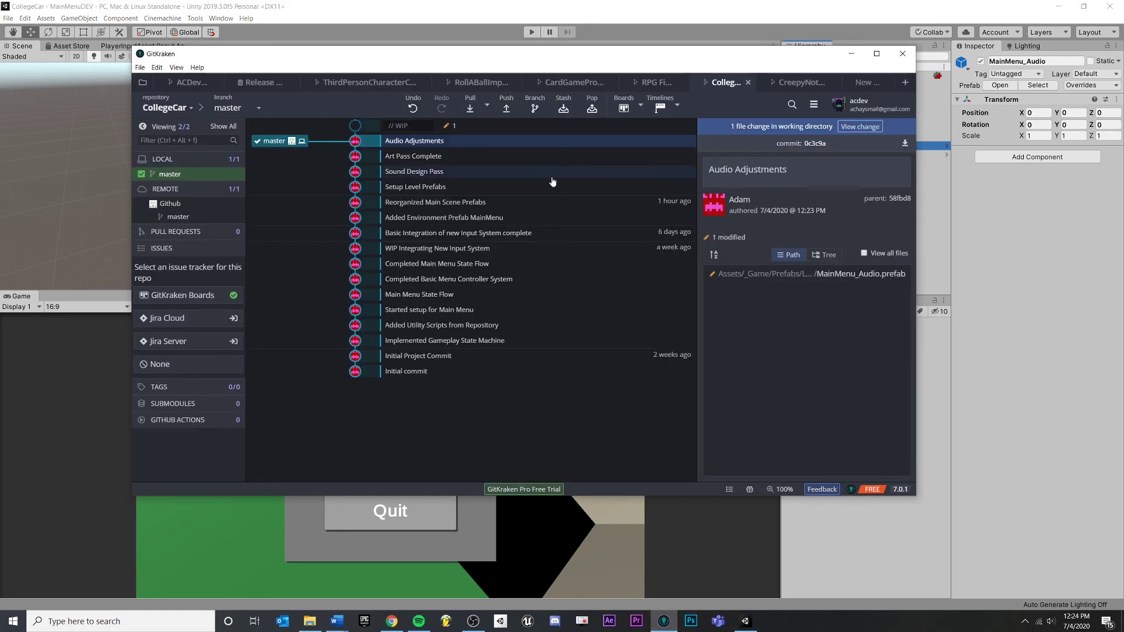
left_click(421, 127)
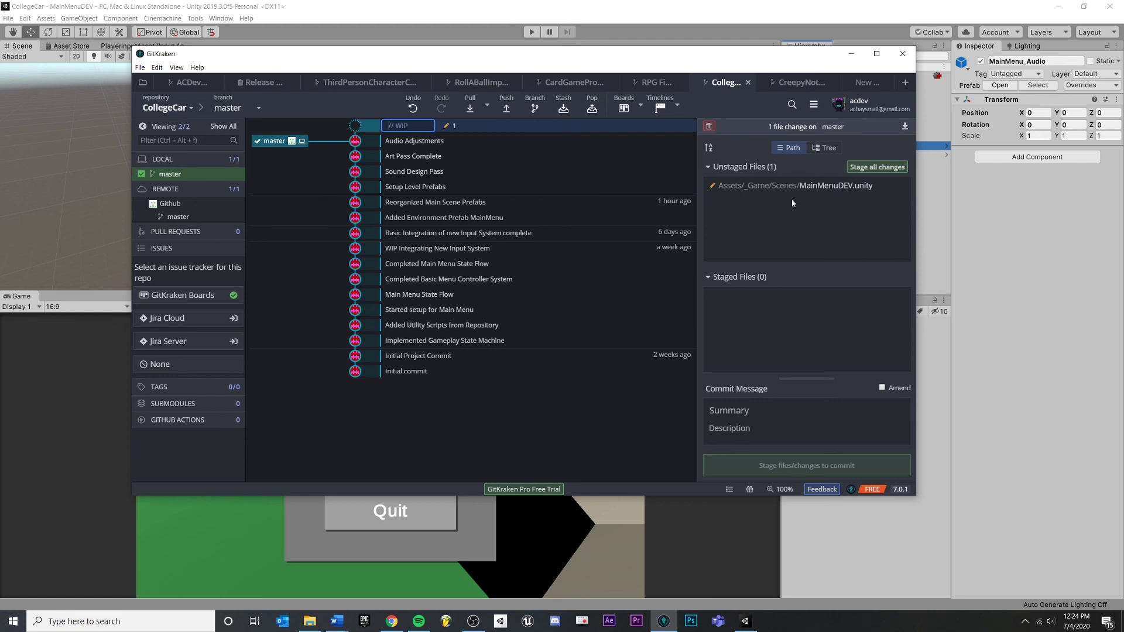
left_click(1026, 230)
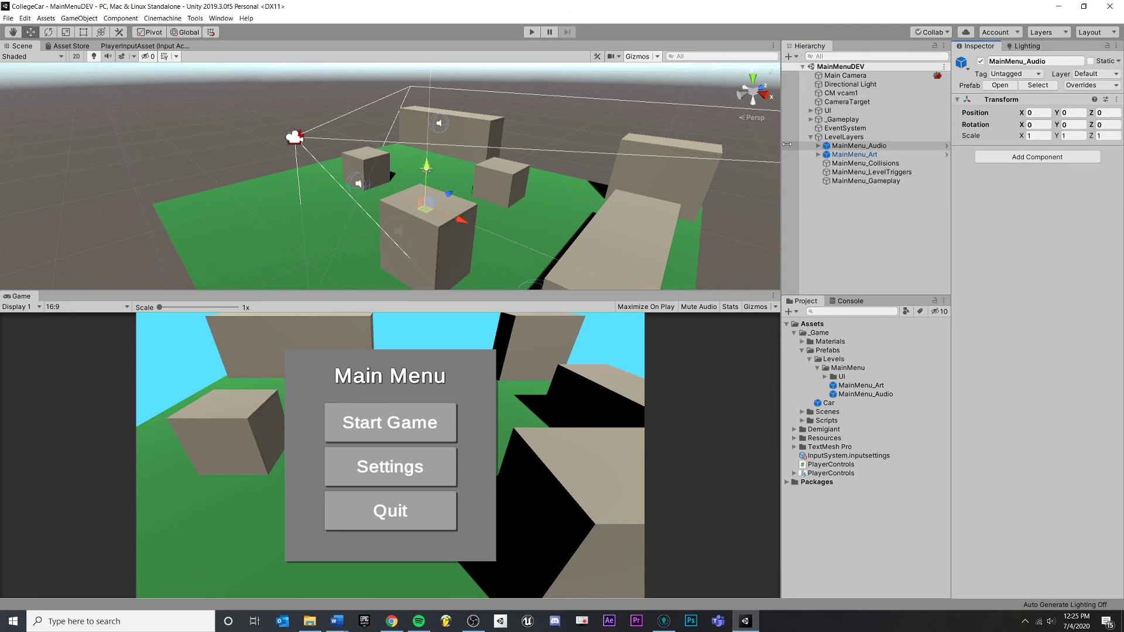
left_click(860, 164)
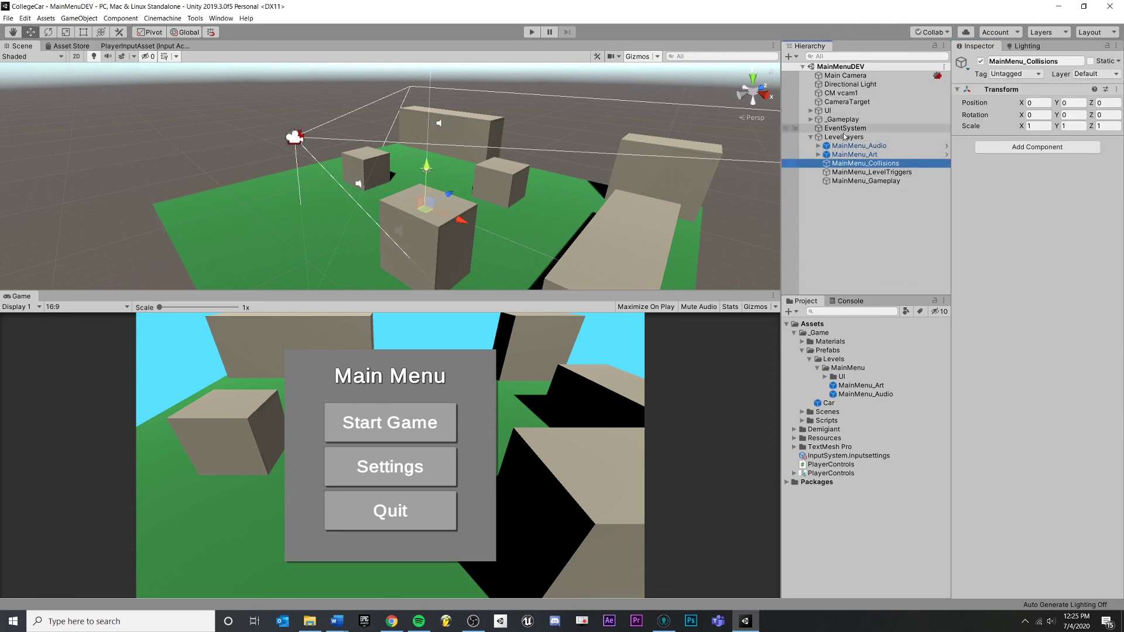